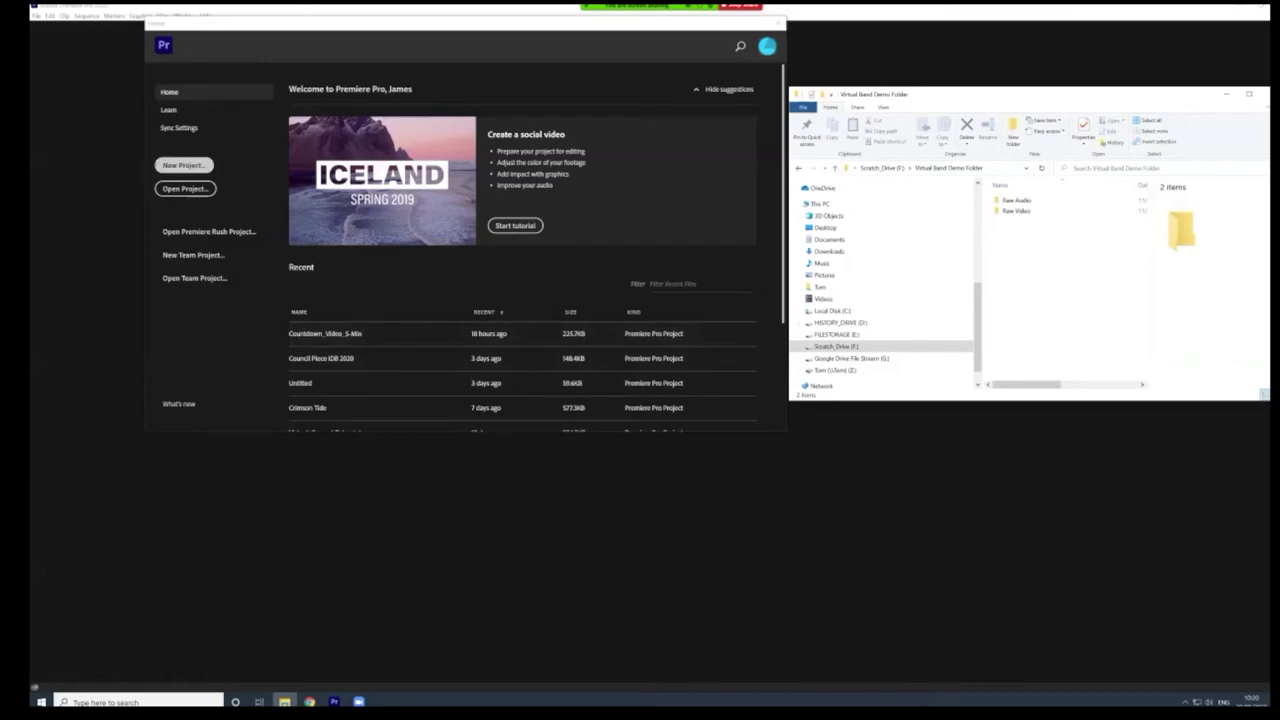
Name and create a new project in the Virtual Concert Videos folder, keeping the default settings.
left_click(184, 165)
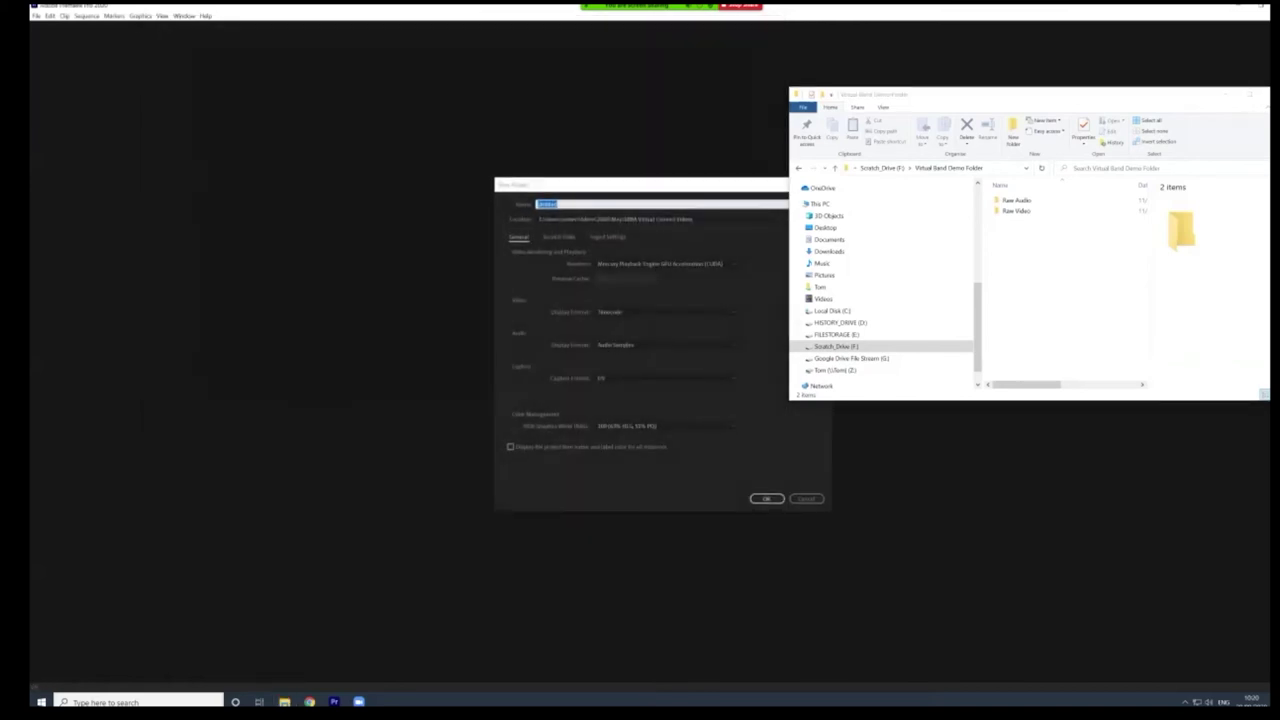
left_click(641, 206)
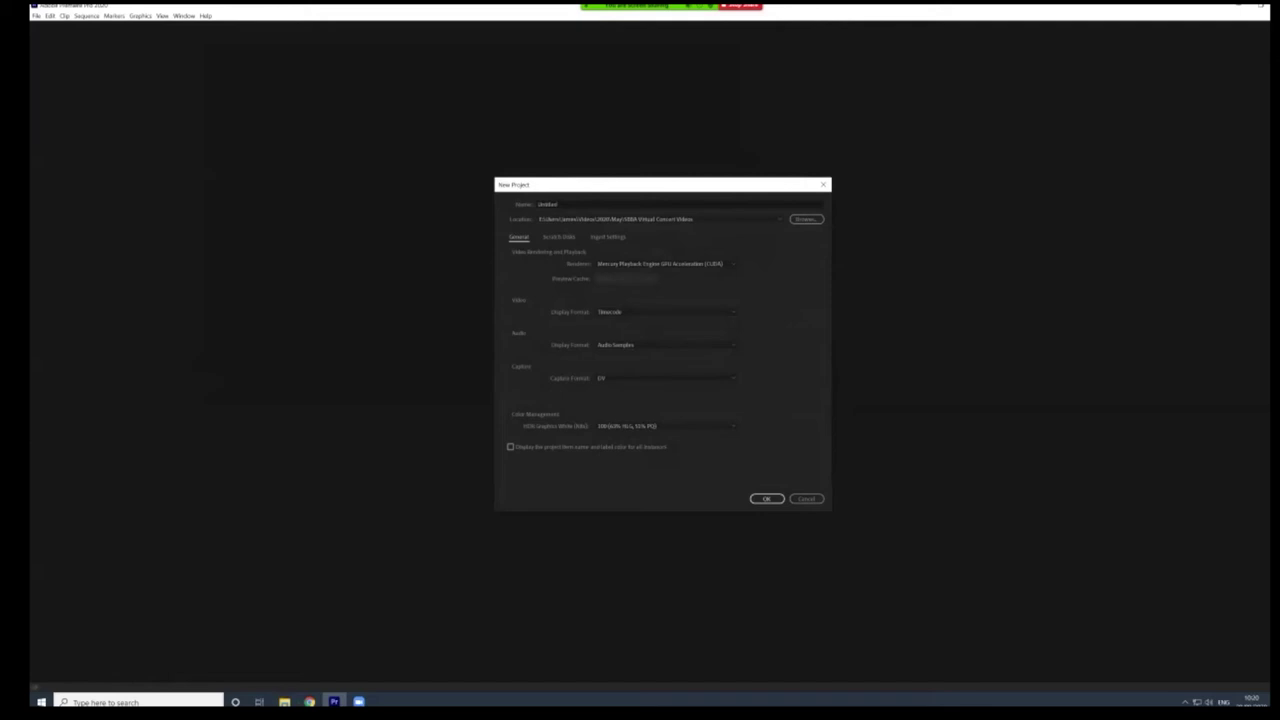
left_click(641, 205)
type("Vi")
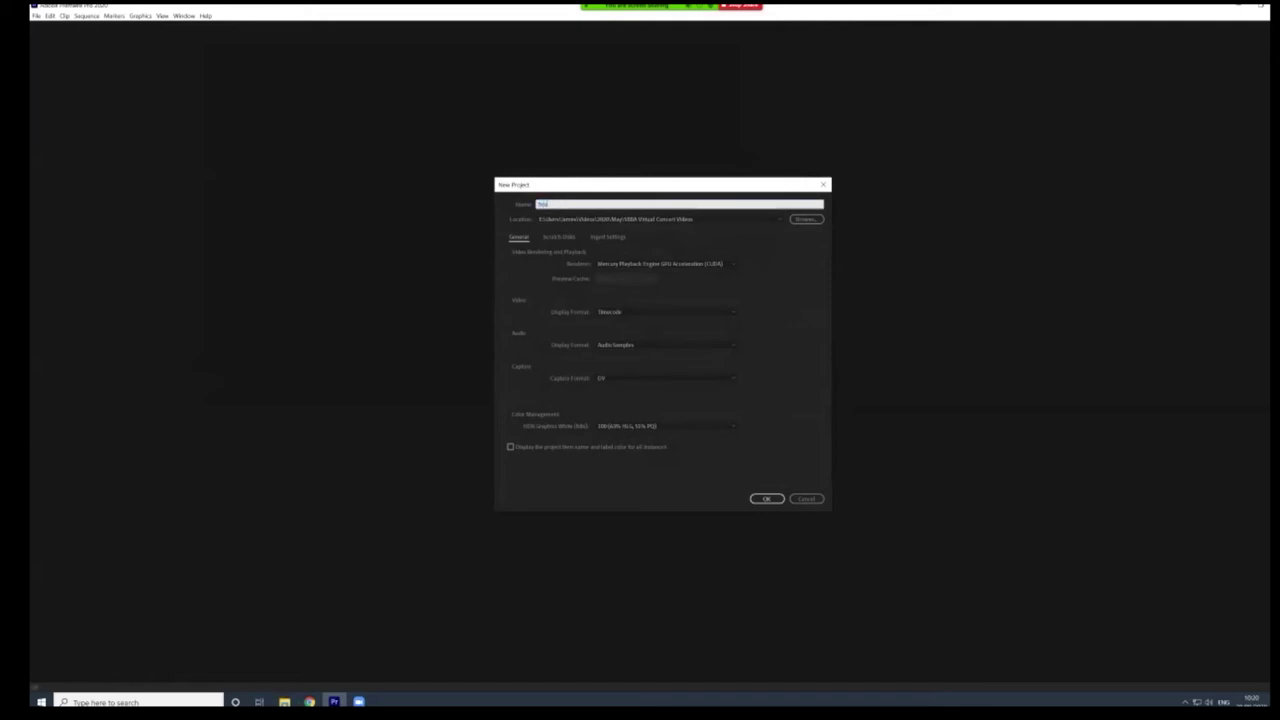
key("Return")
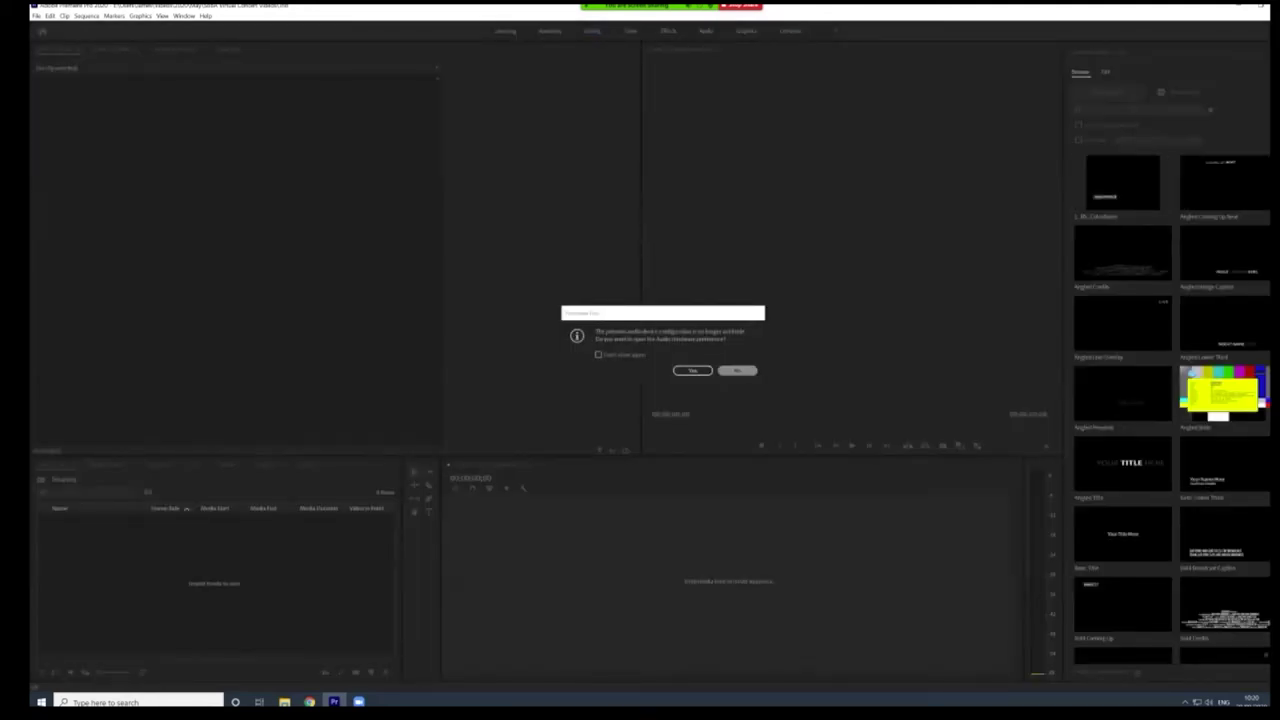
Set the default audio output to the Powerbeats Pro headphones in the Audio Hardware preferences.
left_click(692, 370)
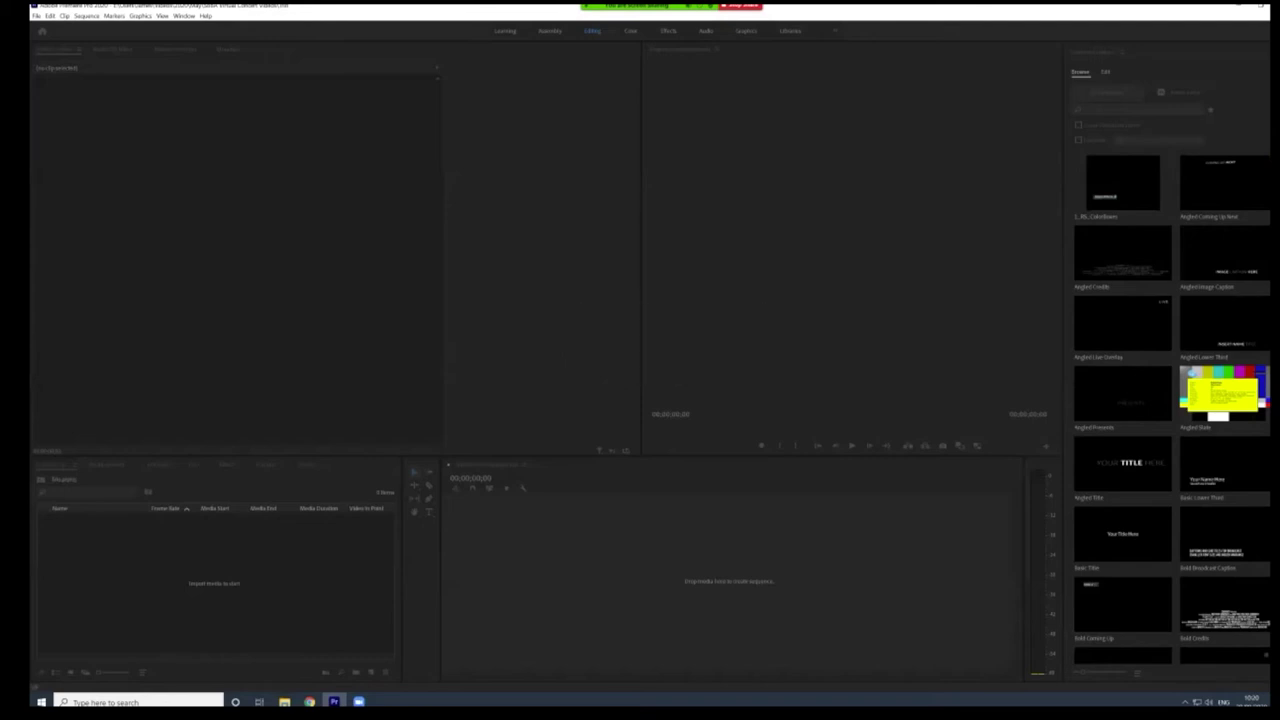
left_click(705, 254)
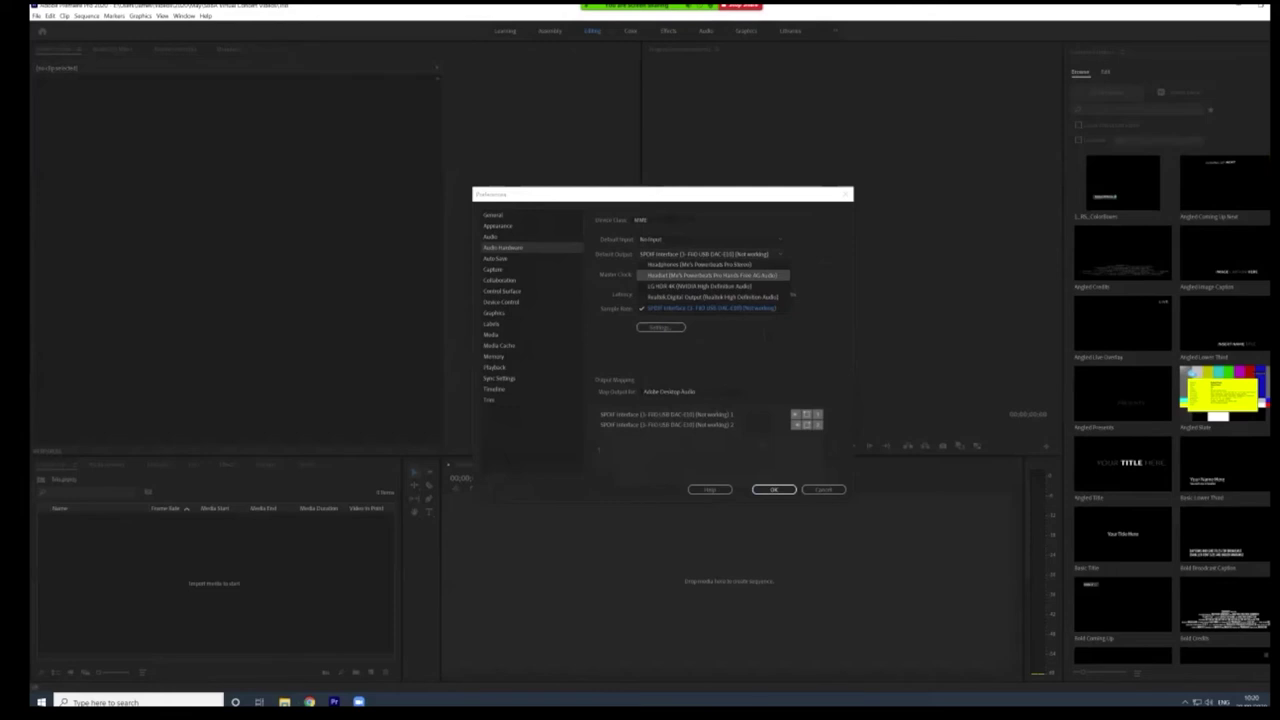
left_click(712, 275)
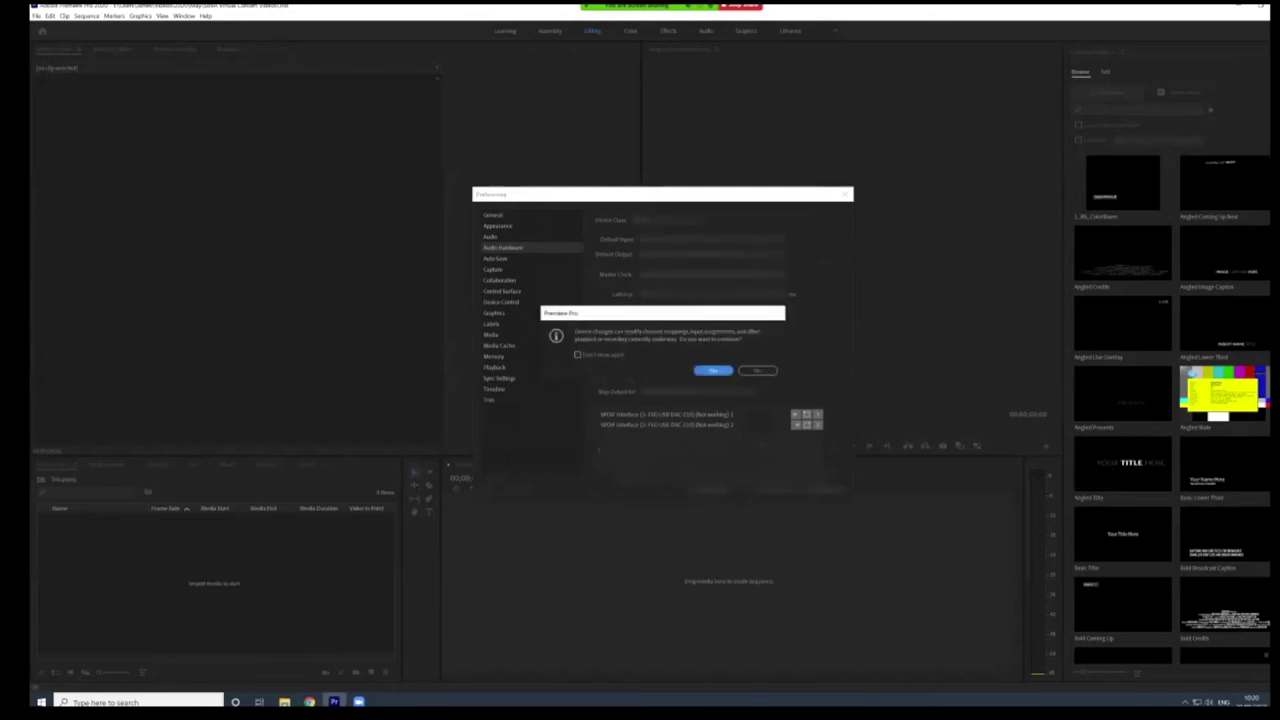
key("Return")
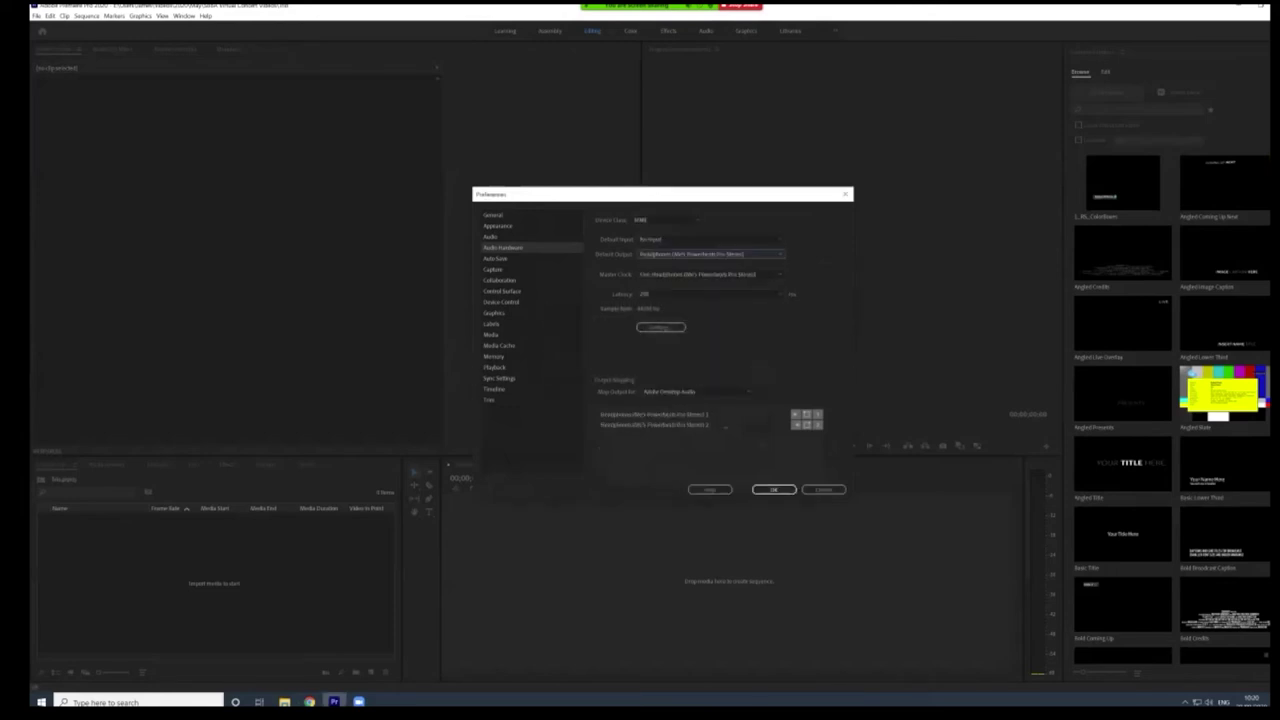
key("Return")
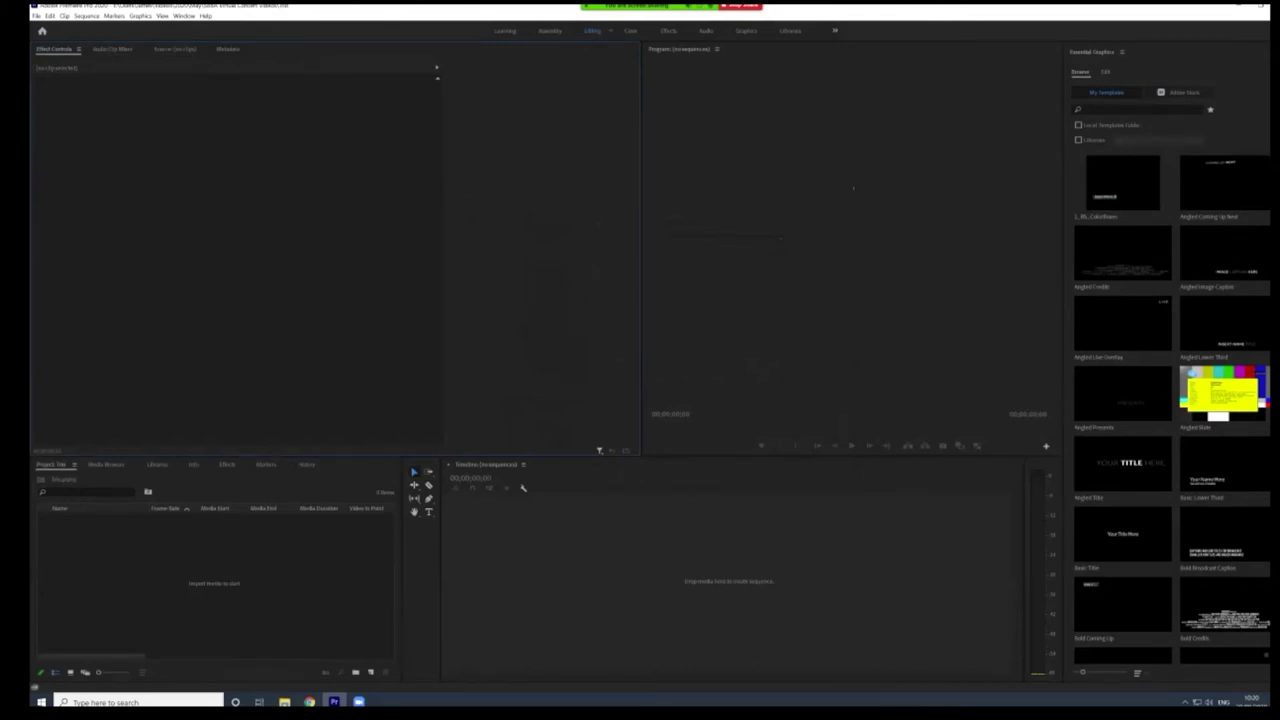
Make the project and timeline area taller and import the three clips from the Raw Video folder into the project.
left_click_drag(540, 456, 540, 347)
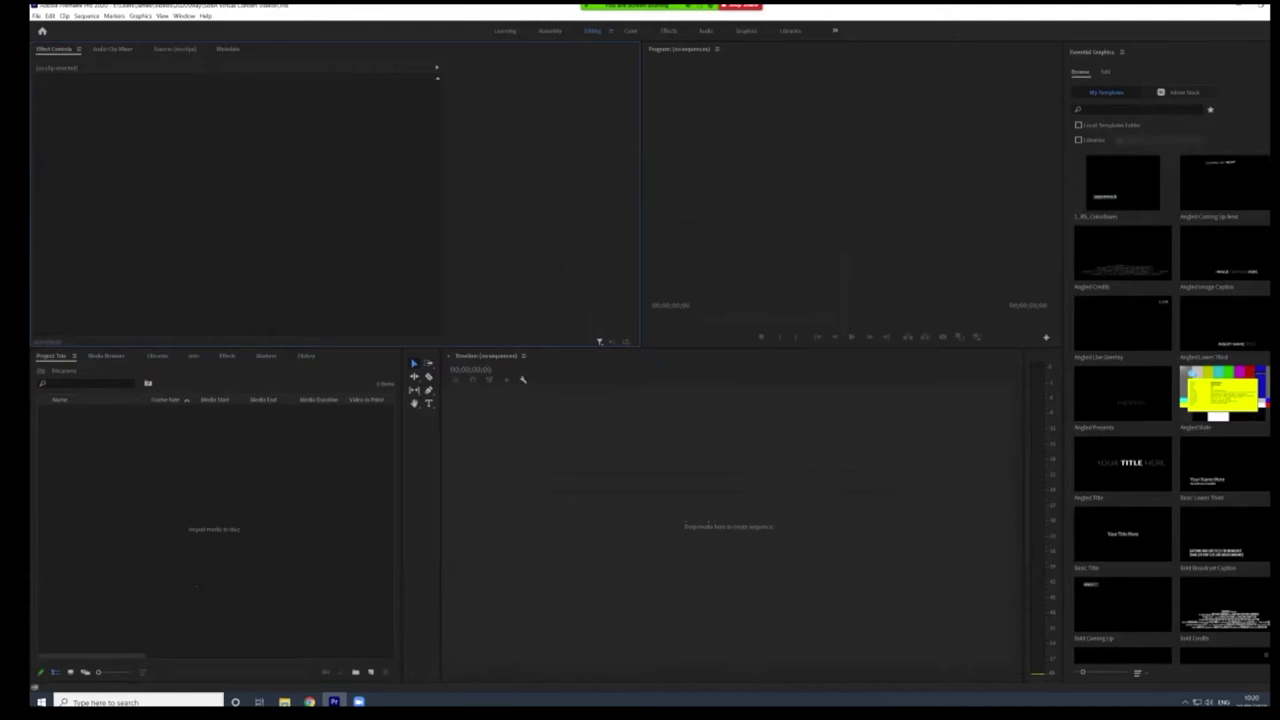
left_click(284, 702)
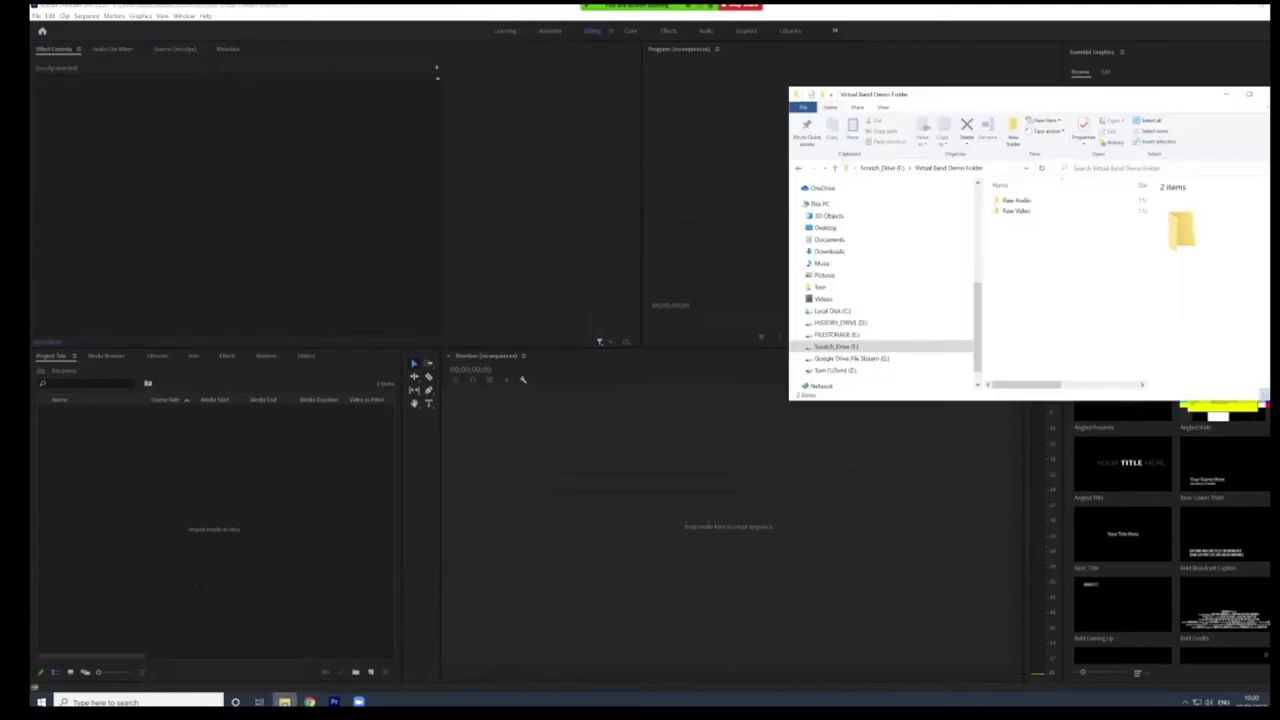
double_click(1016, 211)
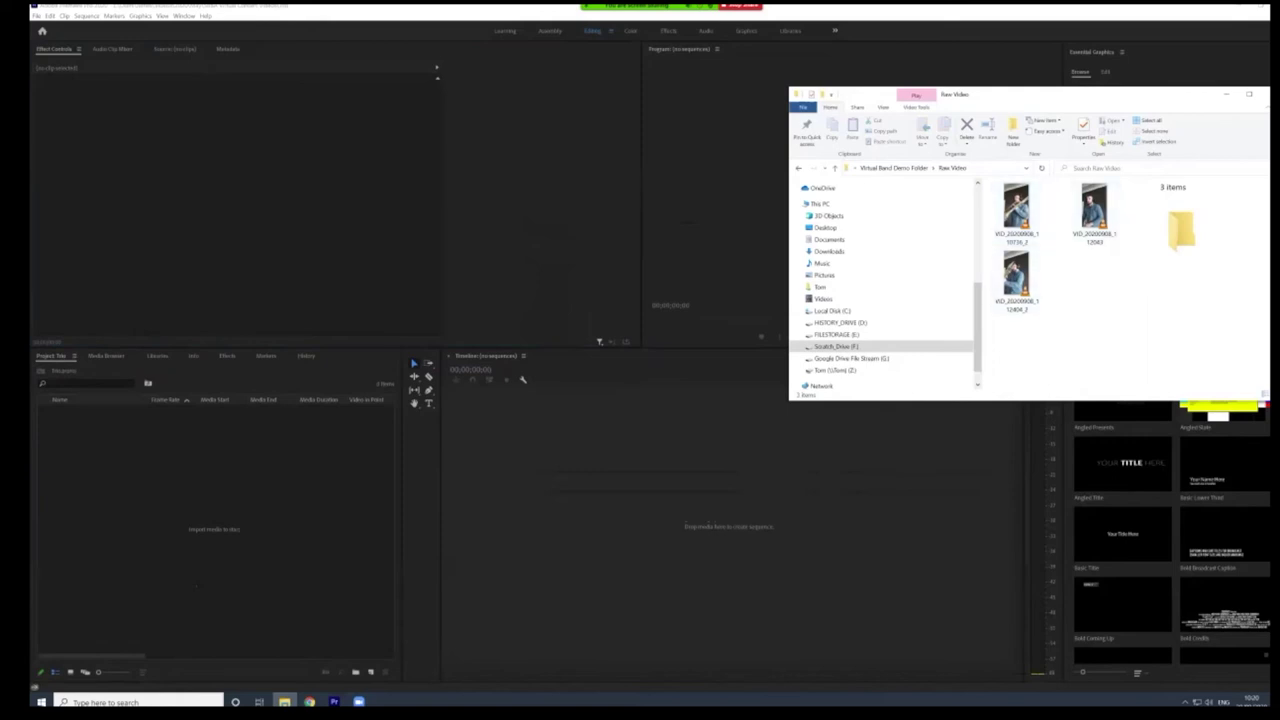
left_click_drag(1100, 94, 761, 112)
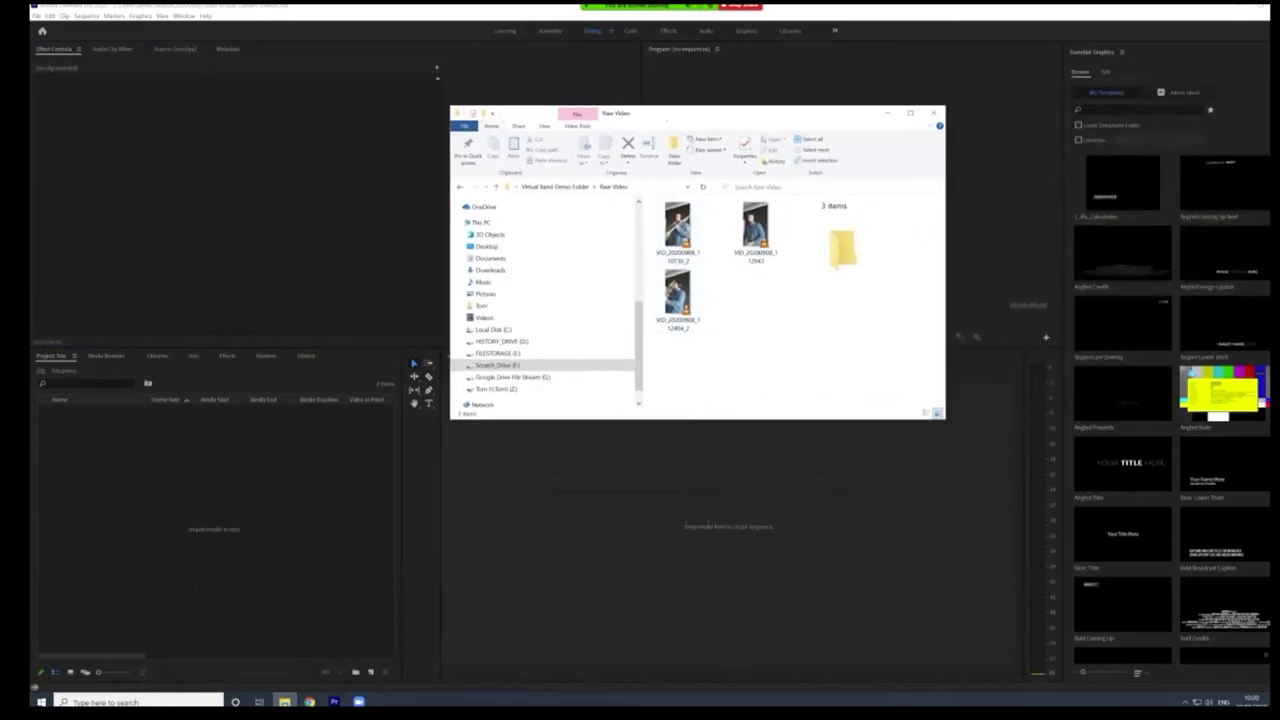
left_click_drag(654, 349, 782, 198)
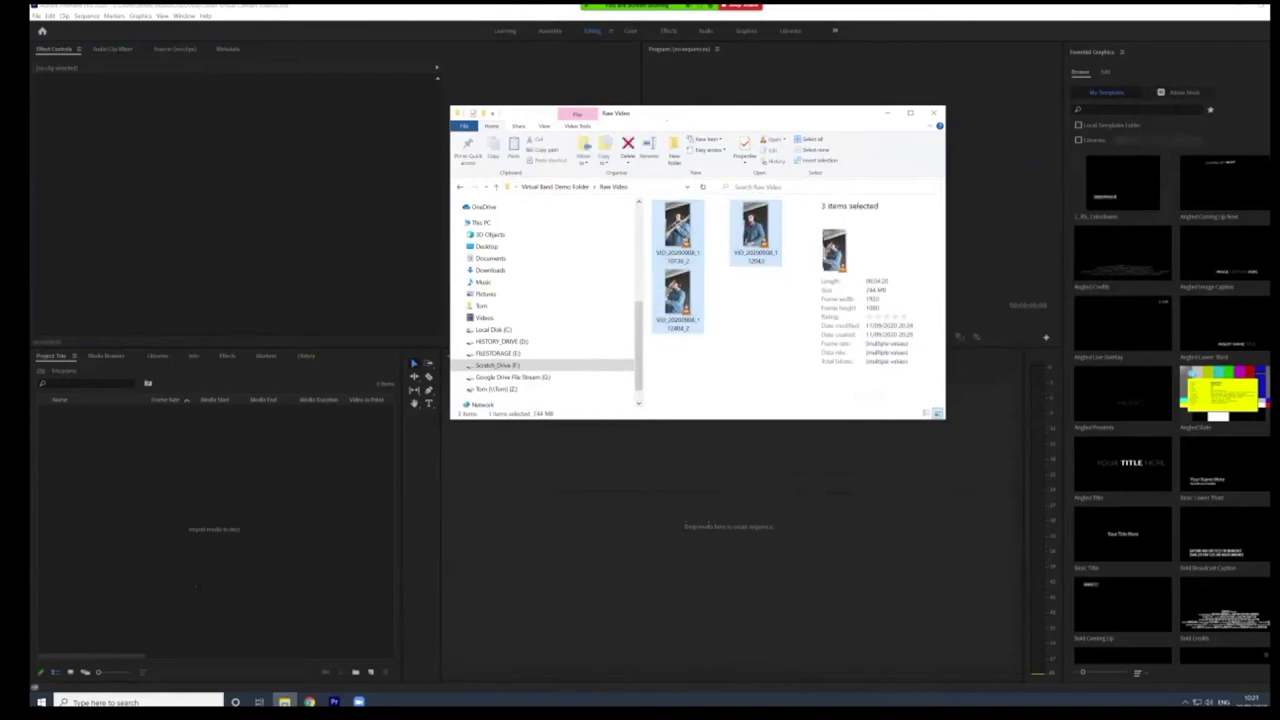
left_click_drag(678, 235, 147, 548)
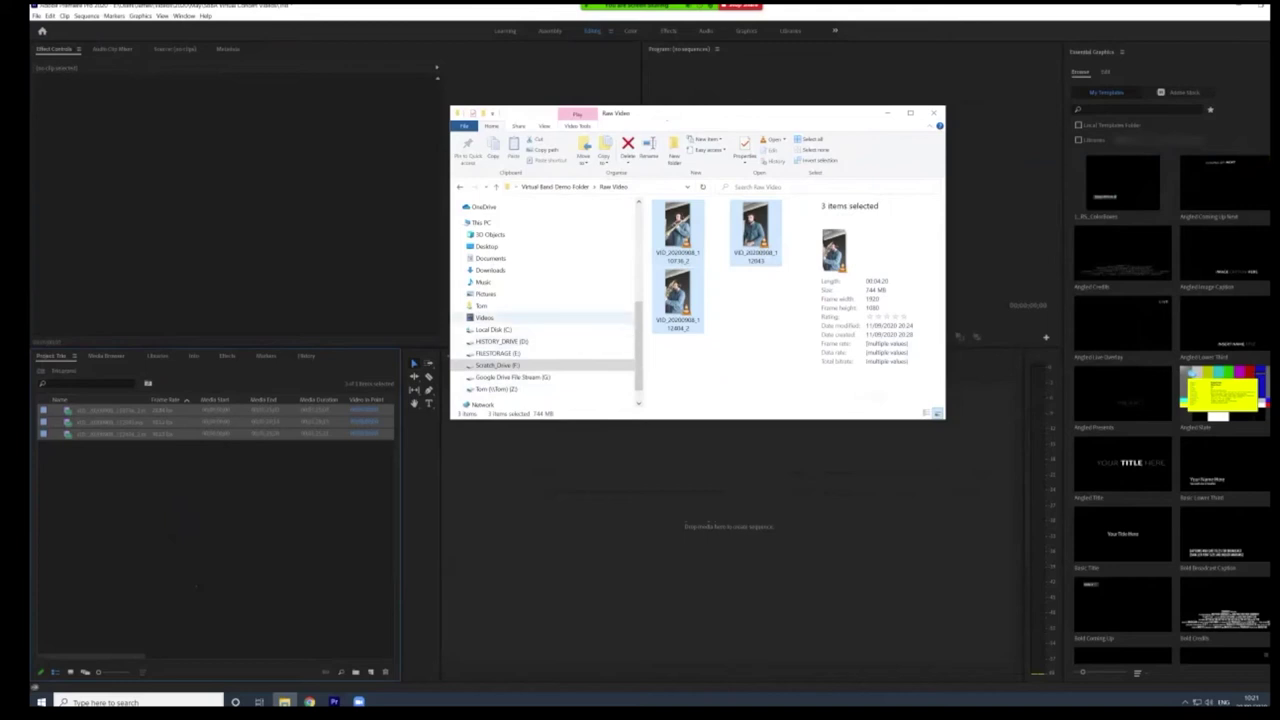
Import the audio files TBN 1, TBN 2 and TBN 3 from the Raw Audio folder into the project.
left_click(555, 187)
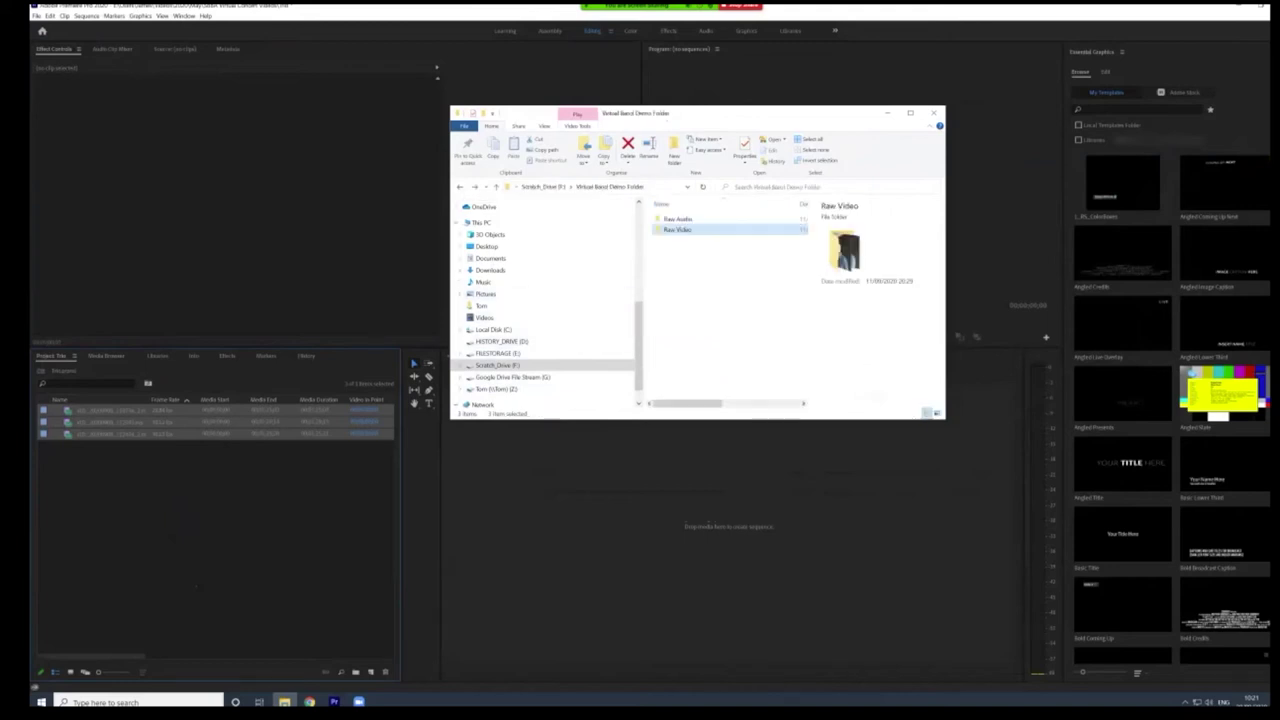
left_click(677, 219)
double_click(677, 219)
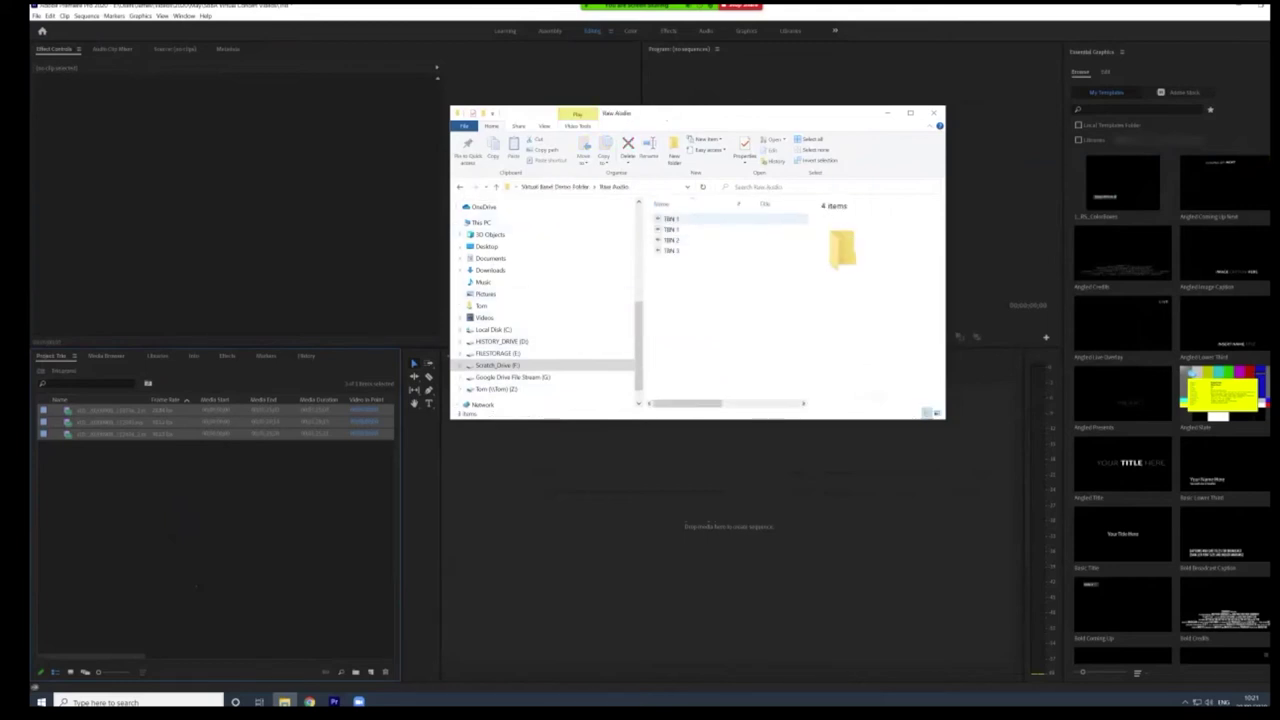
left_click(672, 219)
left_click(672, 240, "ctrl")
left_click(672, 251, "ctrl")
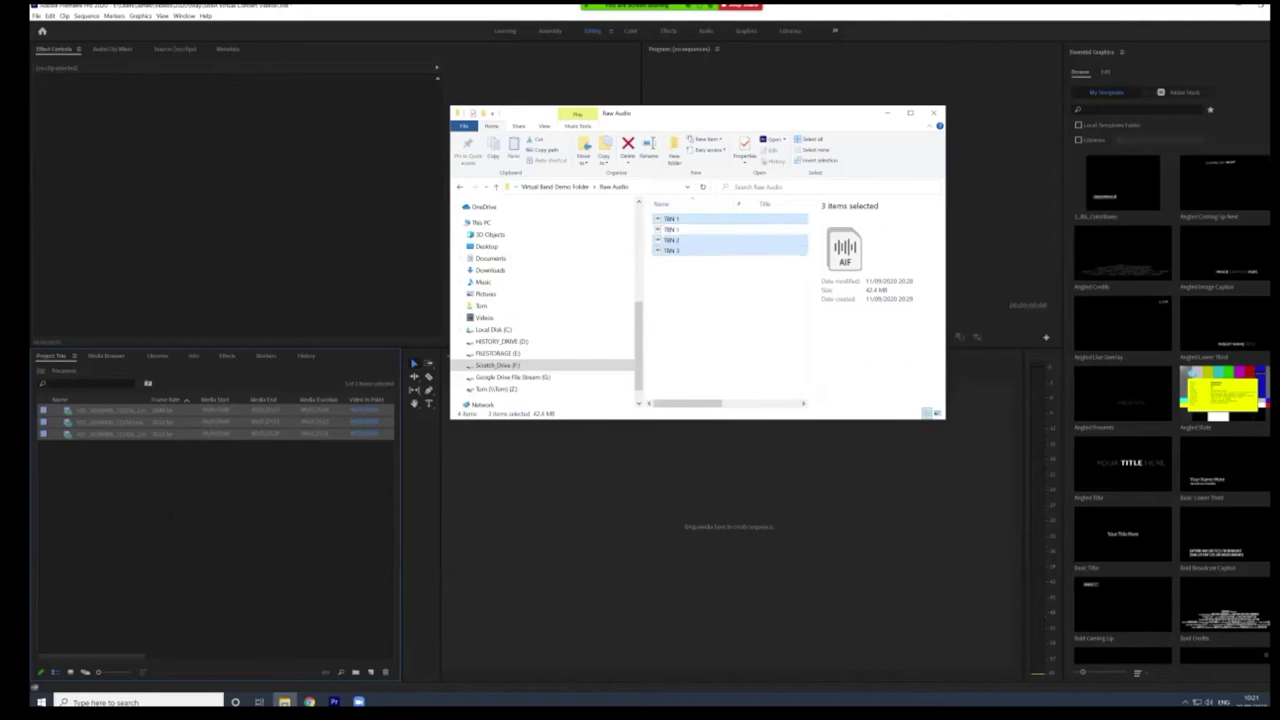
left_click_drag(672, 240, 110, 553)
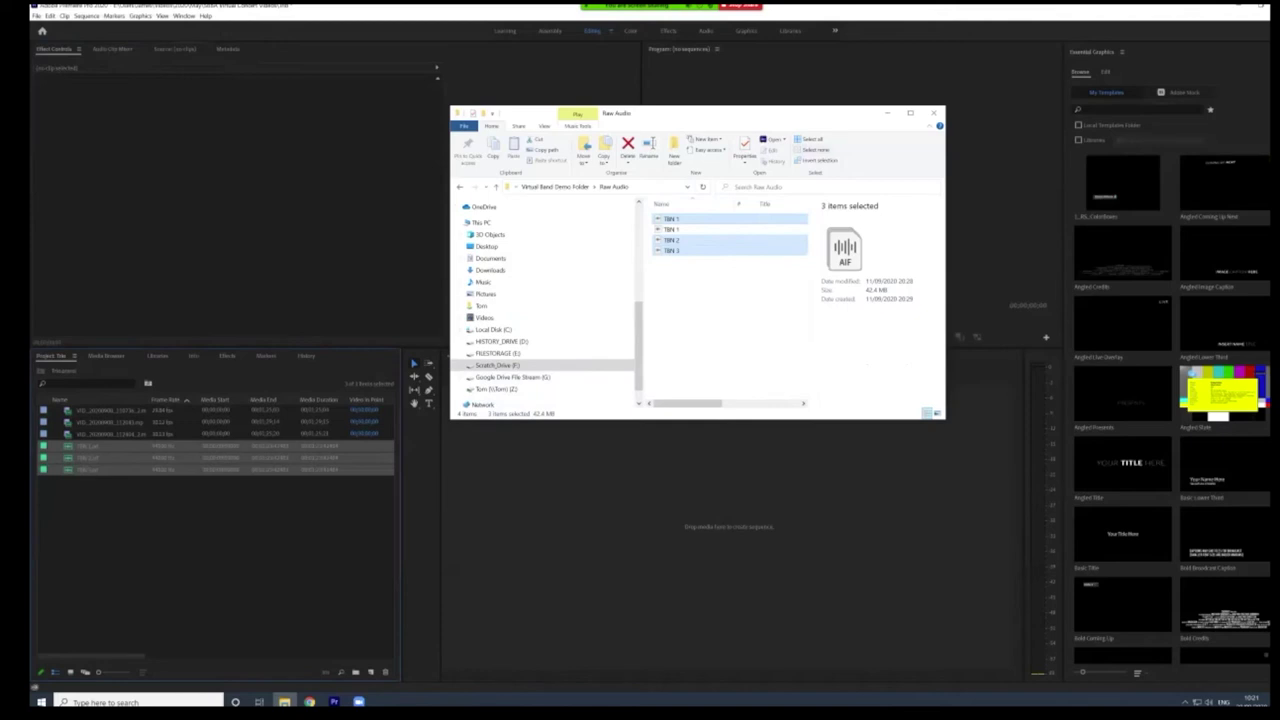
left_click(888, 113)
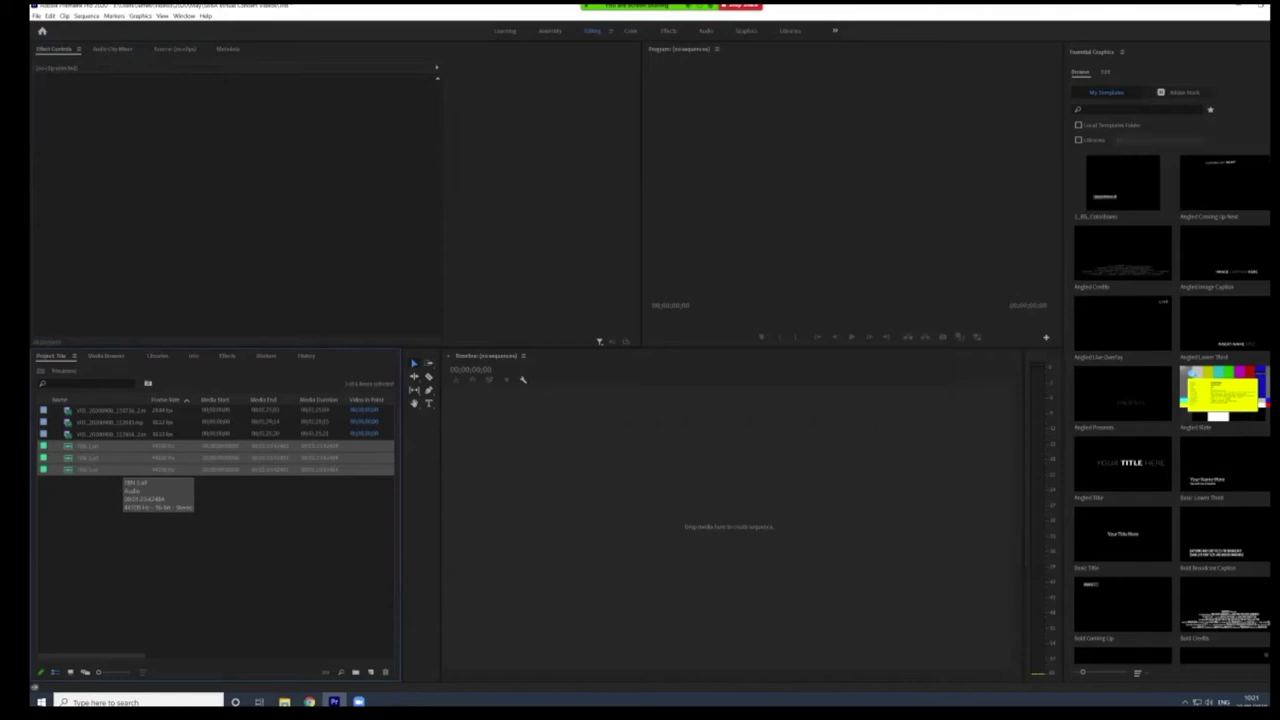
left_click(214, 540)
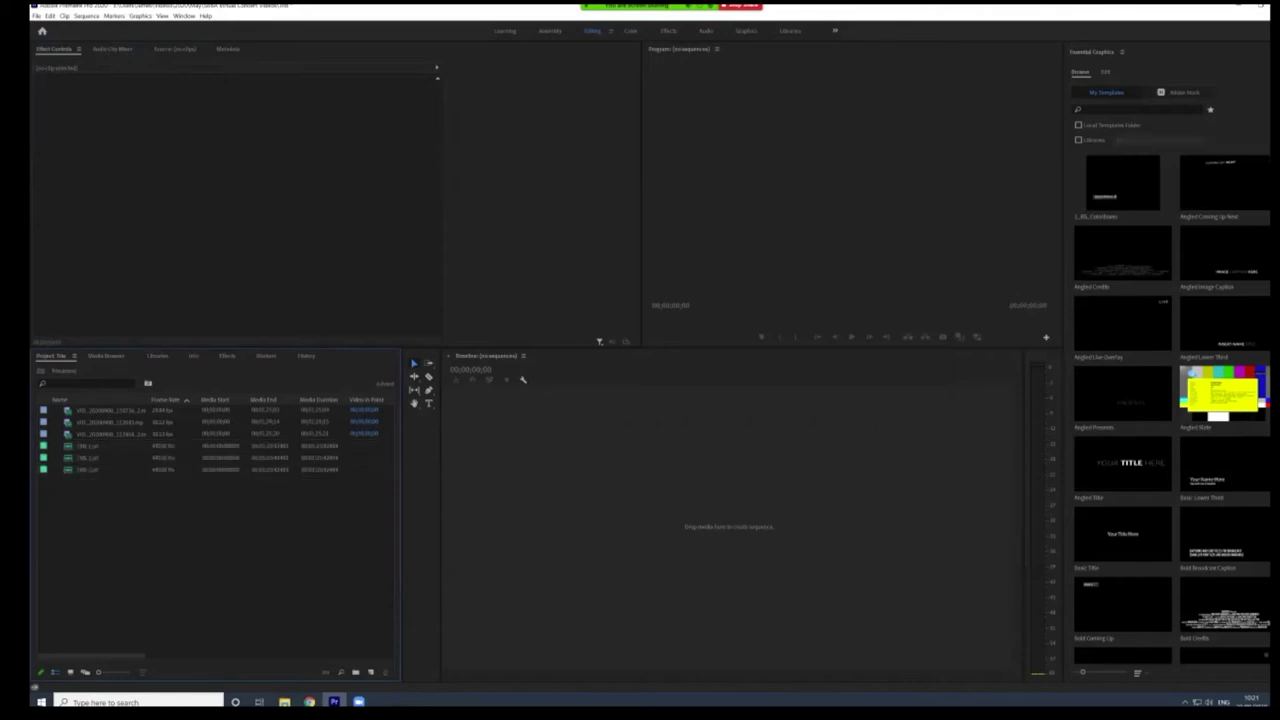
Open the first video clip as source and mark its In point at the hand clap, about one second in.
double_click(68, 412)
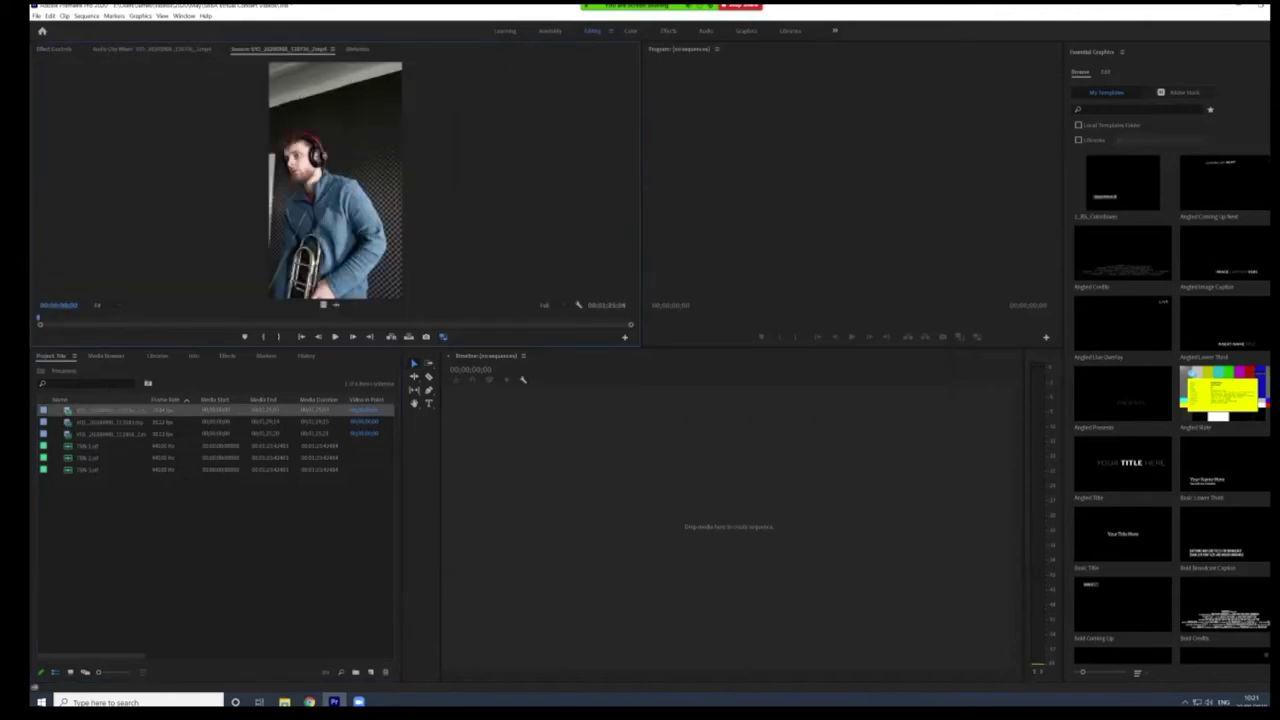
key("space")
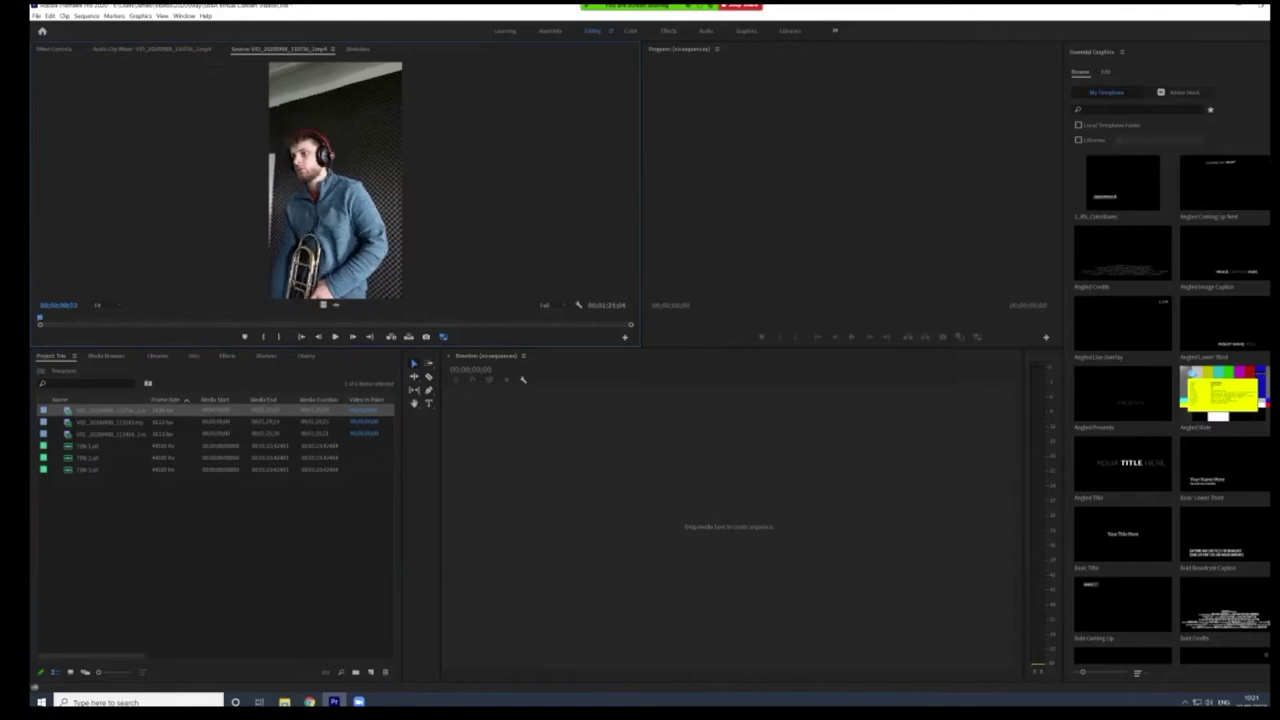
key("Left")
key("Left")
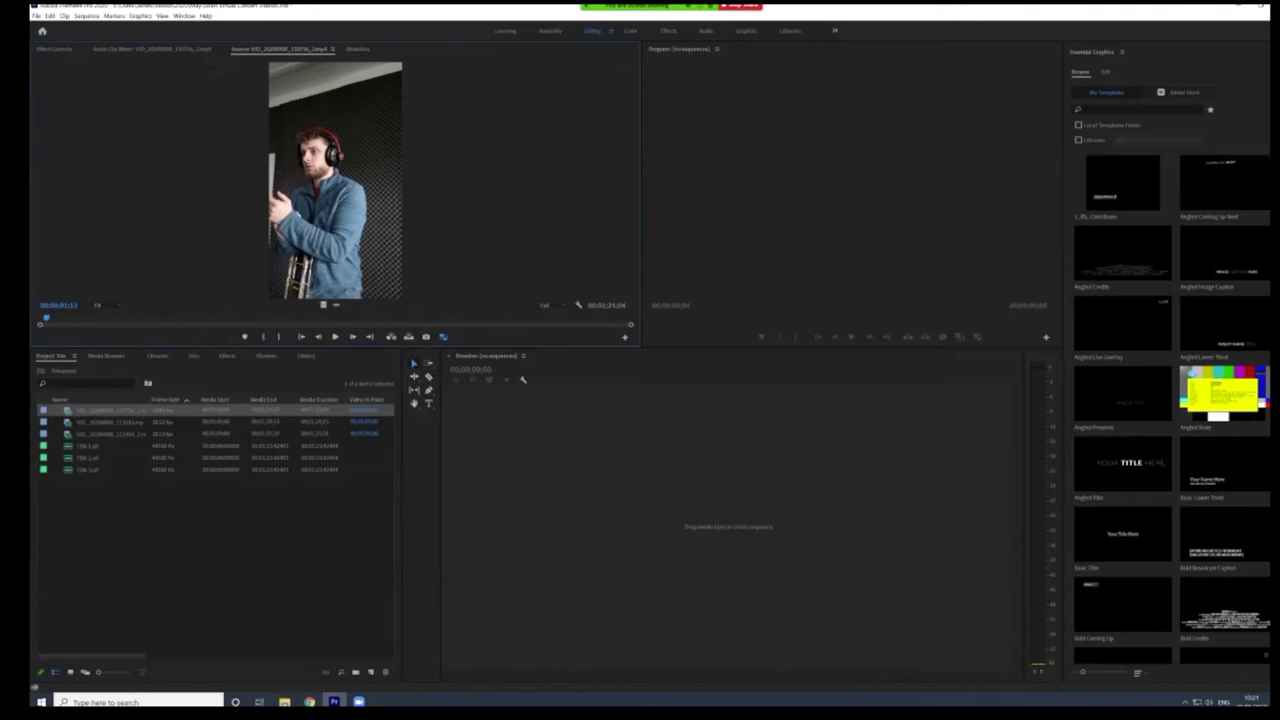
key("Down")
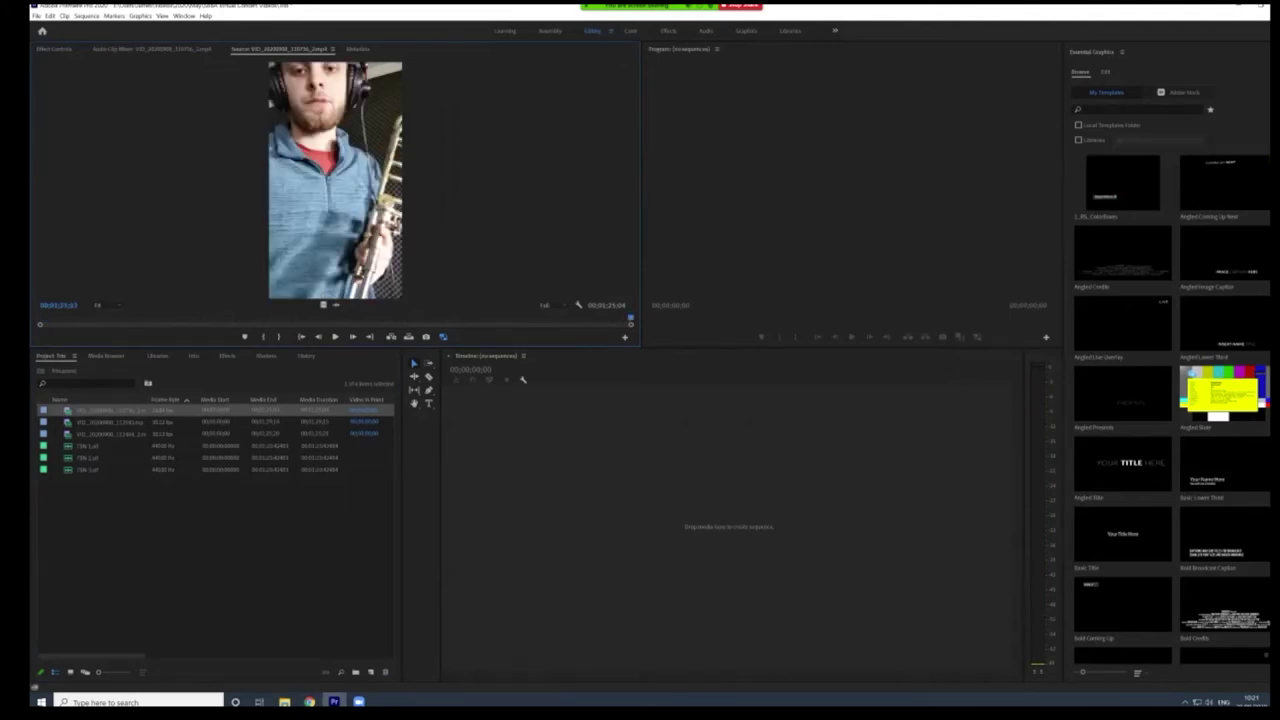
key("space")
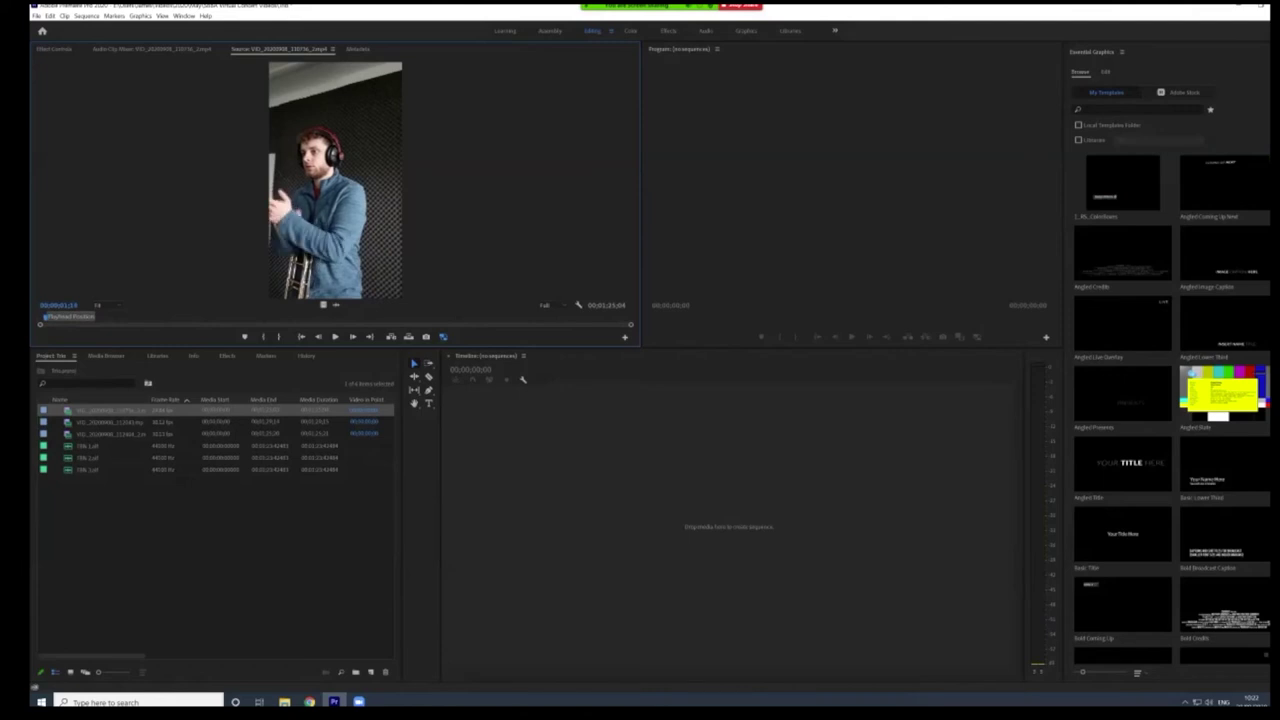
key("Left")
left_click(264, 337)
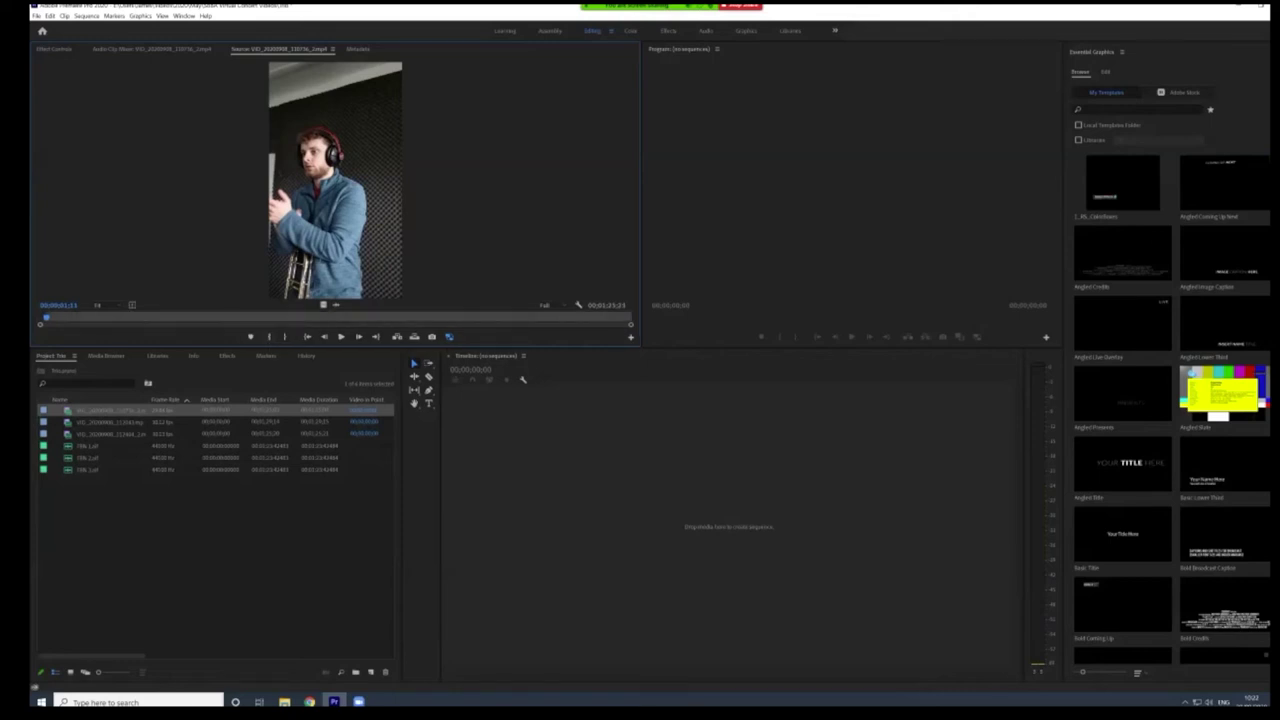
Mark the first clip's Out point at its very end and place only its video in the timeline as a new sequence.
left_click_drag(46, 317, 198, 317)
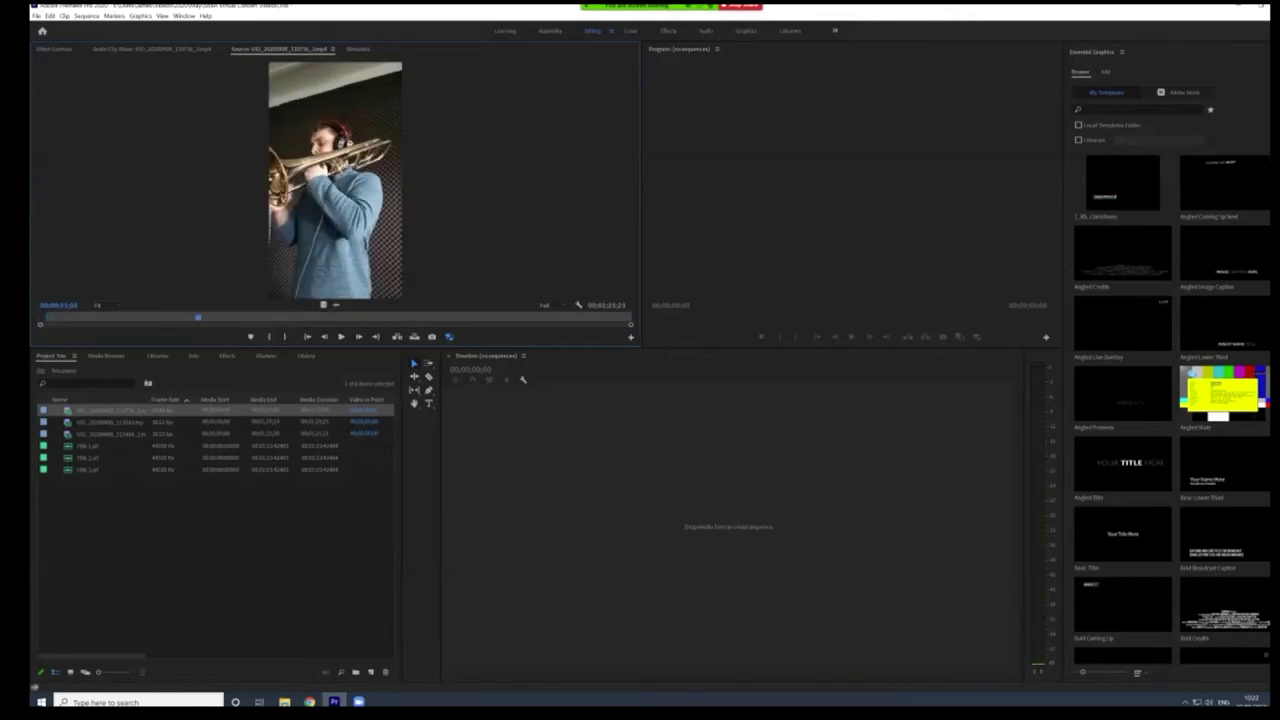
key("o")
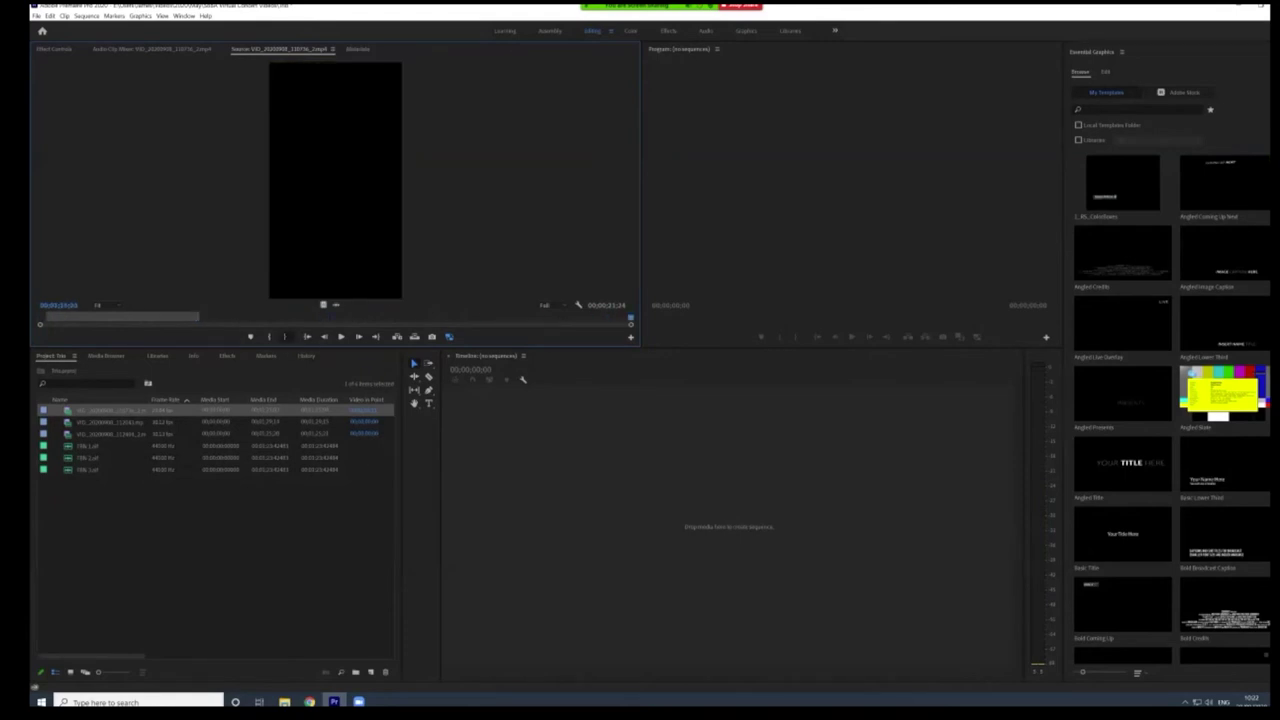
left_click(285, 337)
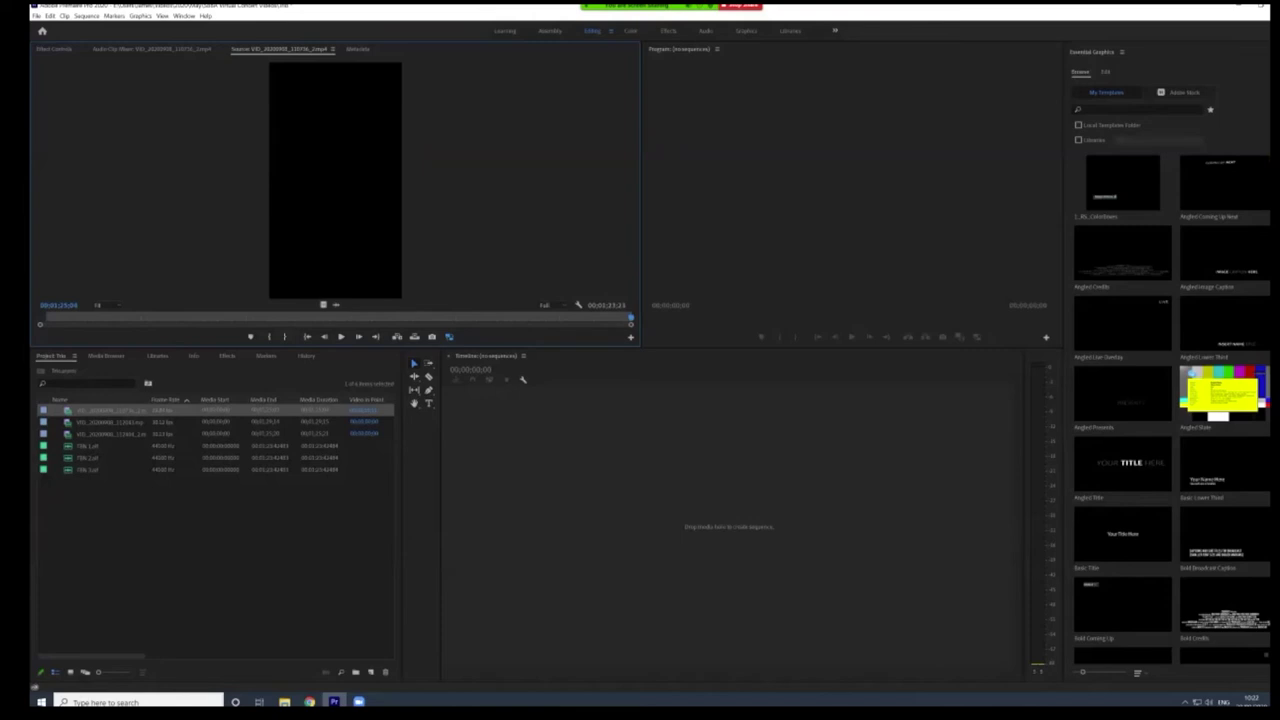
left_click_drag(323, 305, 680, 515)
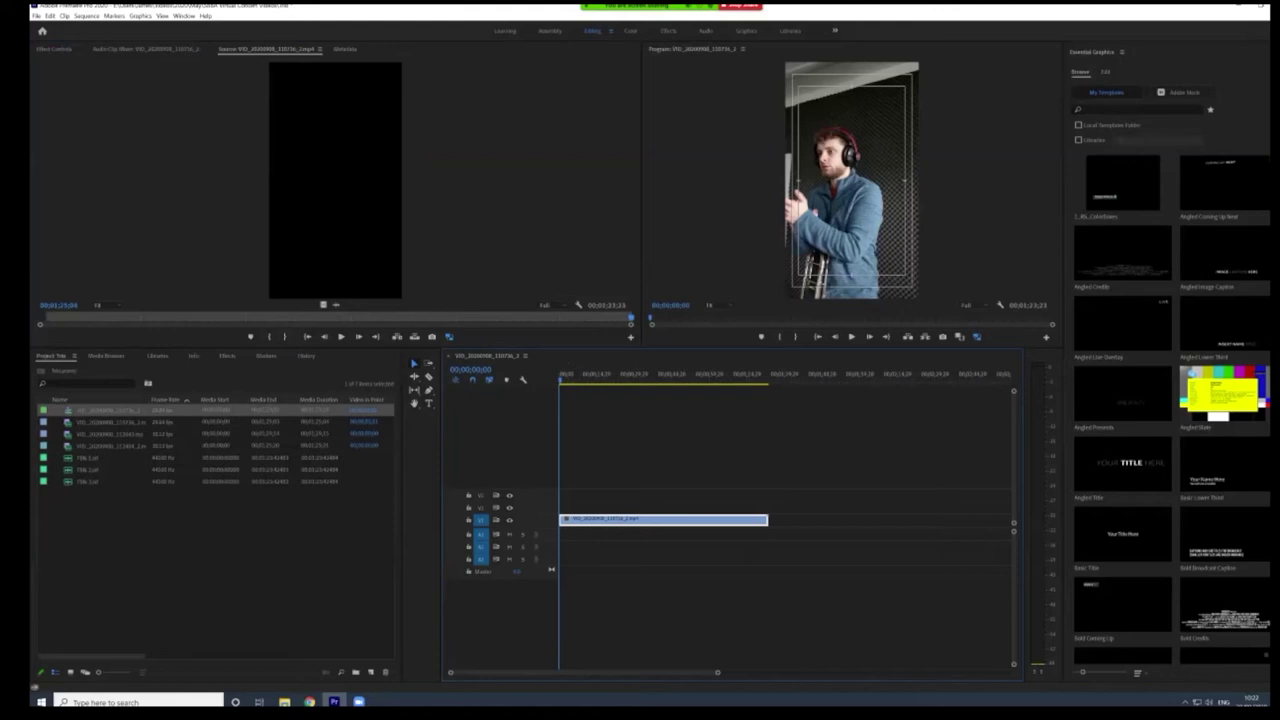
Open the second video clip as source and mark its In point at the hand clap, about six seconds in.
double_click(92, 434)
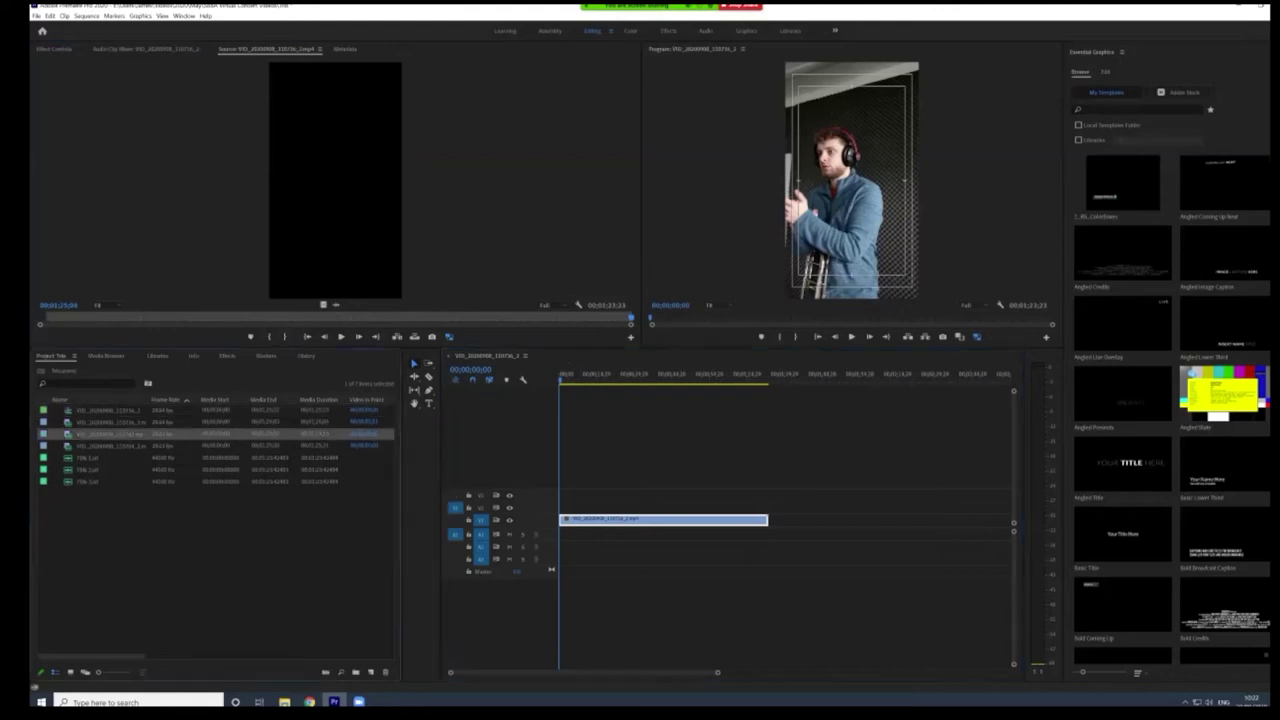
key("space")
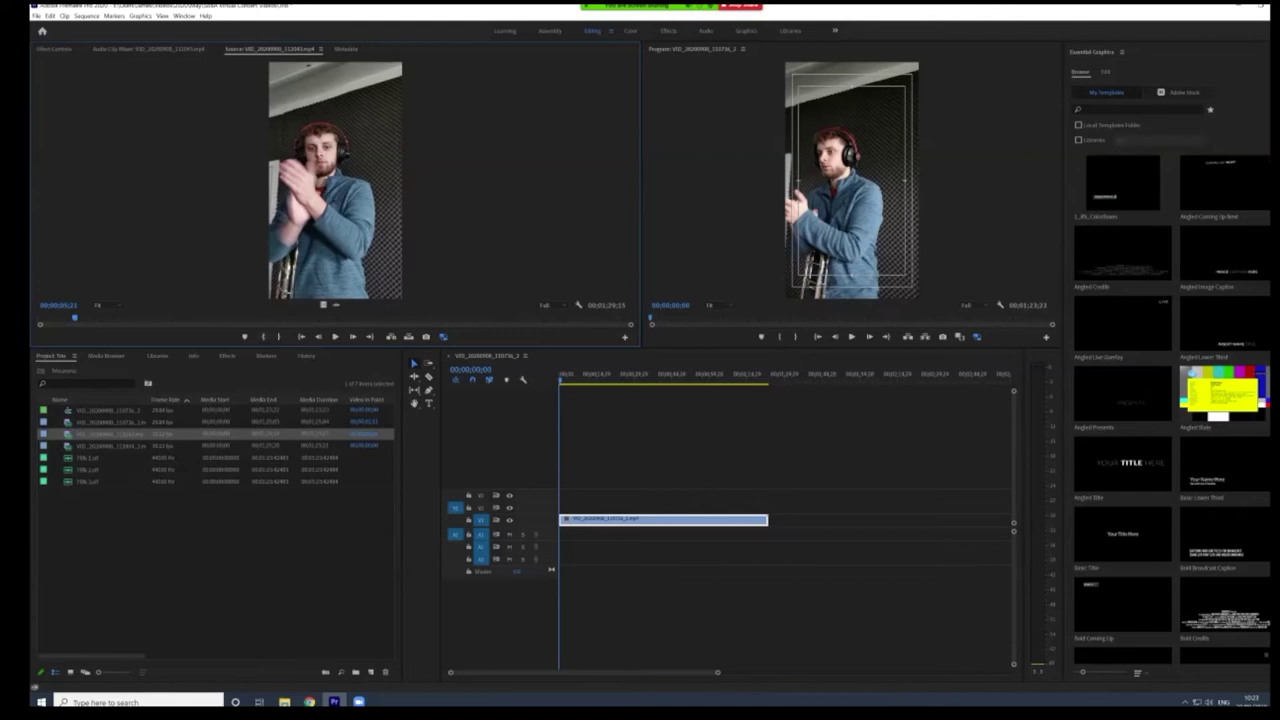
key("i")
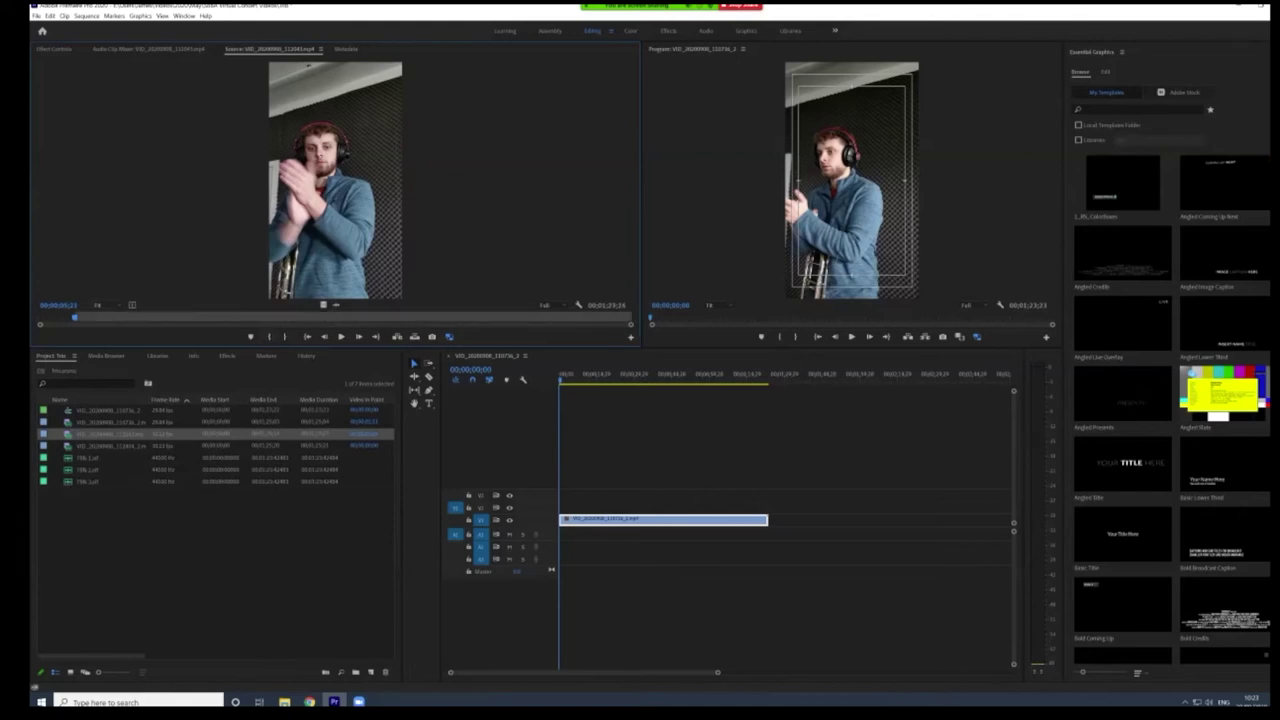
Mark the second clip's Out point at its very end and place only its video on track V2 at the sequence start.
left_click_drag(74, 317, 631, 317)
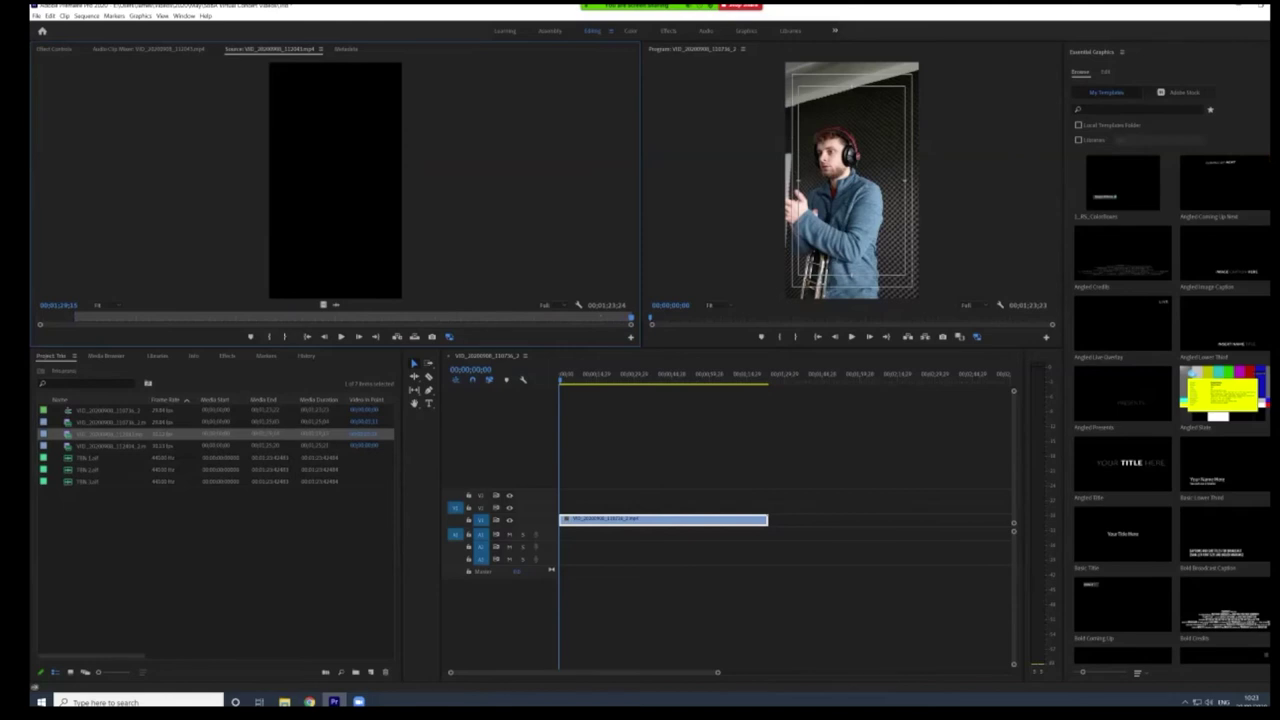
left_click_drag(323, 305, 687, 508)
mouse_move(796, 508)
left_mouse_down()
mouse_move(779, 520)
mouse_move(795, 520)
left_mouse_up()
left_click_drag(897, 520, 663, 507)
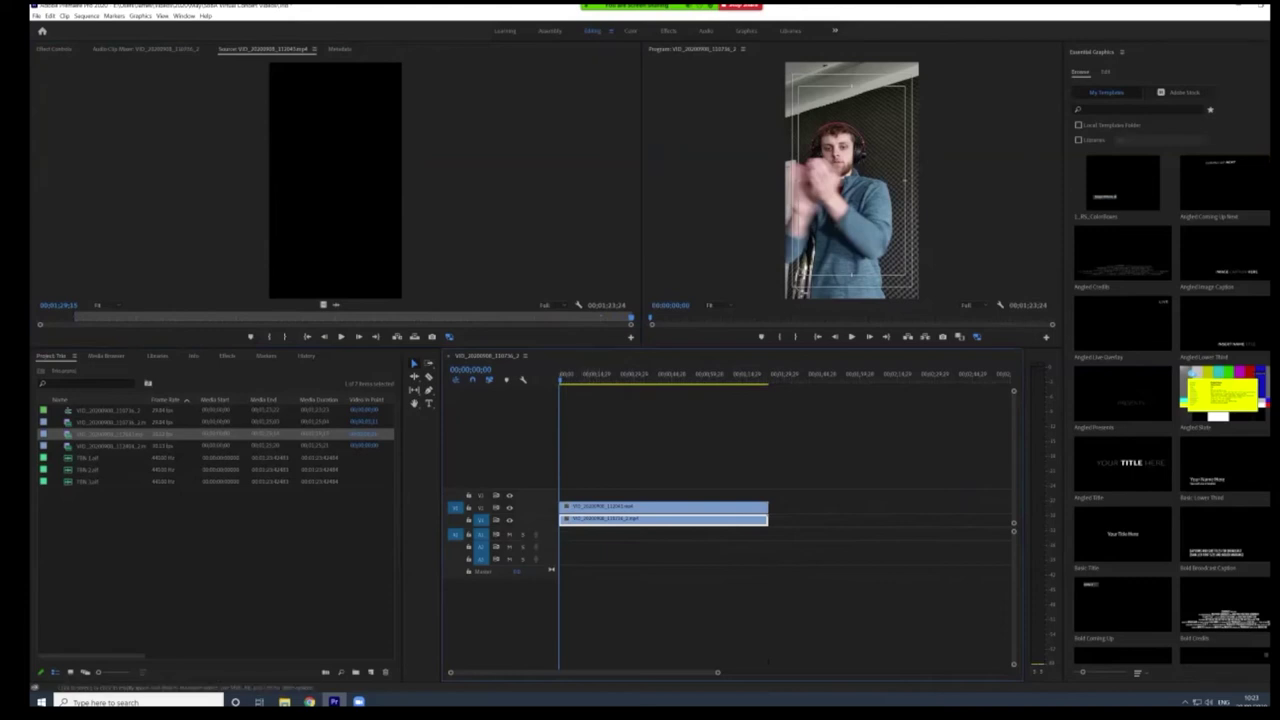
left_click(586, 507)
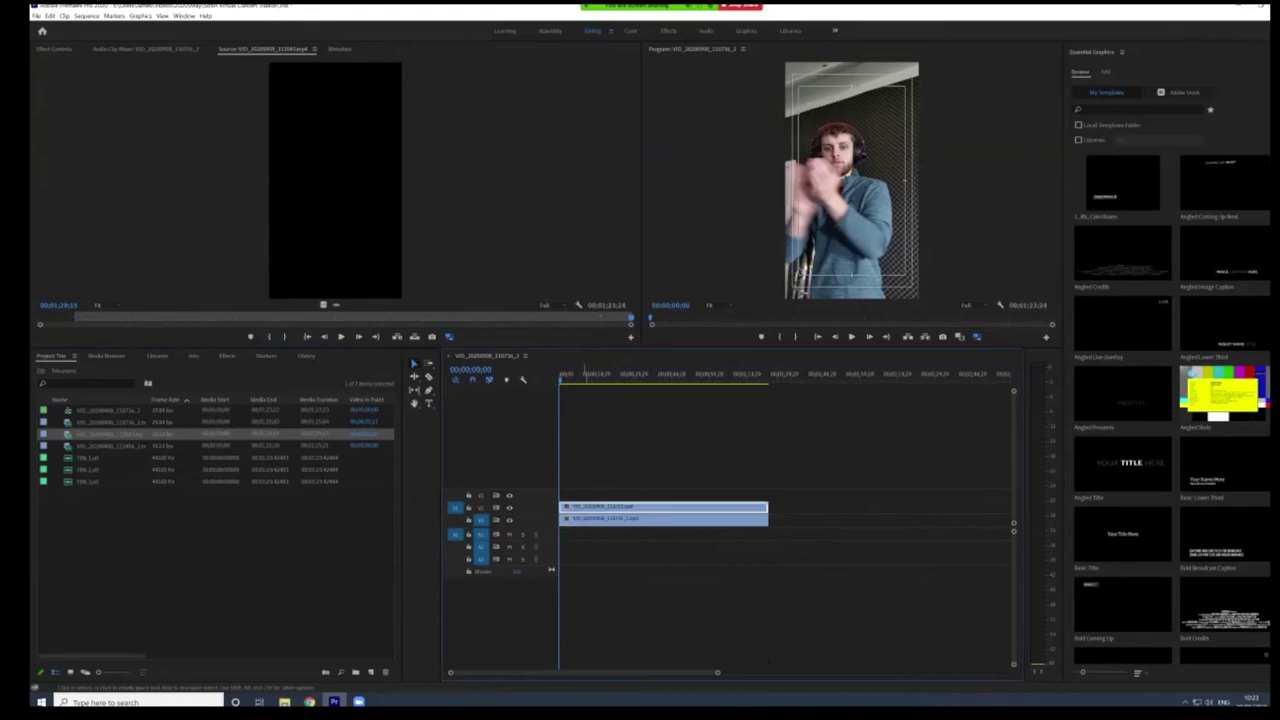
left_click(586, 519)
left_click(584, 507)
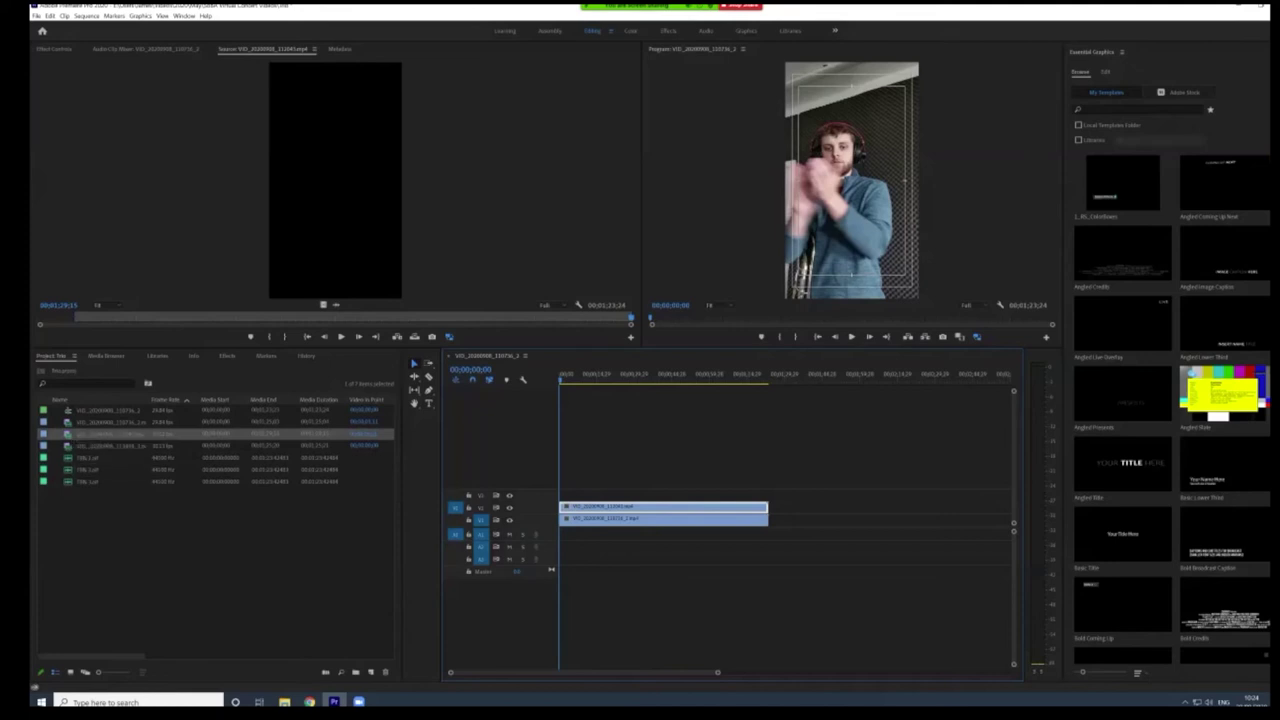
Open the third video clip as source and mark its In point at the hand clap, about three seconds in.
double_click(68, 446)
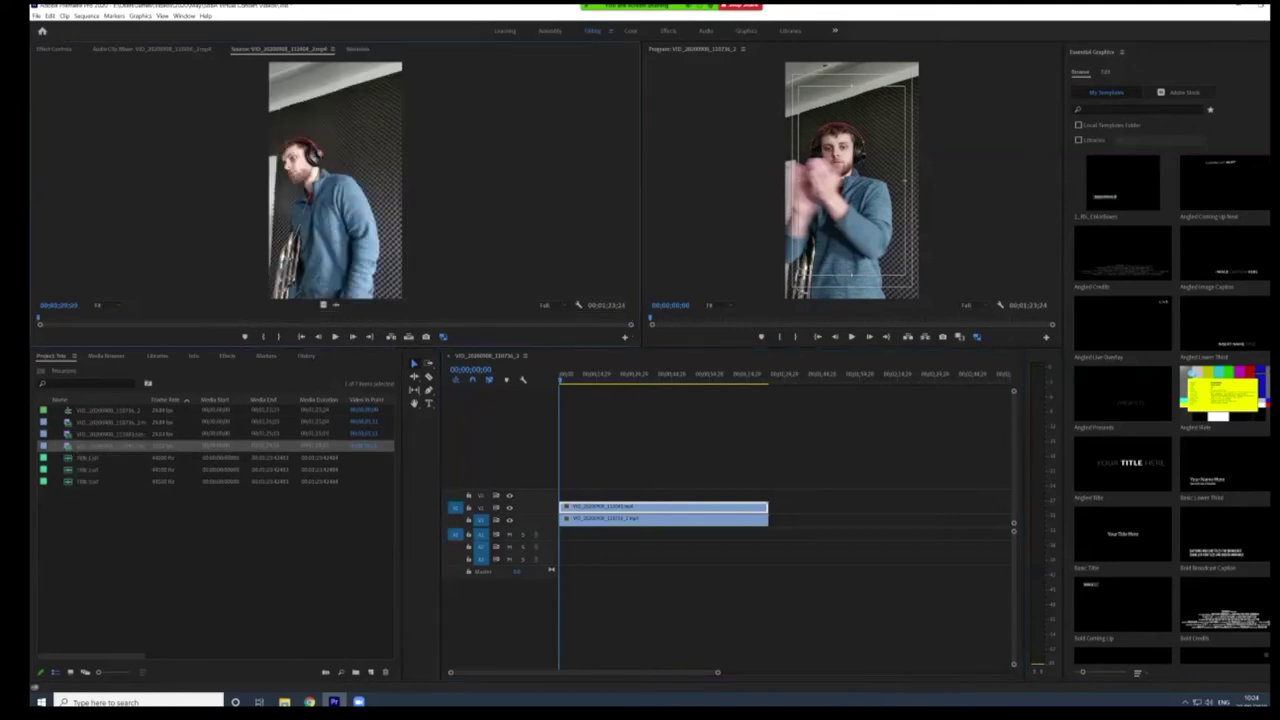
key("space")
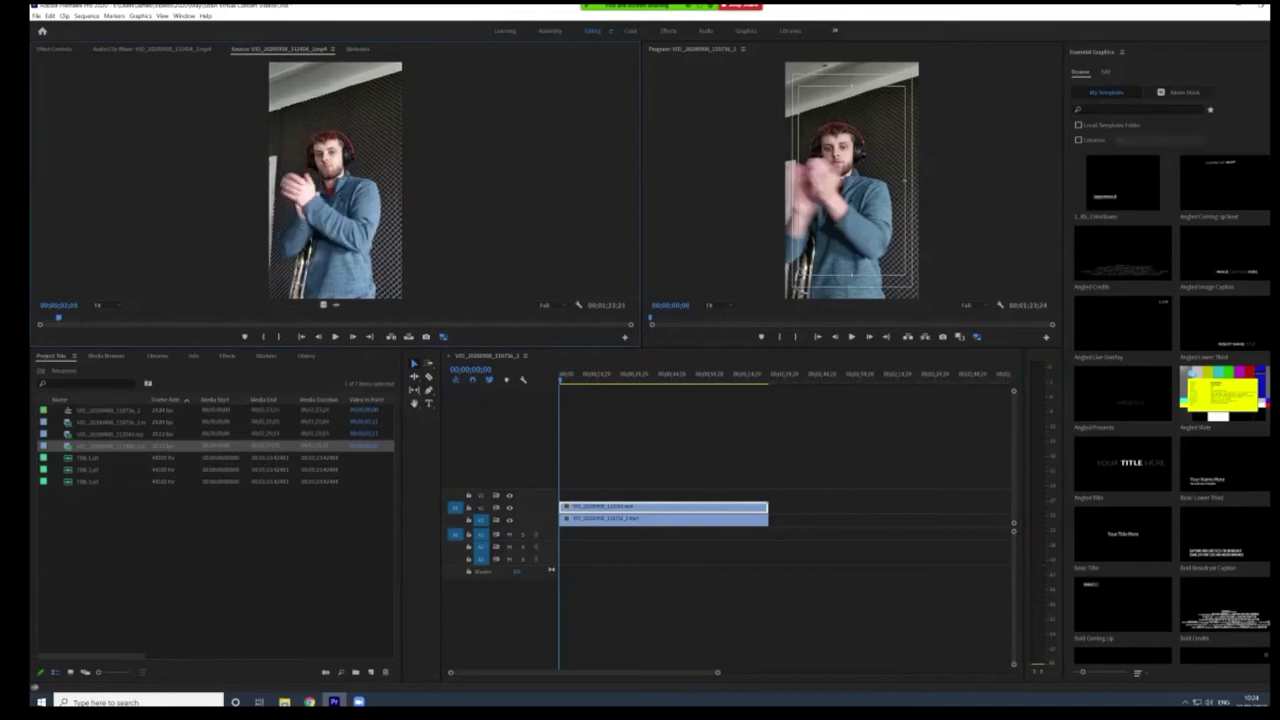
key("i")
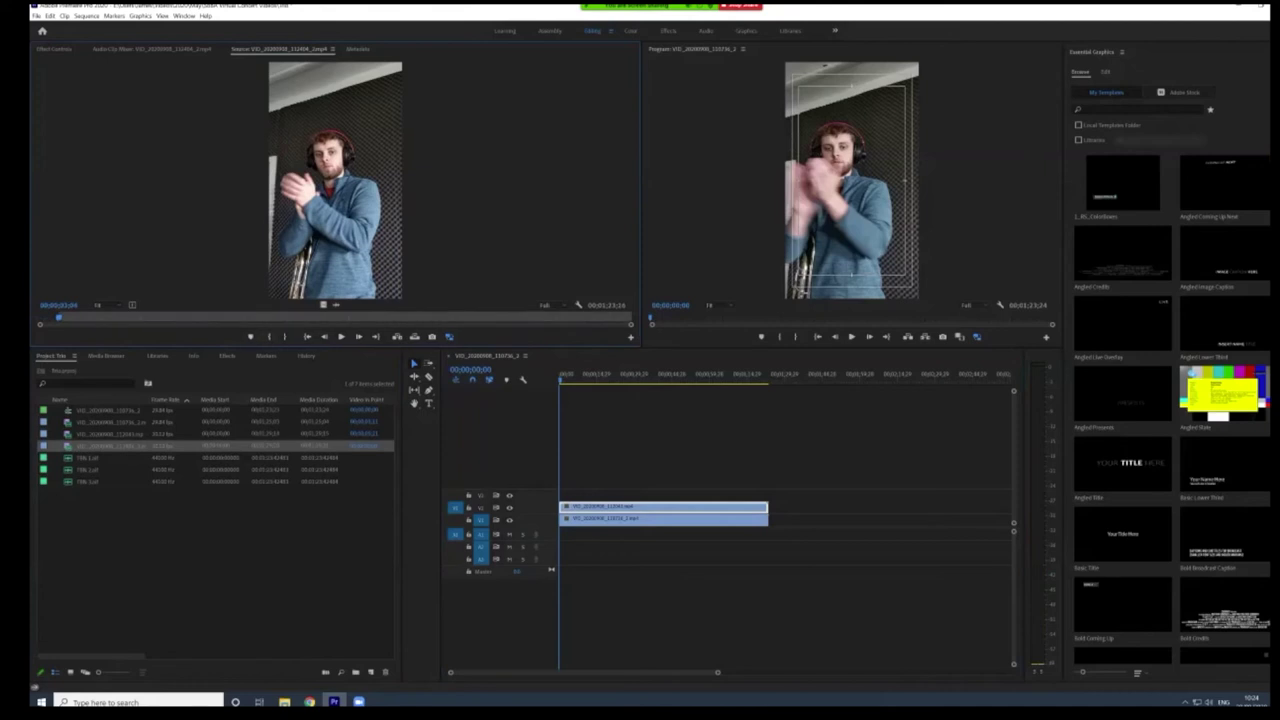
Mark the third clip's Out point at its very end and place only its video on track V3 at the sequence start.
left_click_drag(59, 317, 631, 317)
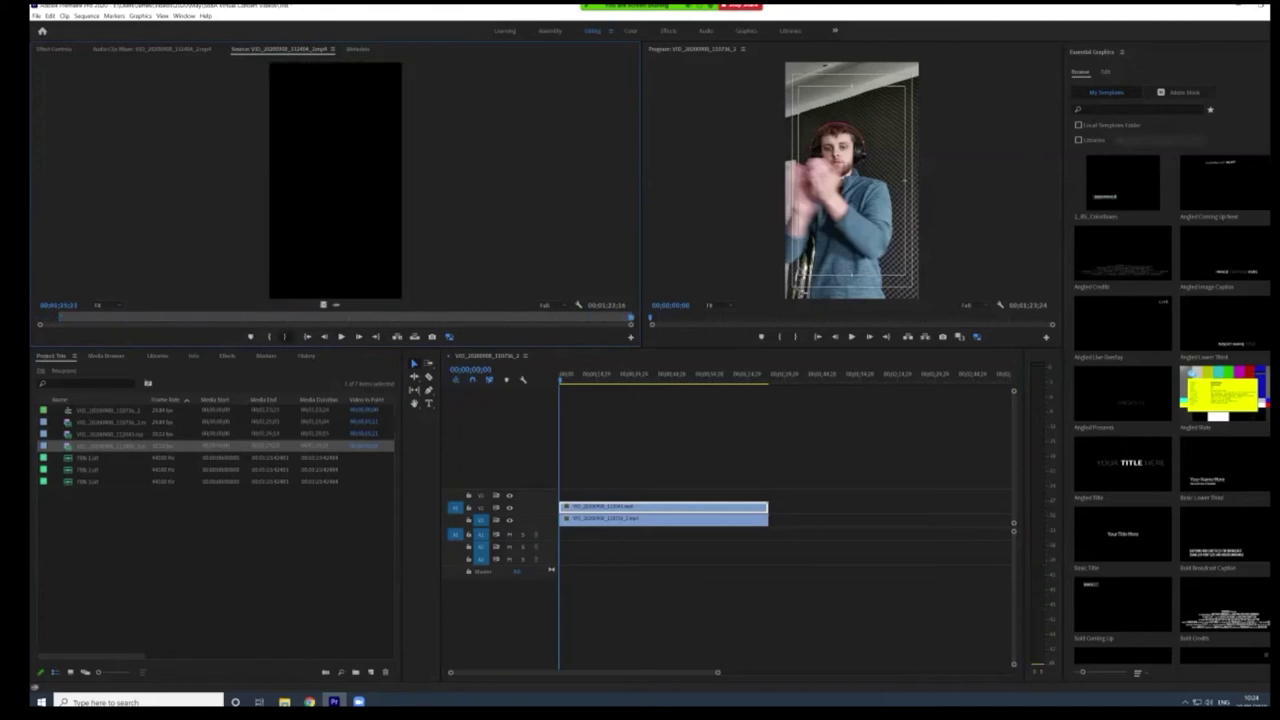
left_click(285, 337)
left_click_drag(323, 305, 563, 495)
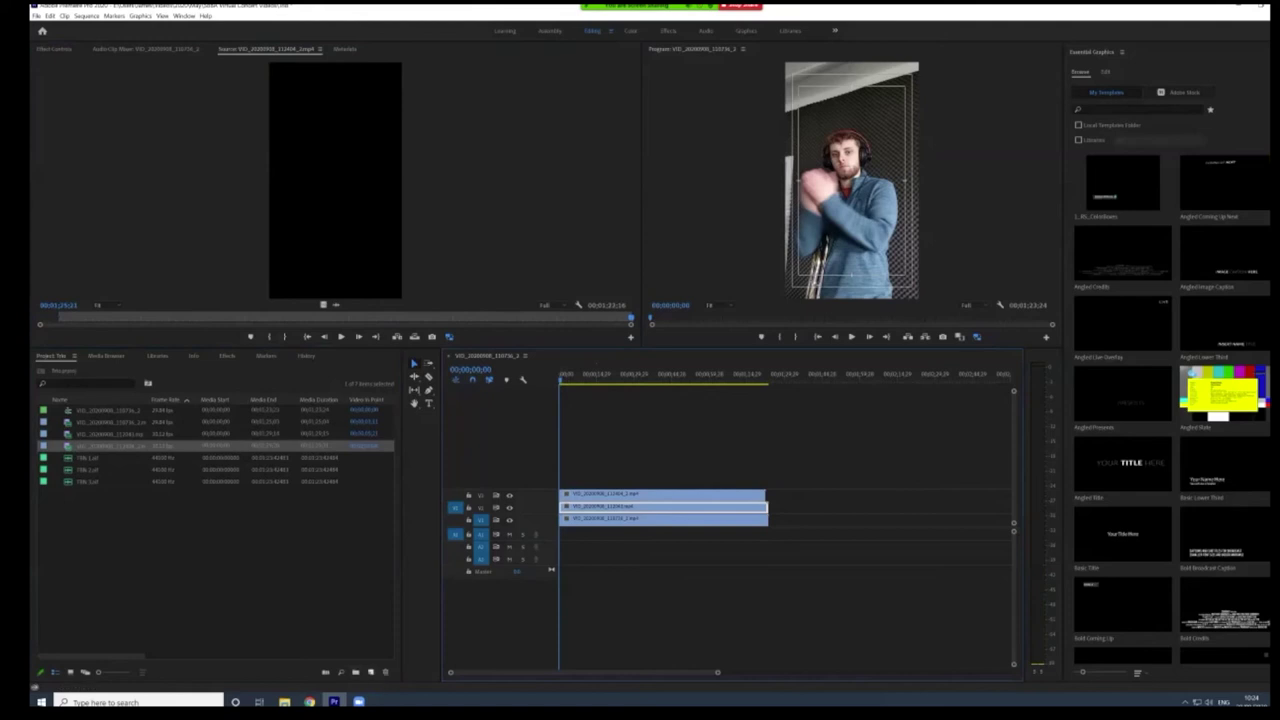
Create a new sequence from the custom 1920x1080 square-pixel preset at 23.976 fps.
left_click(371, 672)
left_click(386, 550)
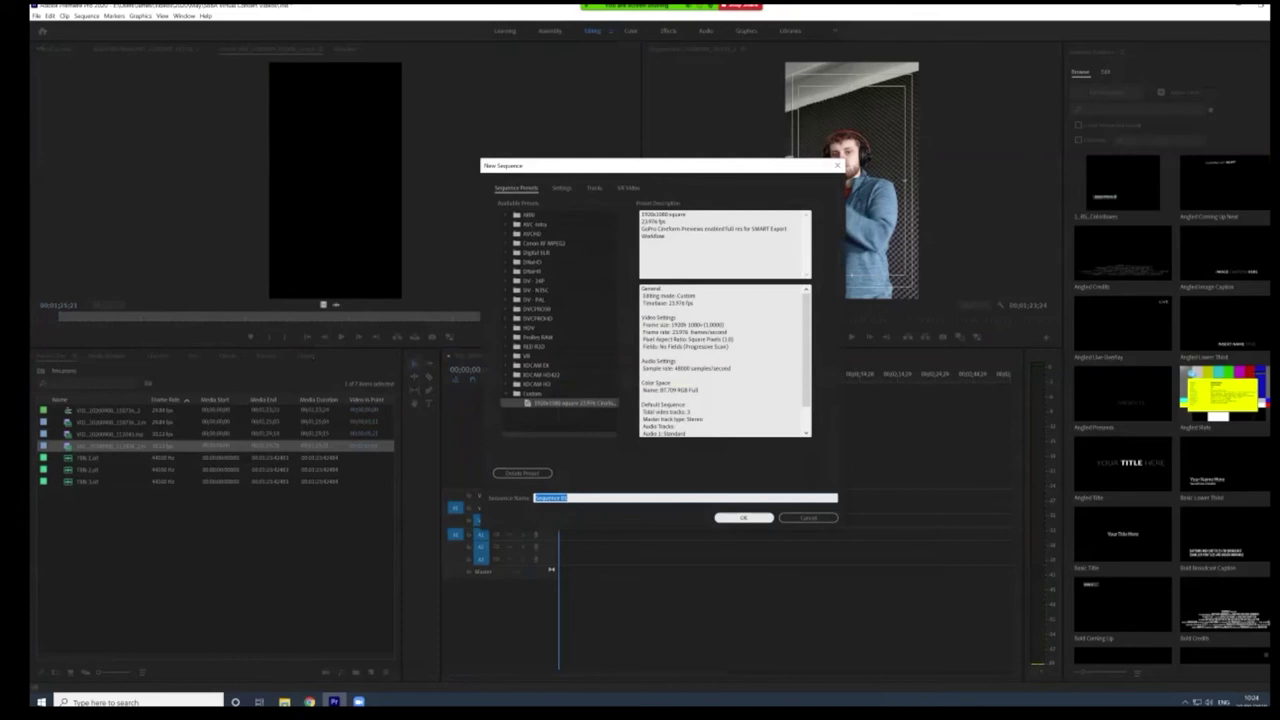
left_click(743, 517)
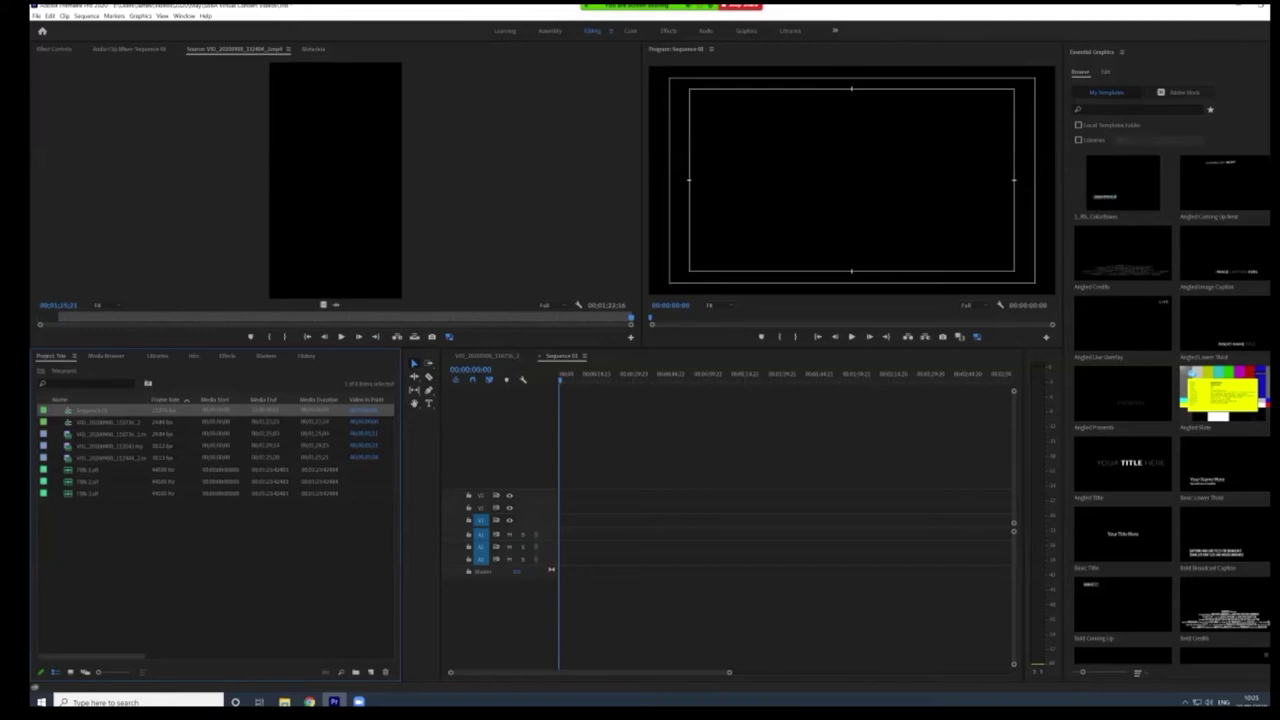
Copy all three stacked video clips from the first sequence and paste them at the start of the new widescreen sequence.
left_click(487, 356)
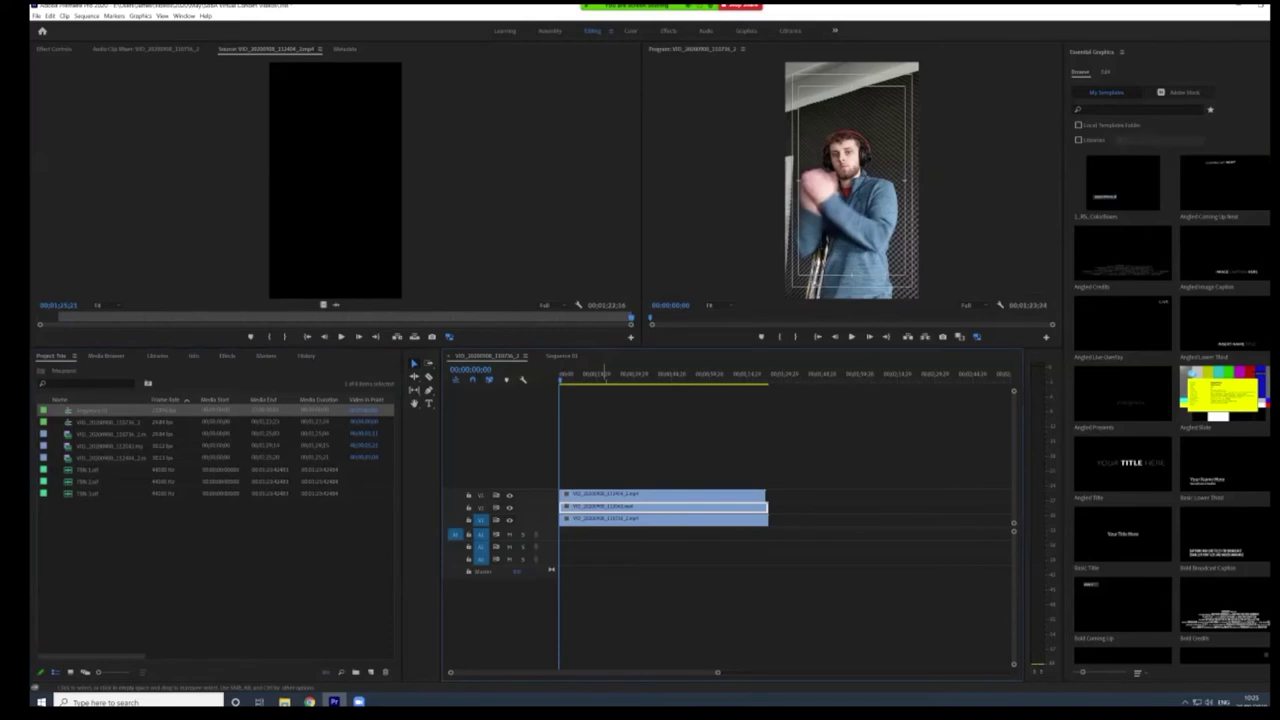
left_click(640, 495)
left_click(640, 507, "shift")
left_click(640, 520, "shift")
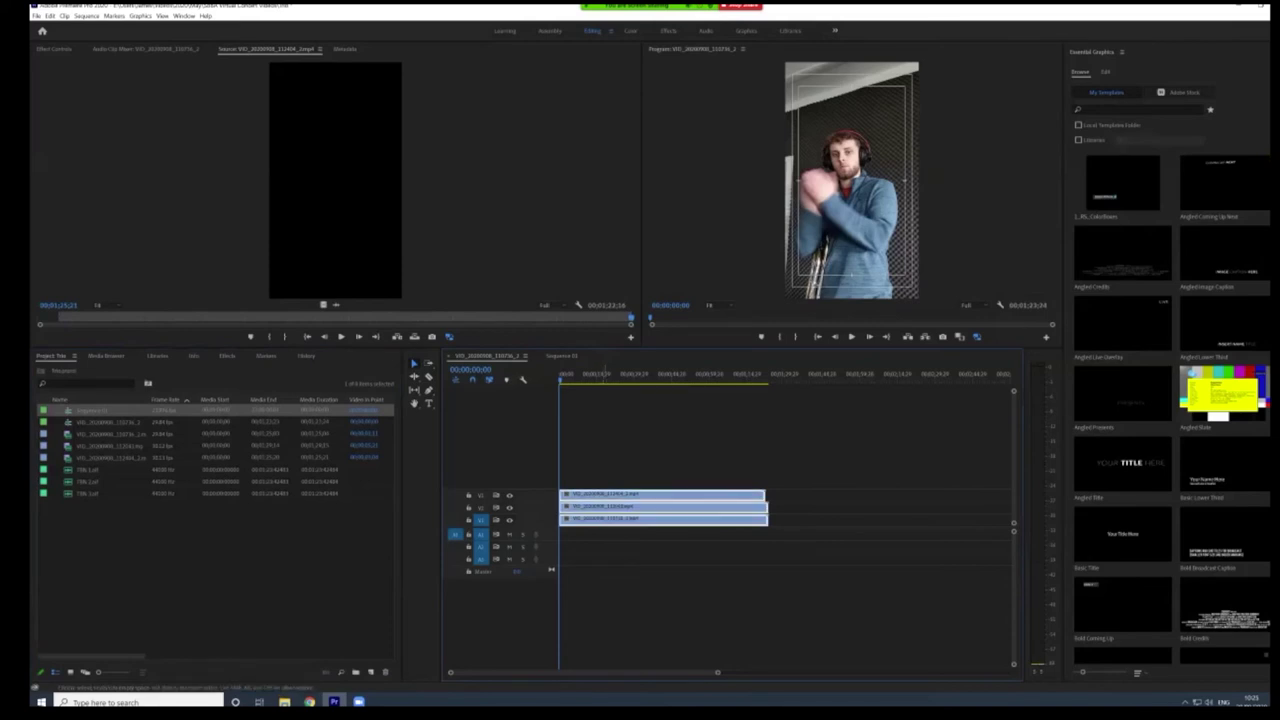
right_click(604, 518)
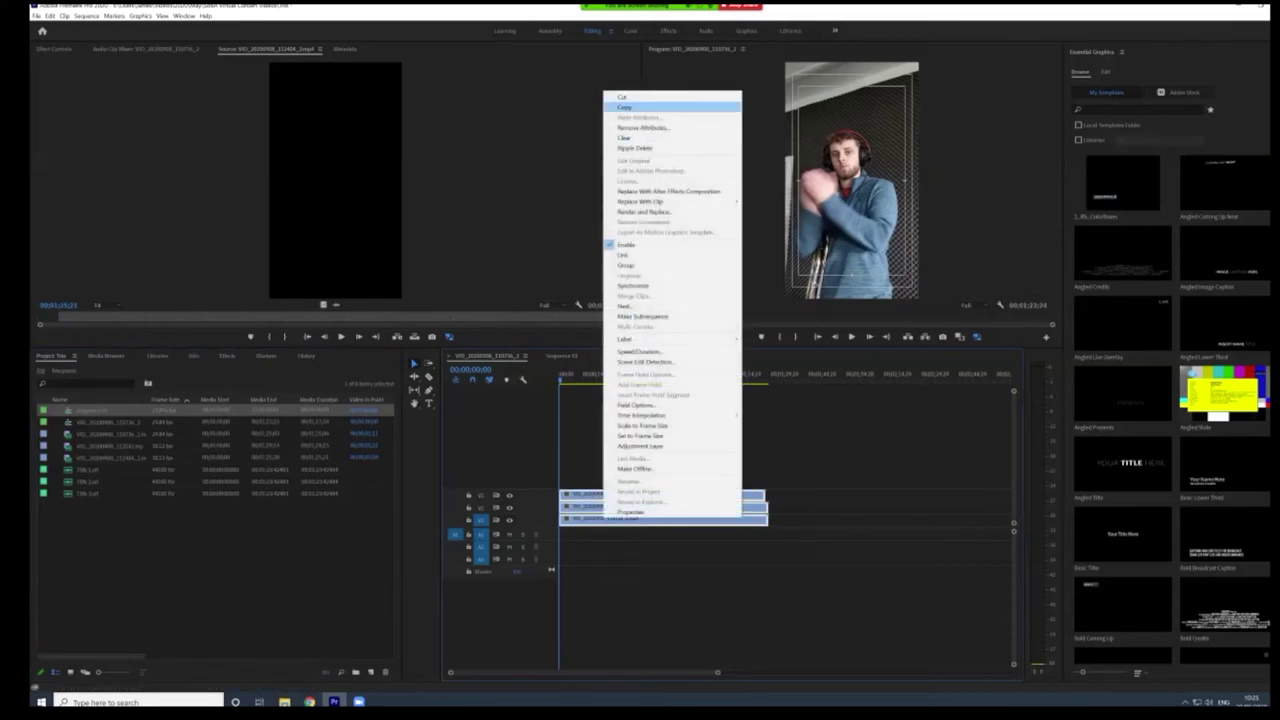
left_click(625, 107)
left_click(563, 356)
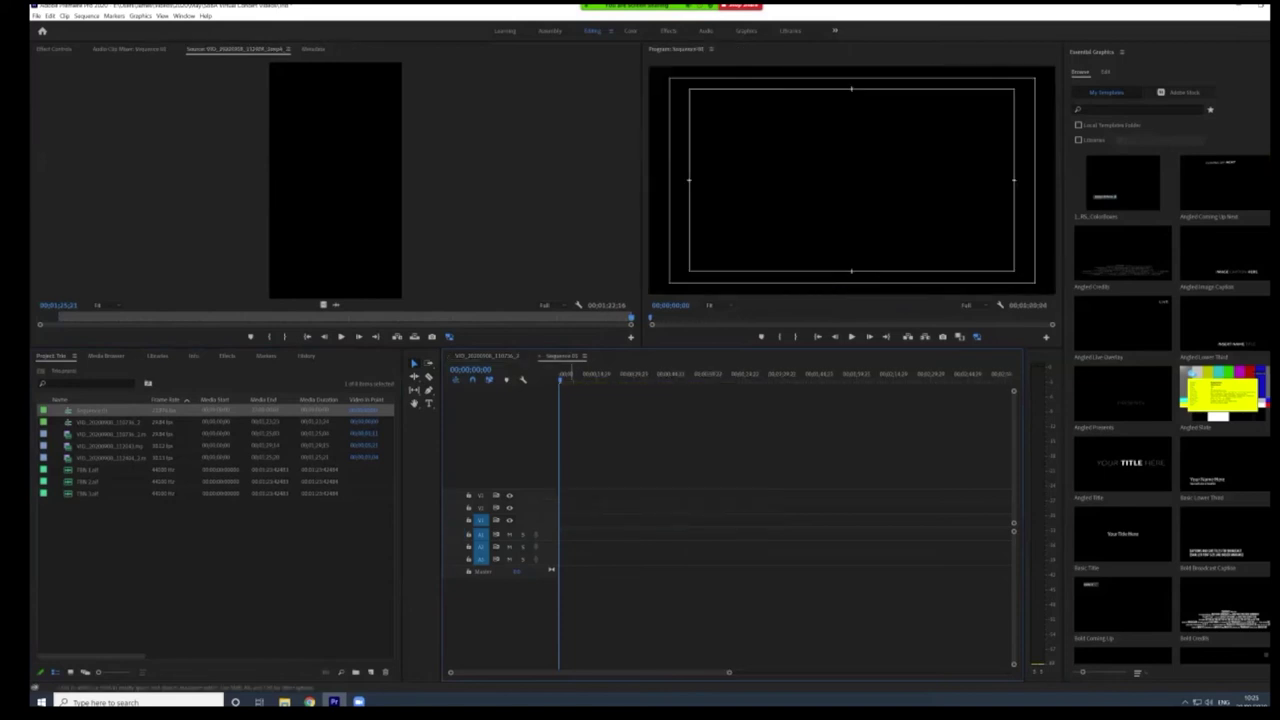
key("ctrl+v")
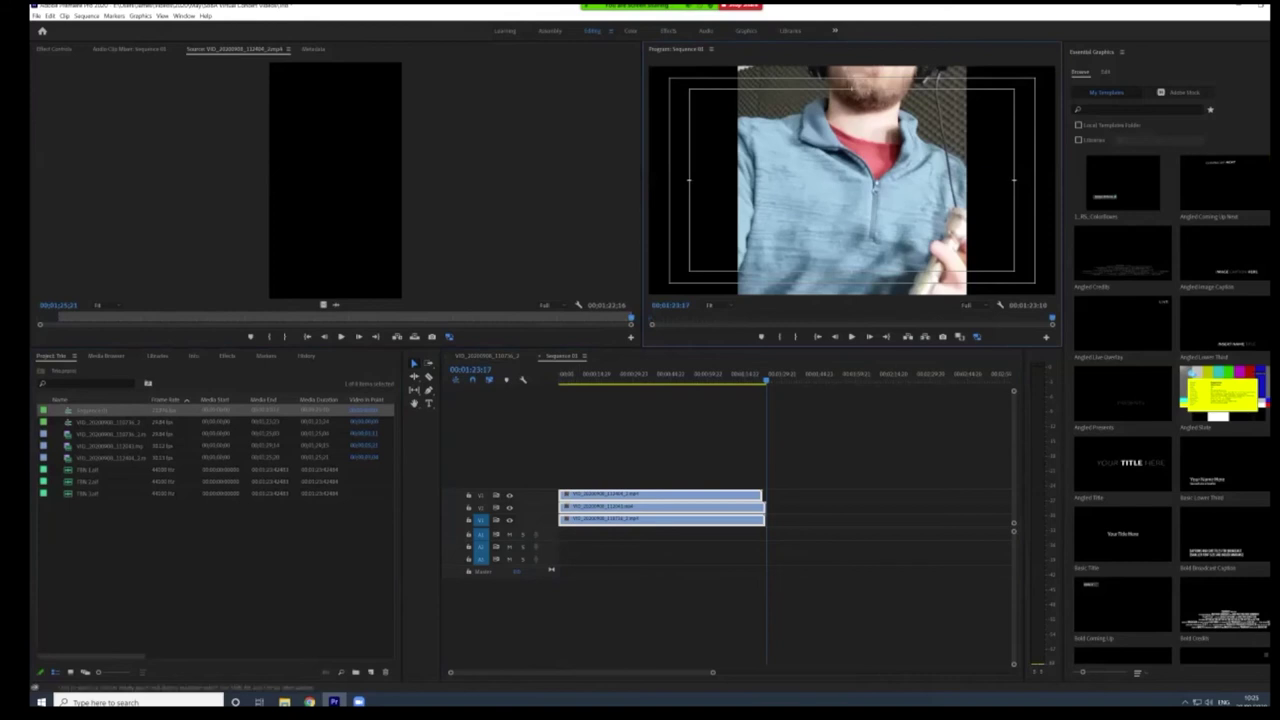
left_click(800, 455)
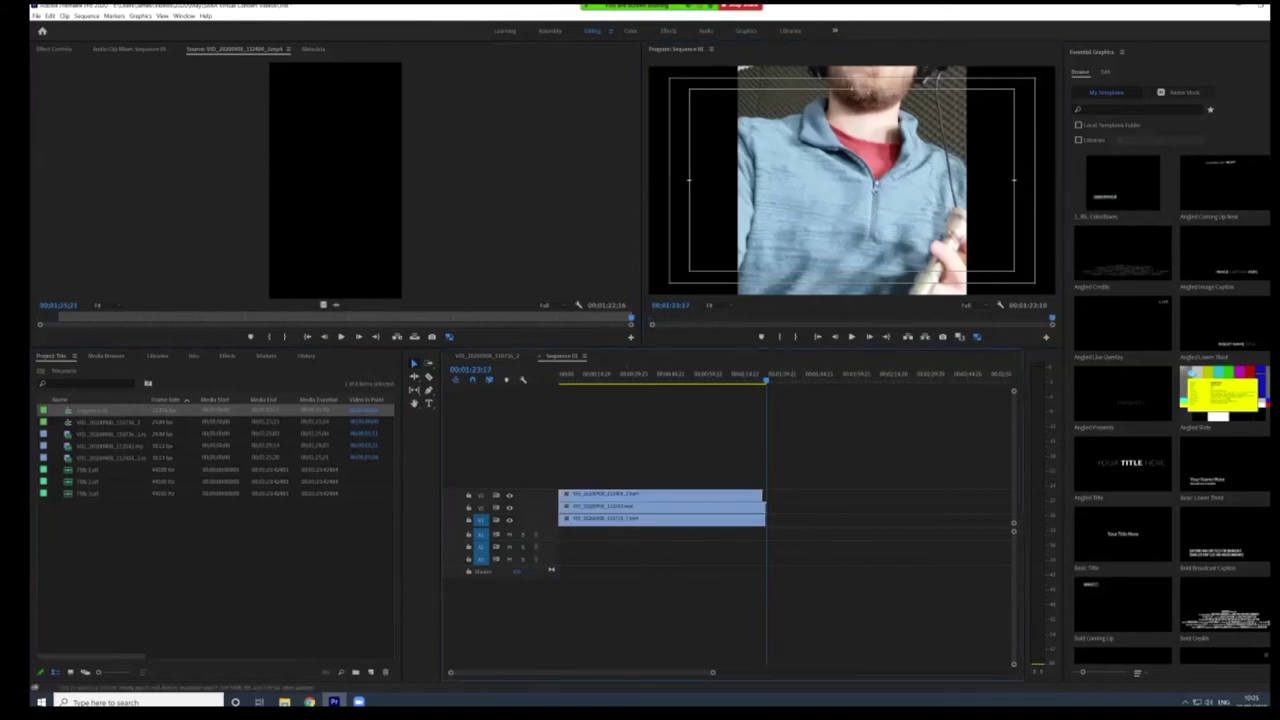
Apply Scale to Frame Size to each of the three video clips in the new sequence.
right_click(626, 494)
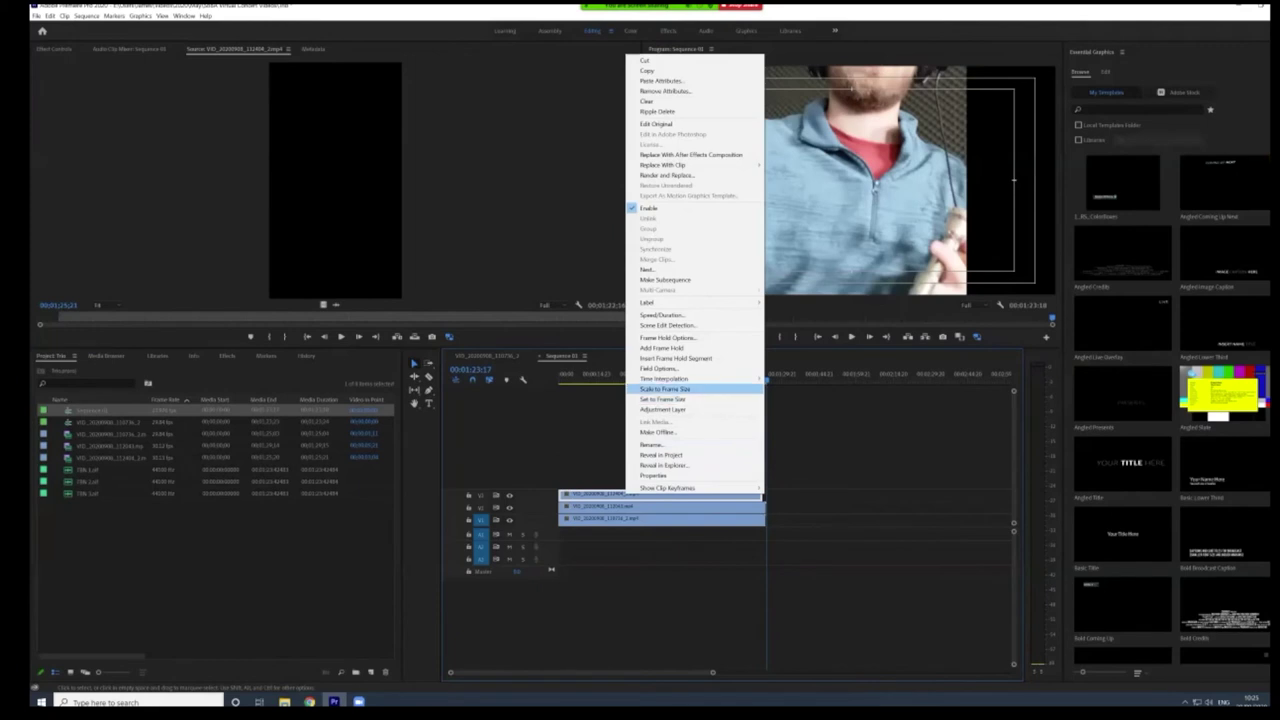
left_click(662, 399)
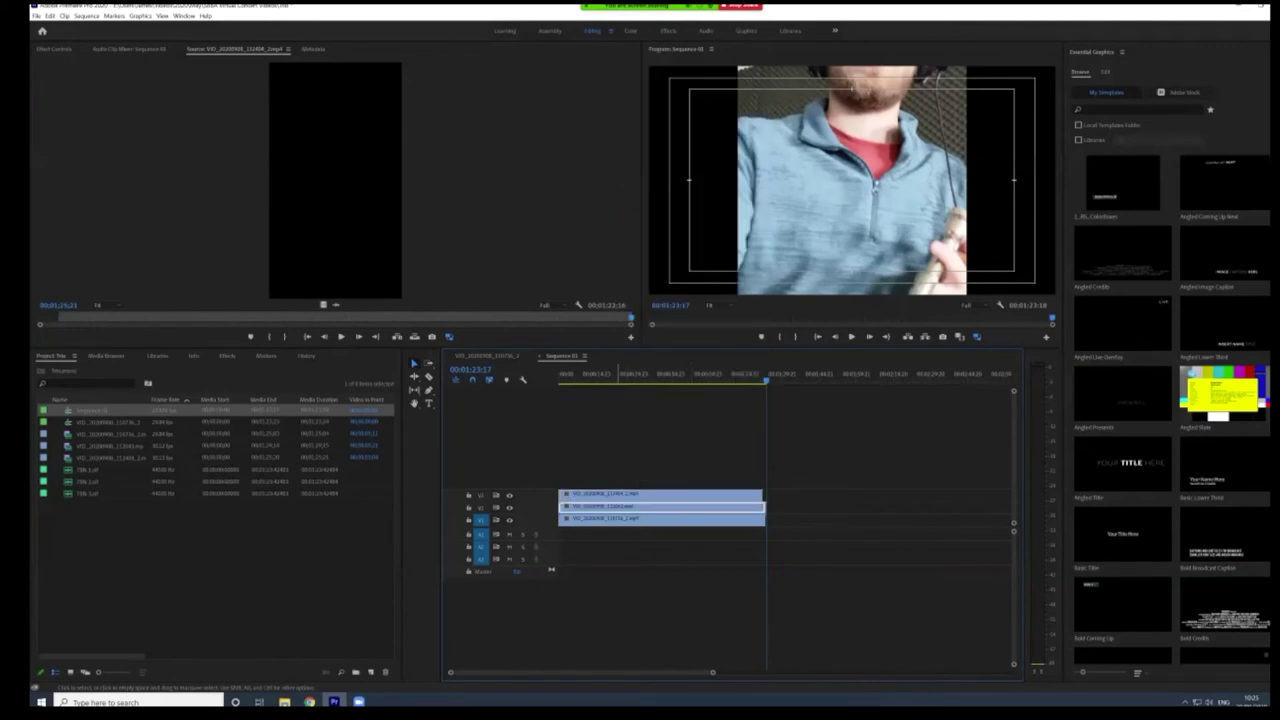
right_click(620, 506)
left_click(656, 402)
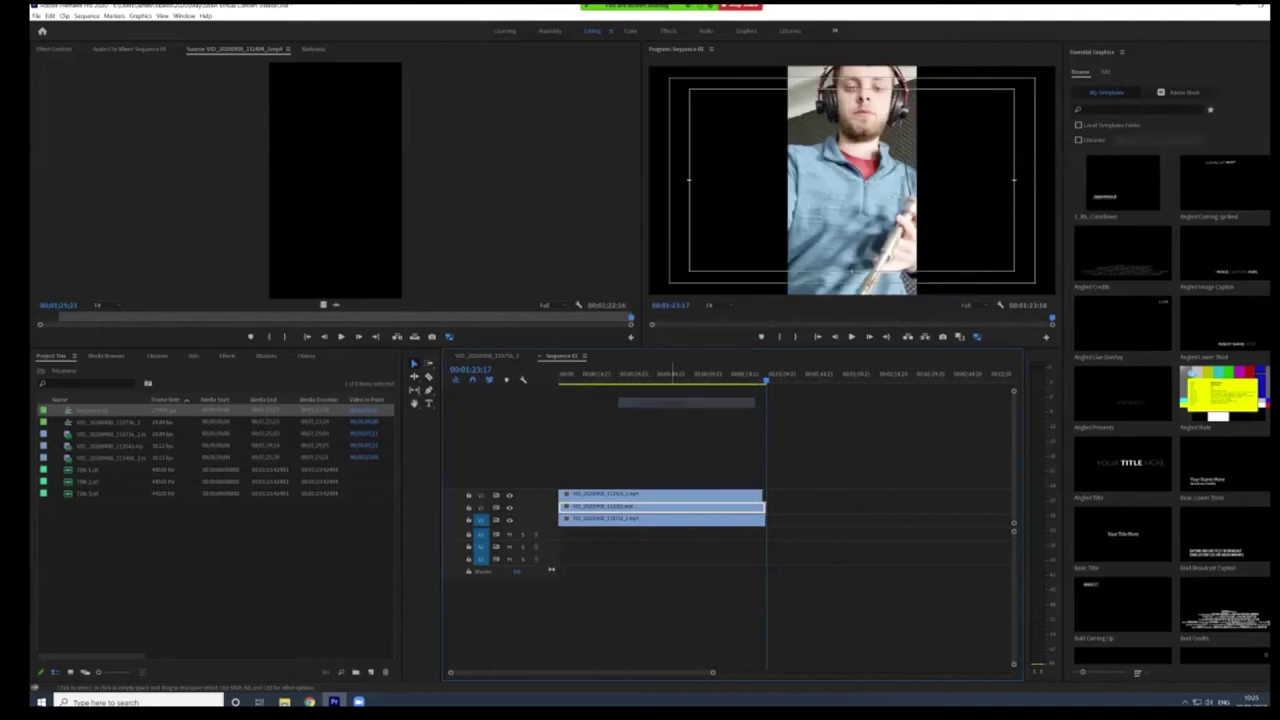
right_click(620, 508)
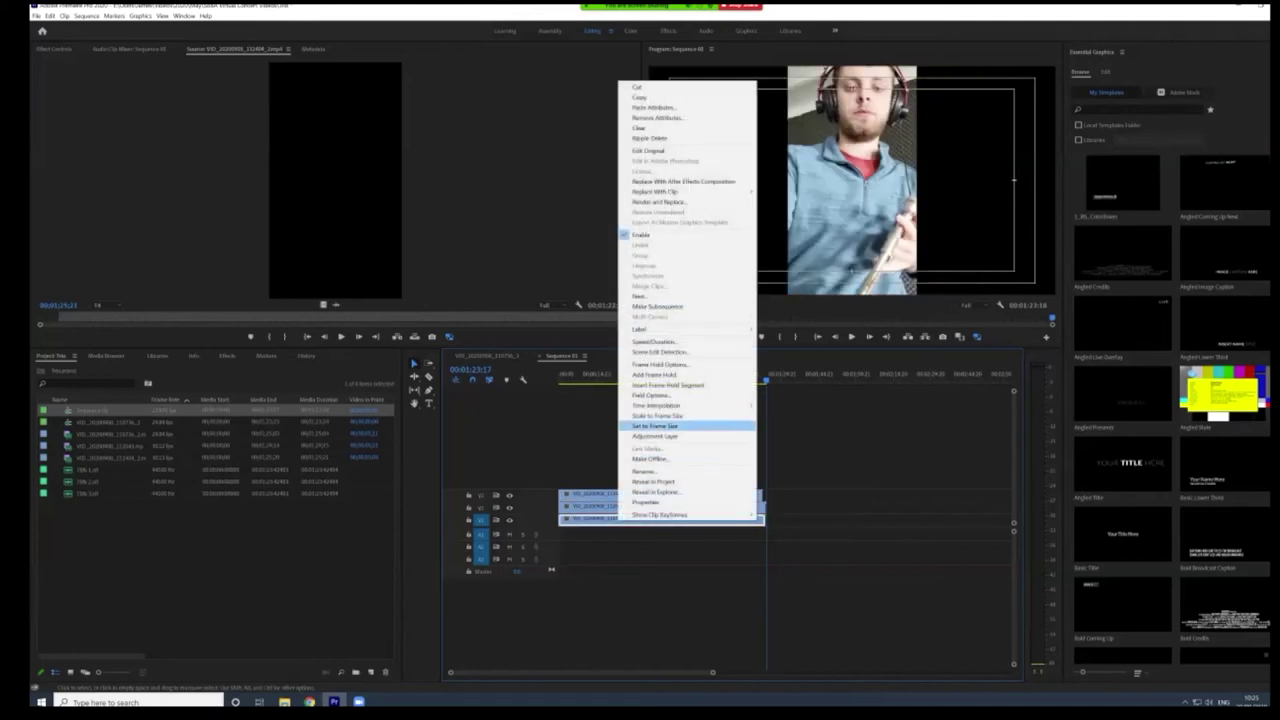
left_click(663, 415)
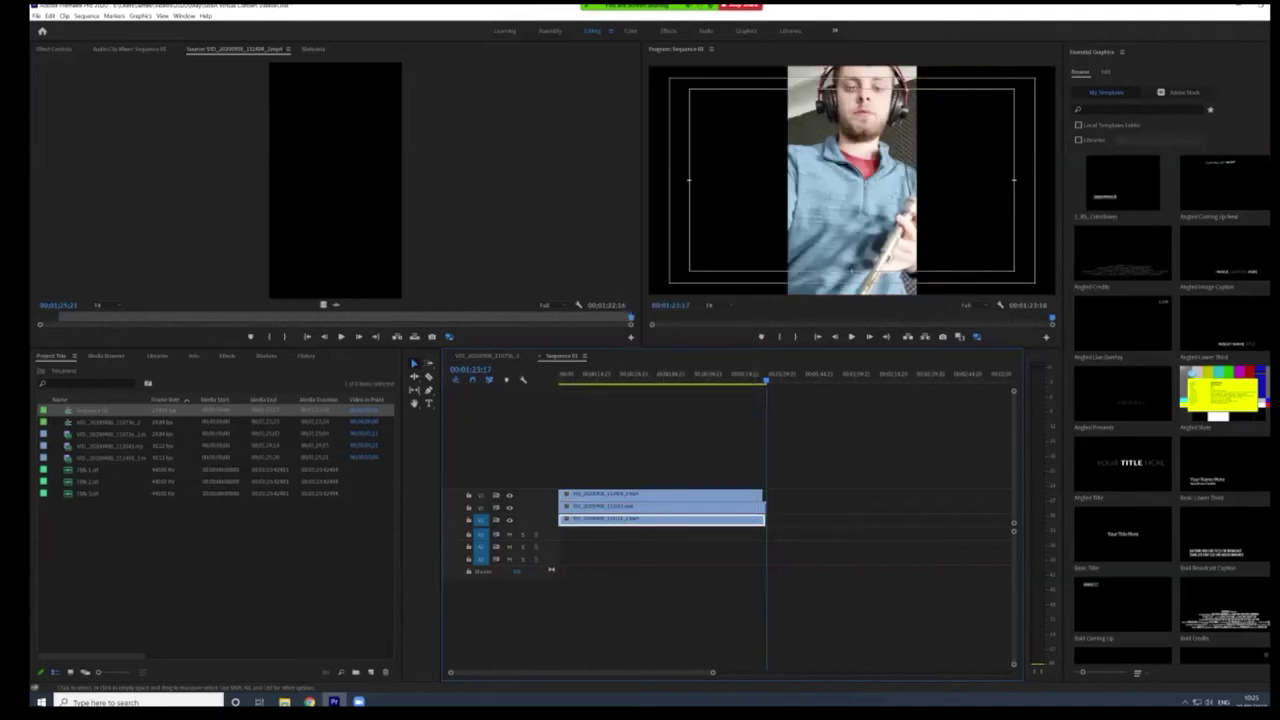
At about 16 seconds, shrink the V3 clip slightly and move it to the left of the centred clips in the frame.
left_click(618, 495)
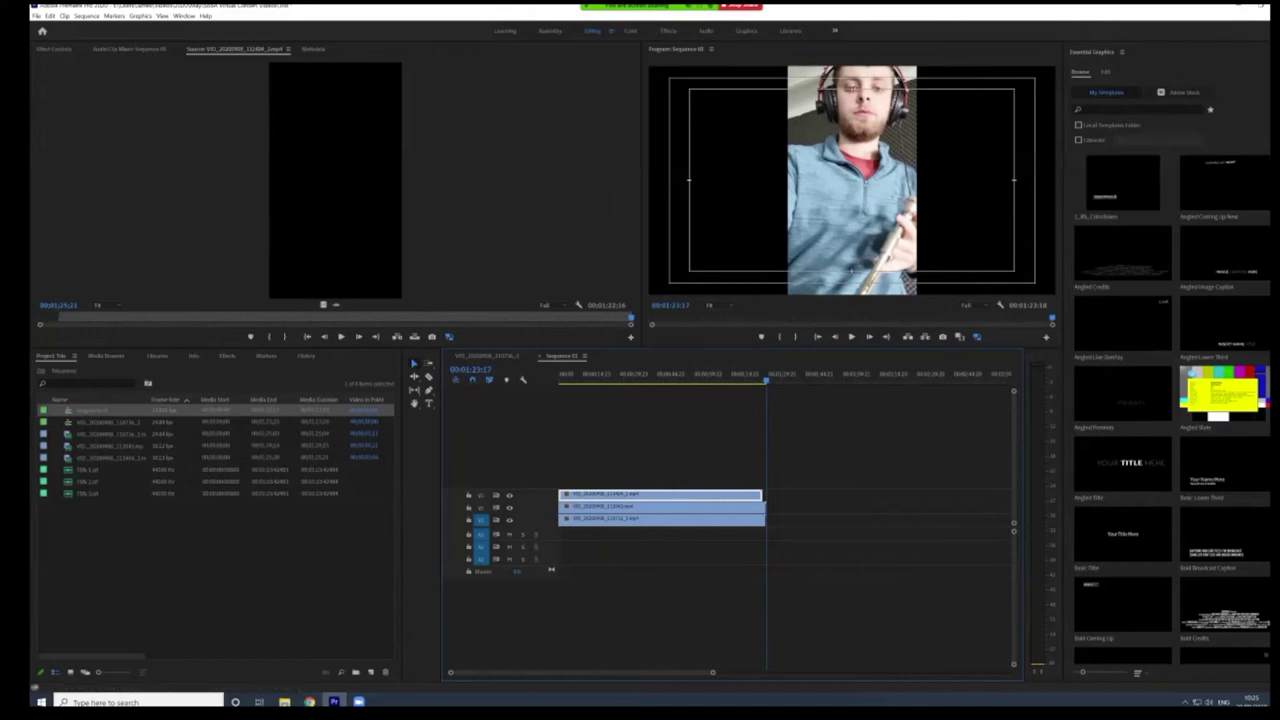
left_click(599, 377)
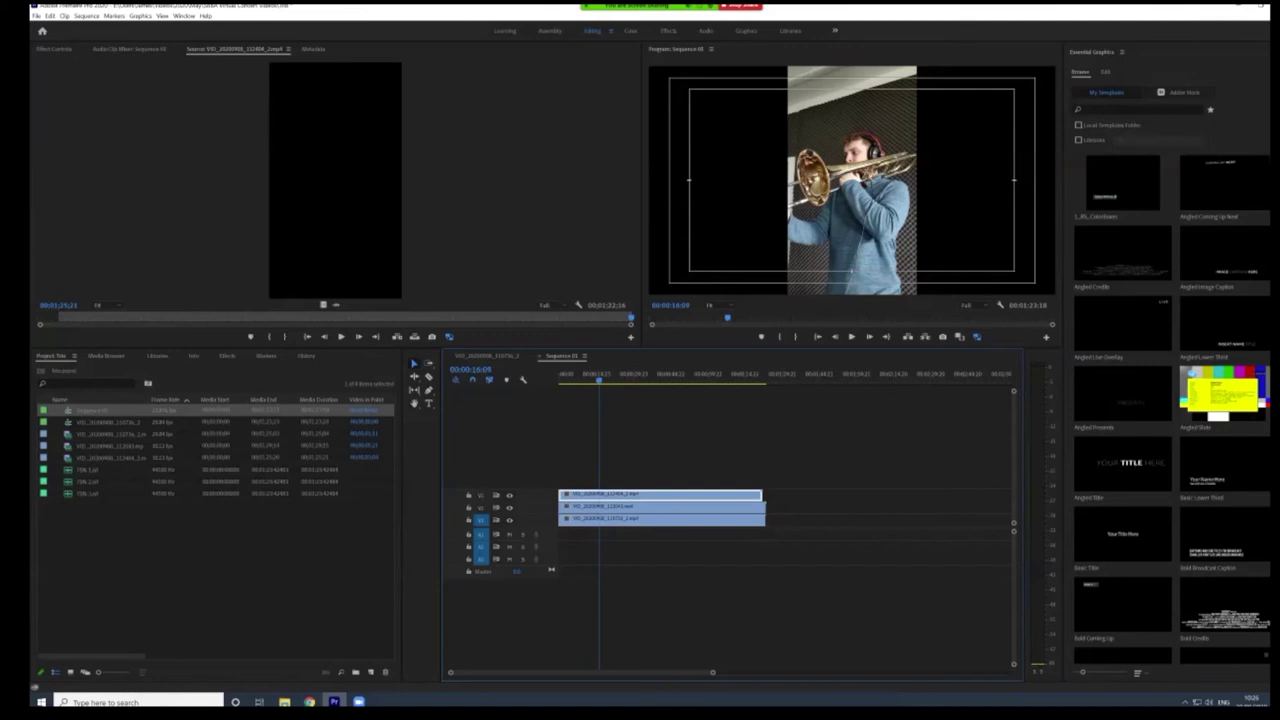
left_click(54, 49)
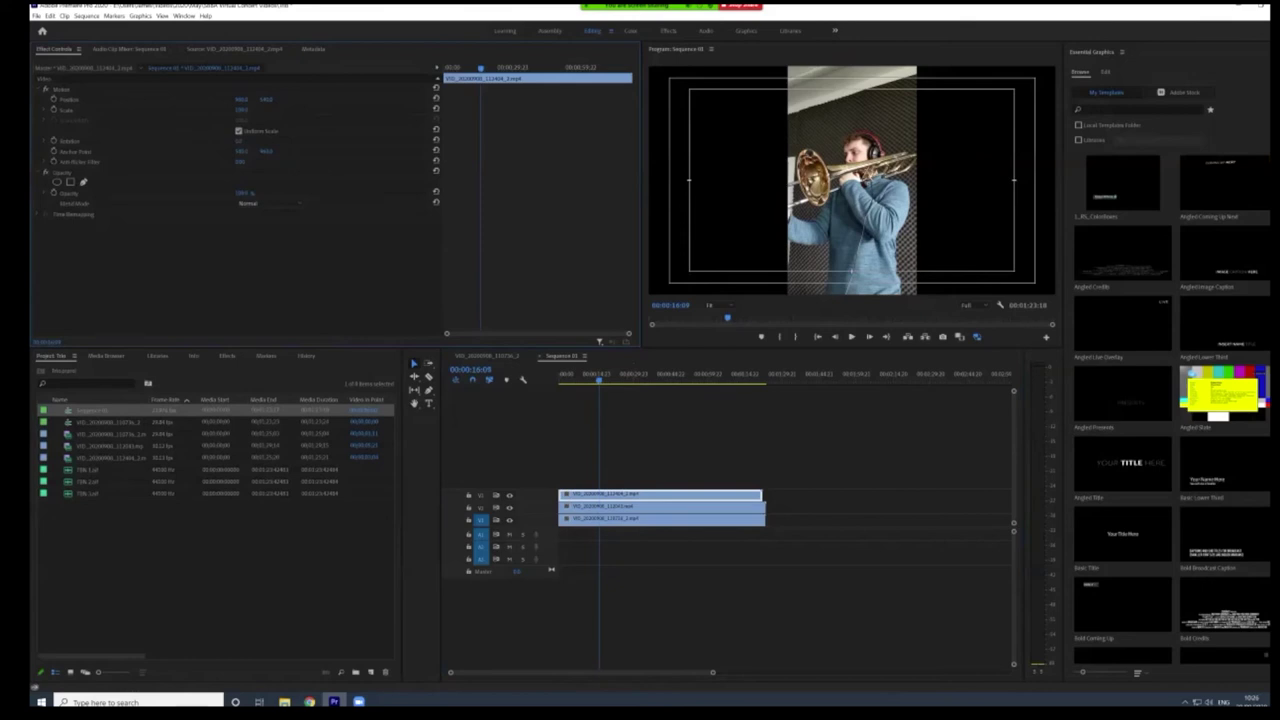
left_click(69, 100)
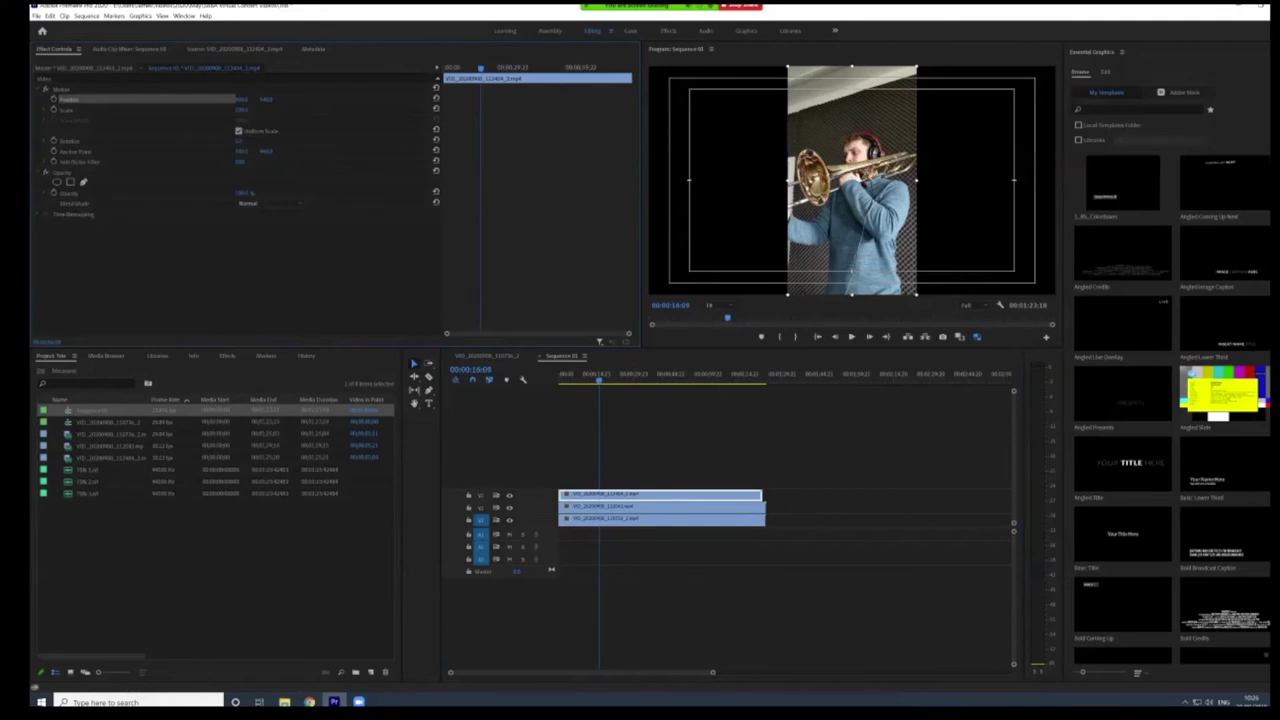
mouse_move(917, 295)
left_mouse_down()
mouse_move(890, 248)
mouse_move(911, 283)
left_mouse_up()
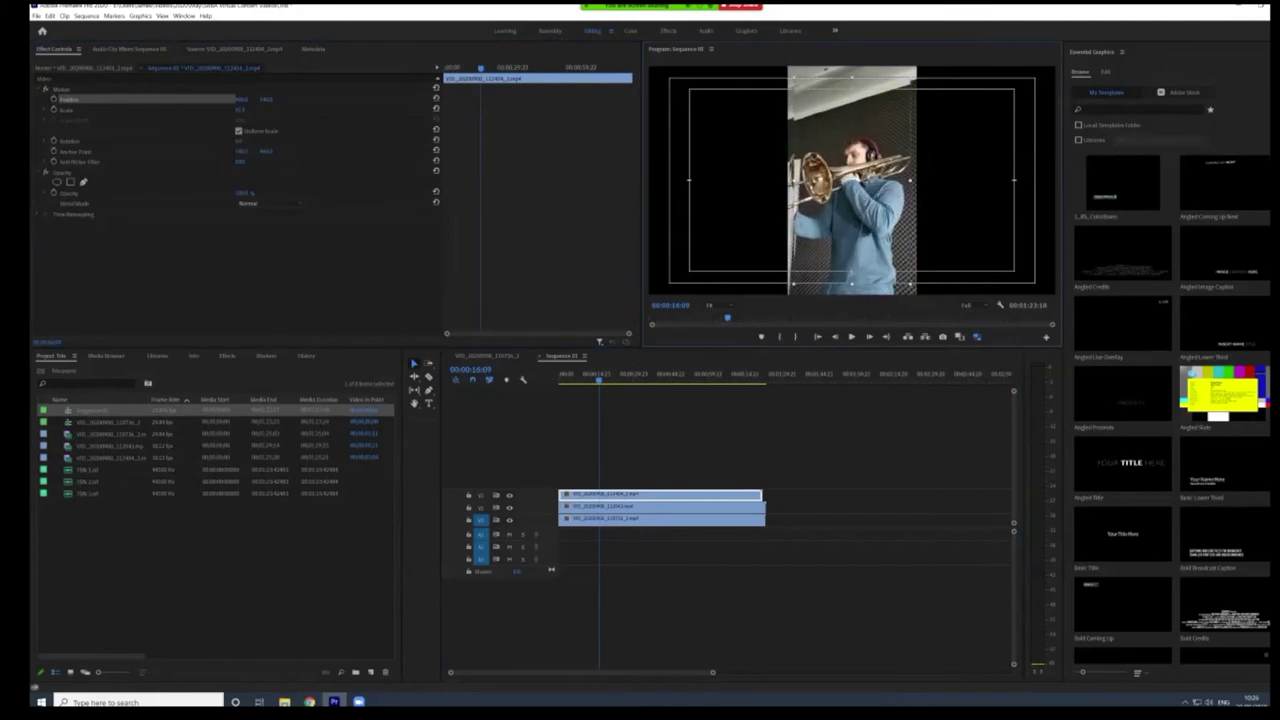
left_click_drag(860, 200, 743, 199)
left_click_drag(215, 99, 203, 99)
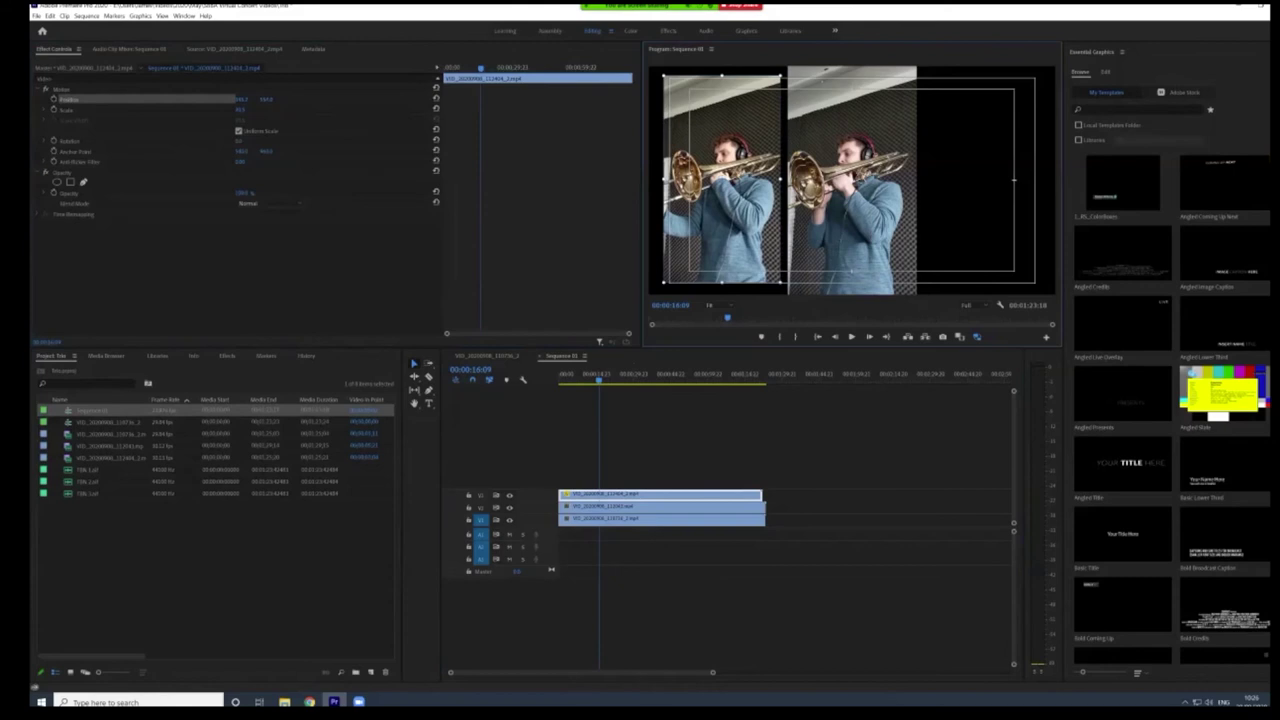
Reset the V3 clip's scale and nudge it against the left edge of the video frame.
left_click(436, 109)
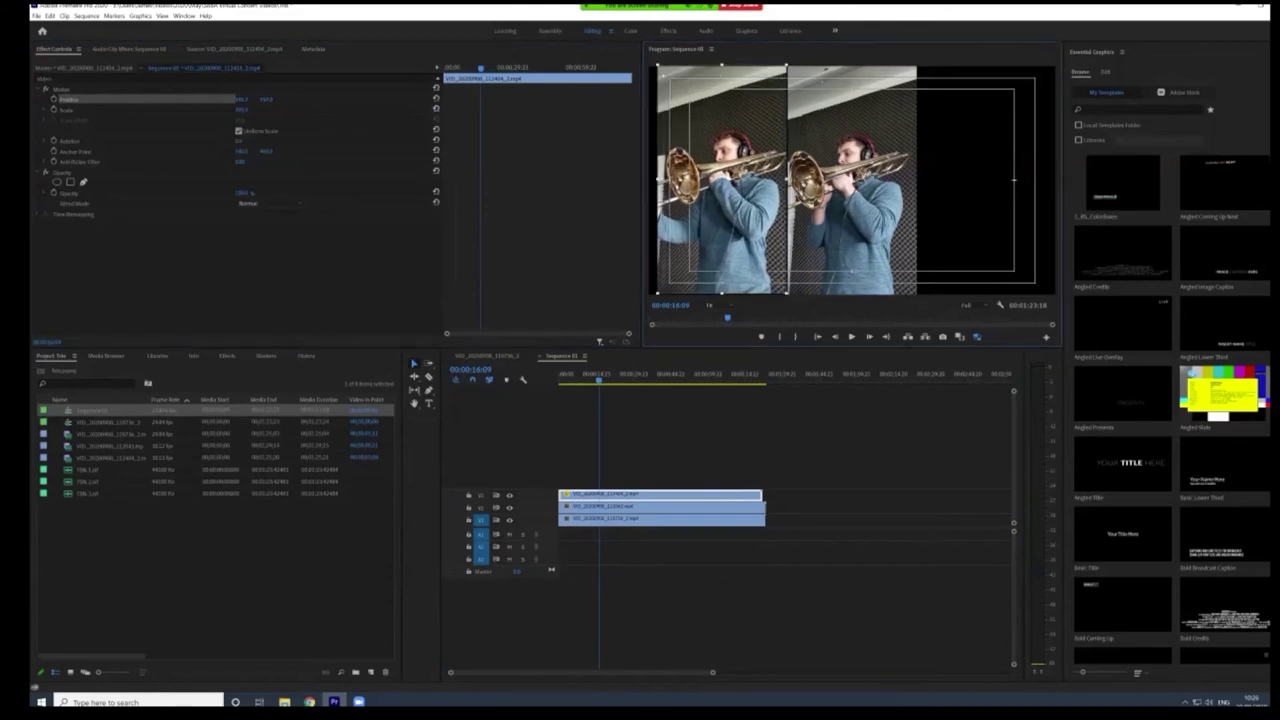
left_click_drag(722, 180, 717, 180)
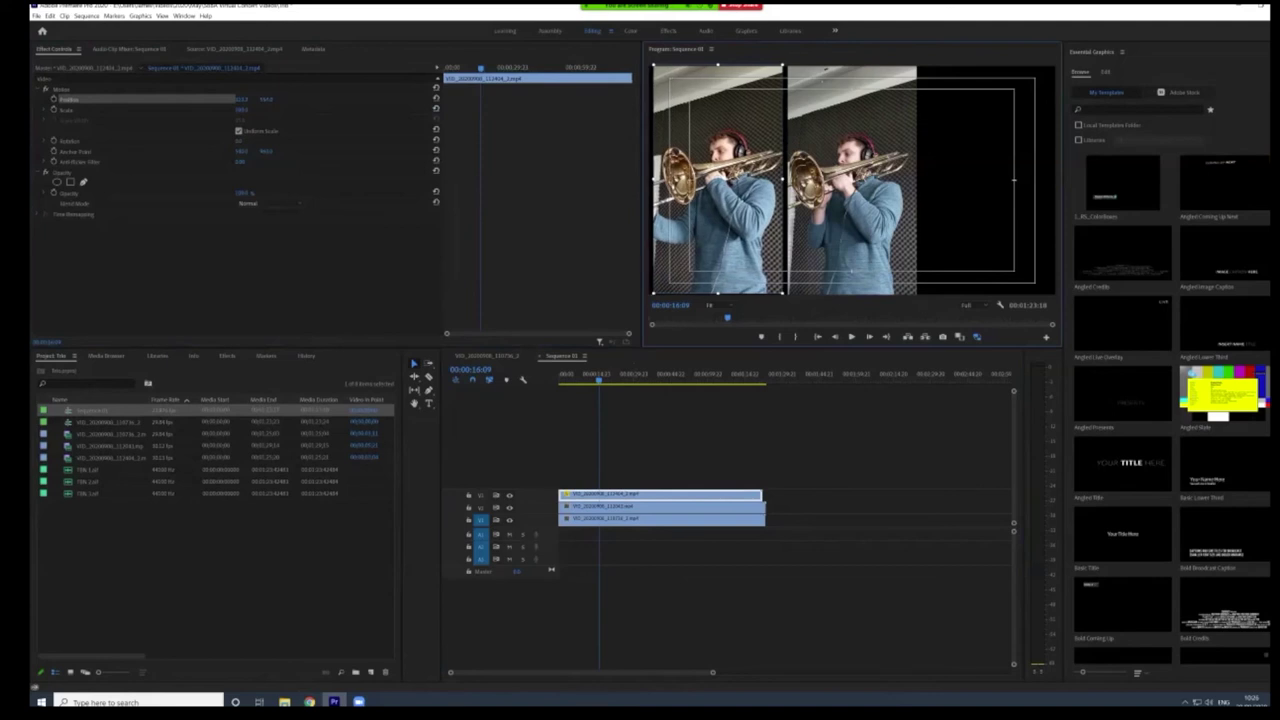
left_click_drag(718, 179, 718, 181)
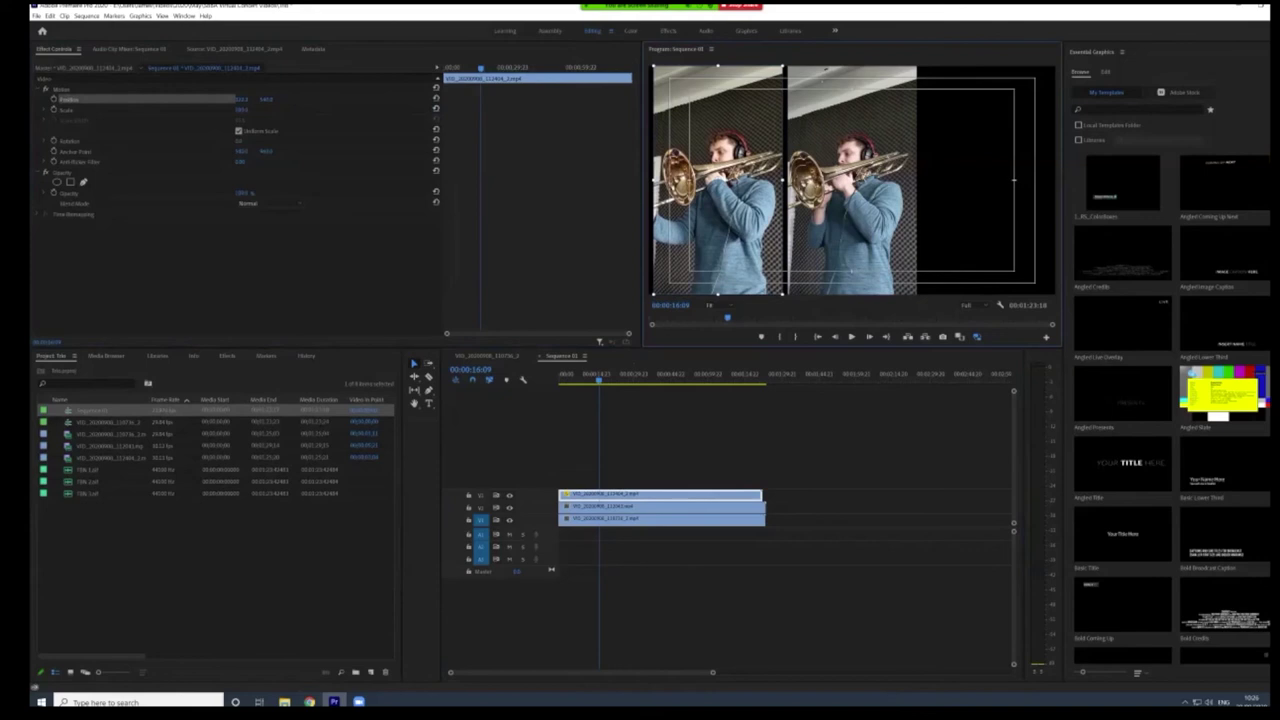
Check the horizontal and vertical Position values of the V3 clip.
left_click(242, 99)
key("Tab")
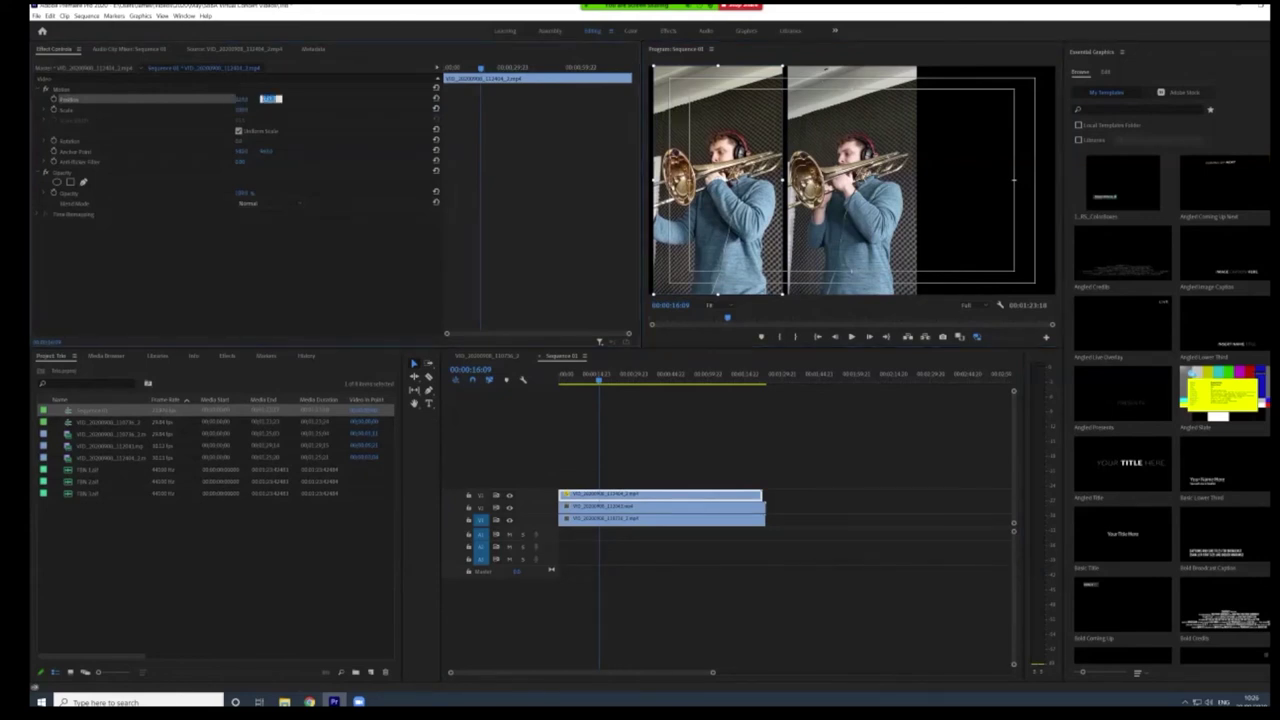
key("Tab")
left_click(243, 99)
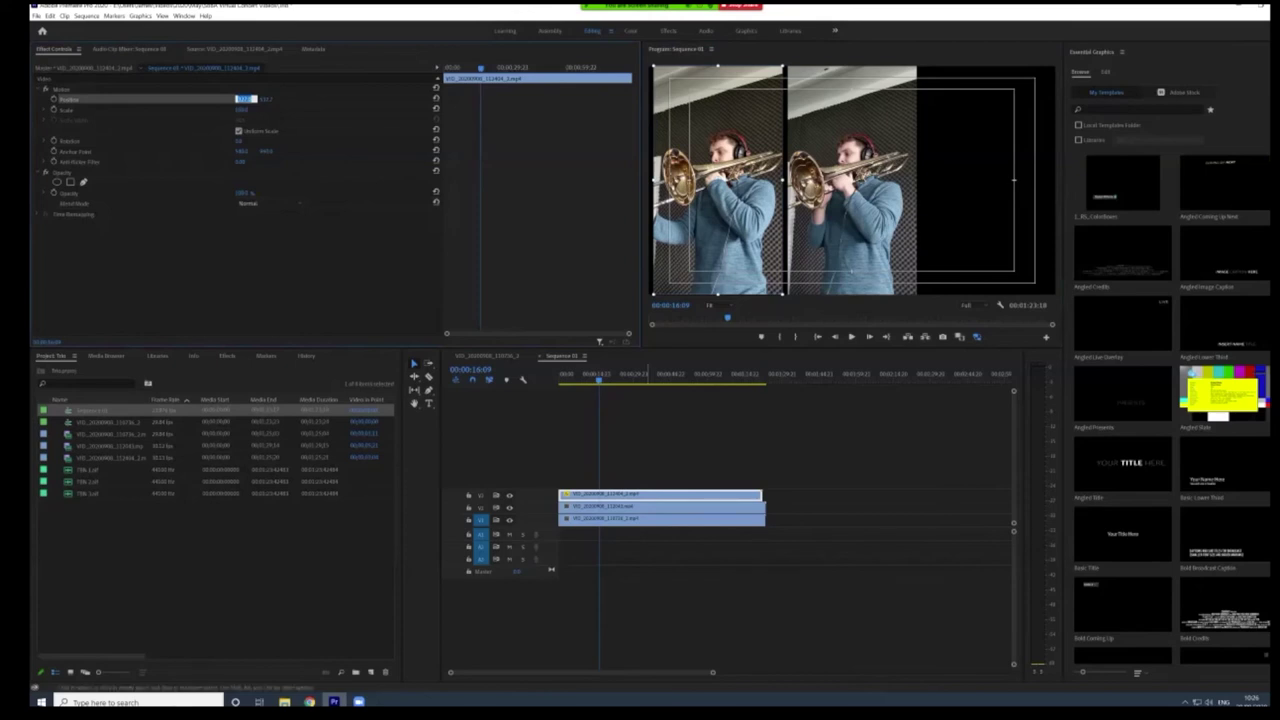
Move the V2 clip to the right third of the frame so that all three players stand side by side.
left_click(645, 507)
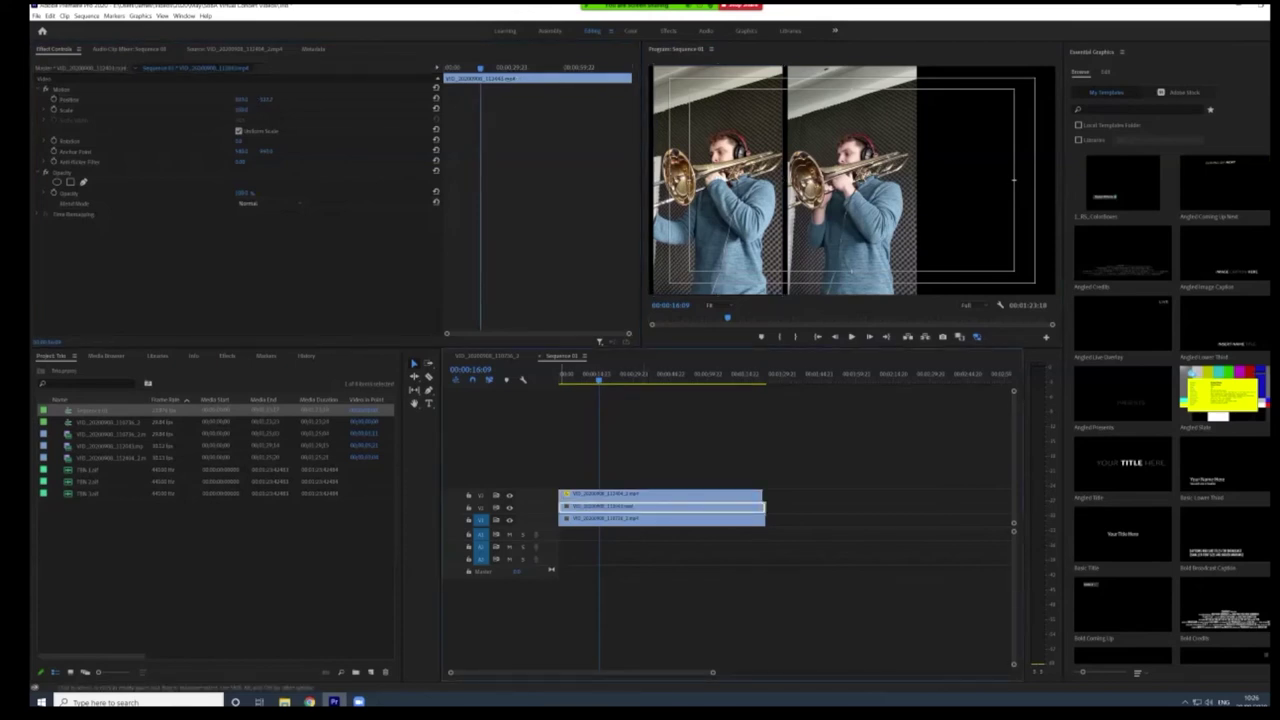
left_click(242, 99)
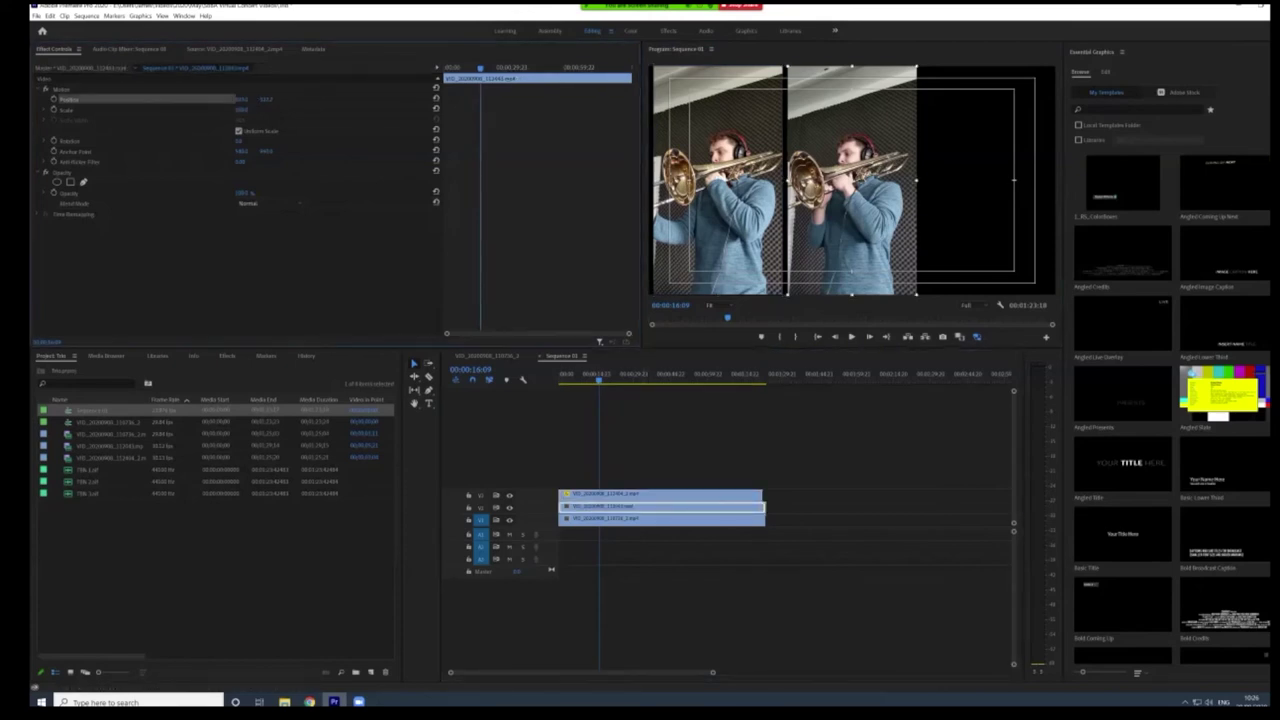
left_click_drag(852, 200, 988, 200)
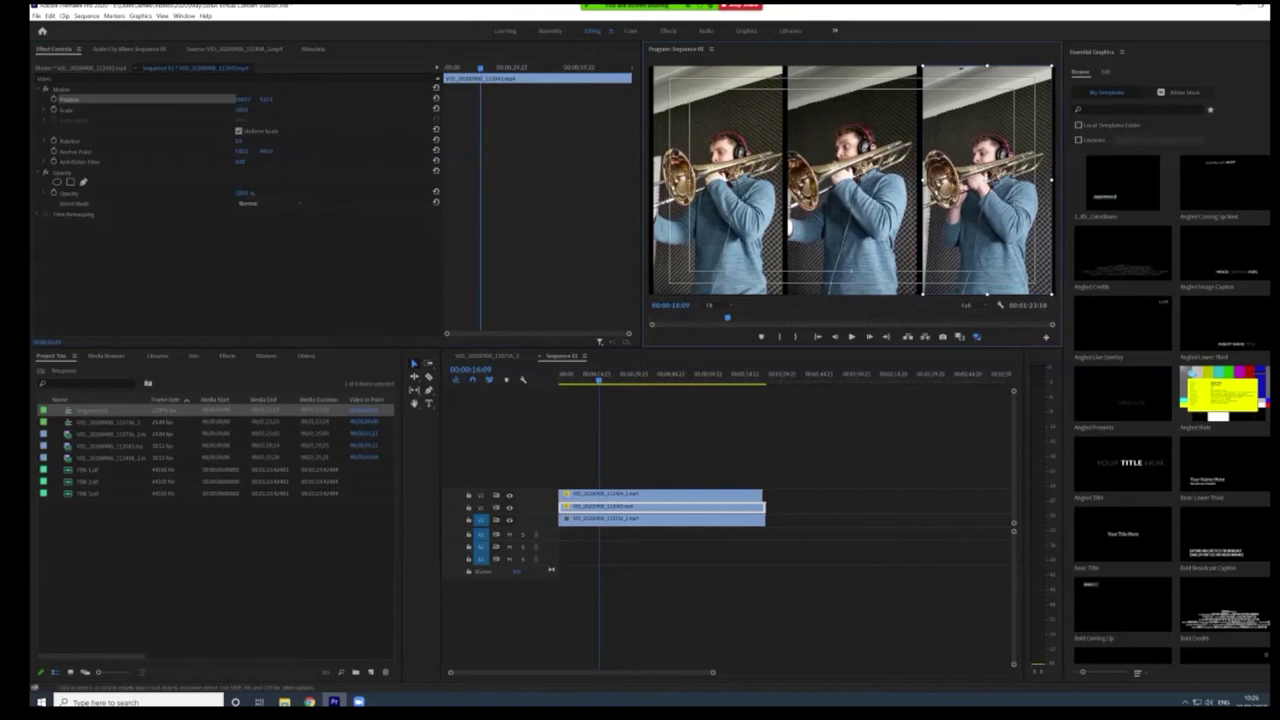
Review the three-player layout by playing the sequence from the start and scrubbing to about 45 seconds.
key("Home")
key("space")
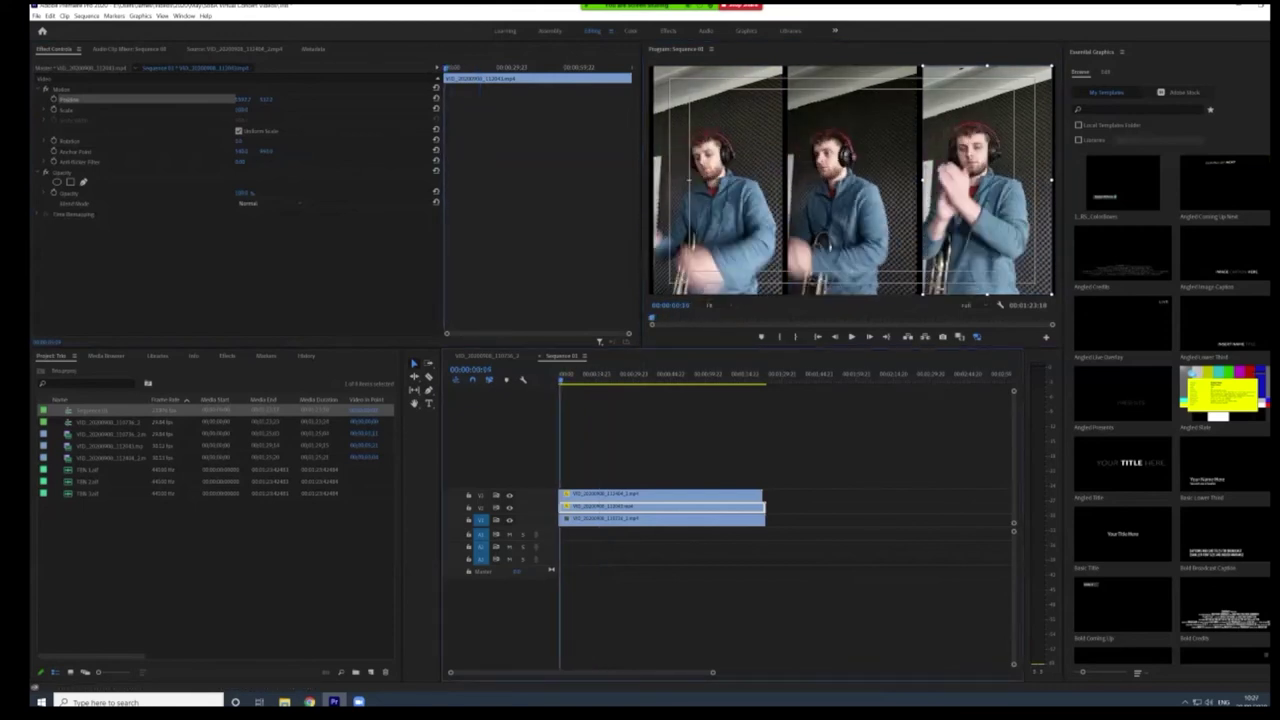
left_click_drag(561, 378, 637, 378)
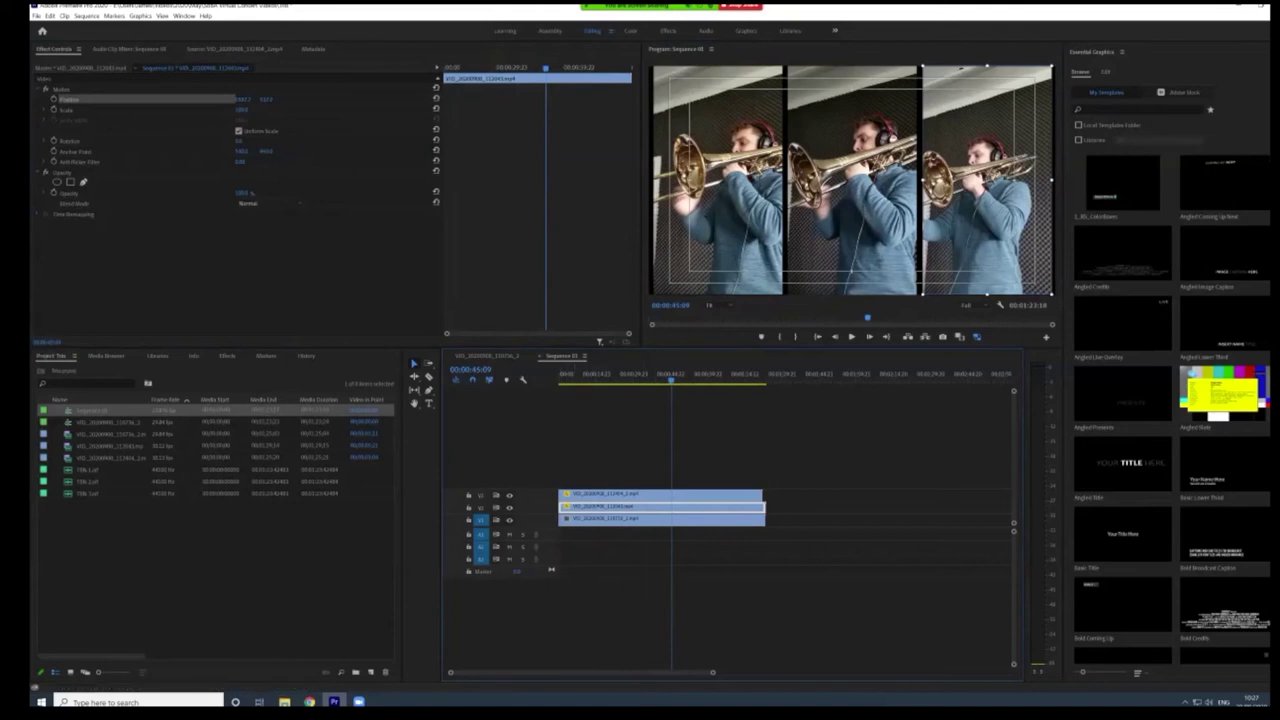
Mark an In point at the clap in the TBN 1 audio file and place it on track A1 at the sequence start.
double_click(86, 470)
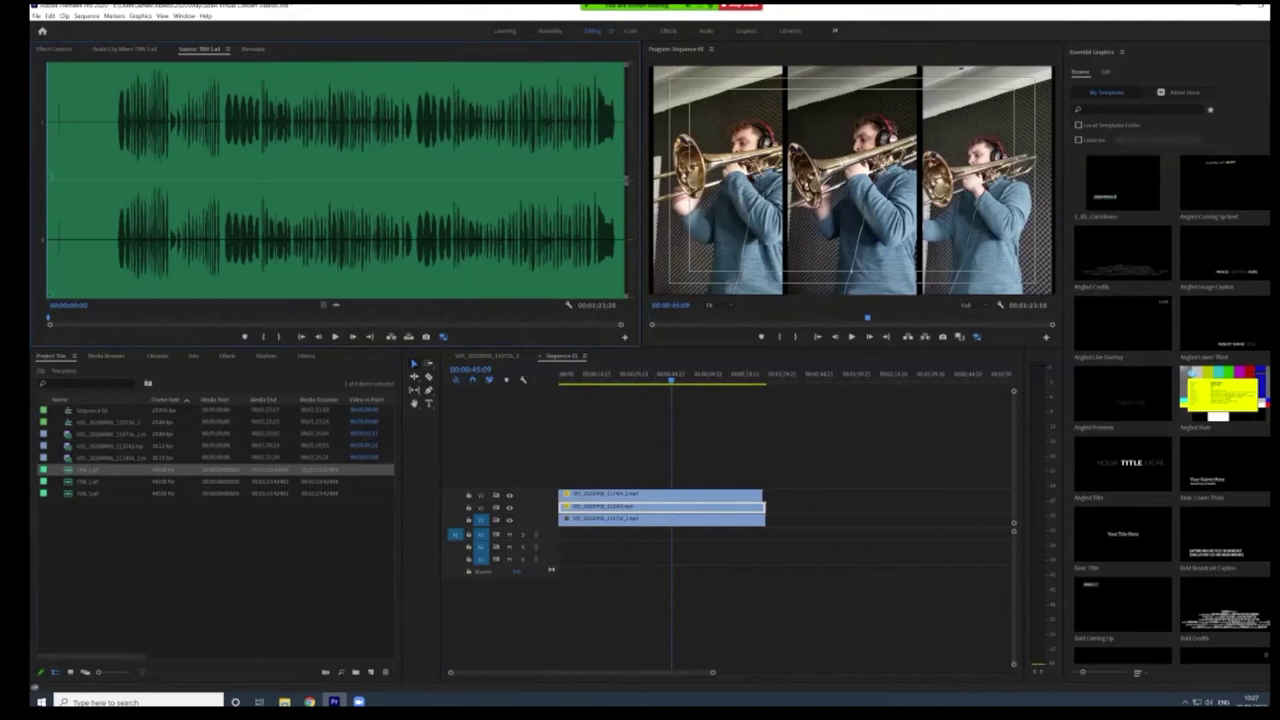
mouse_move(48, 318)
left_mouse_down()
mouse_move(261, 318)
mouse_move(56, 318)
left_mouse_up()
key("equal")
key("equal")
key("equal")
key("equal")
key("equal")
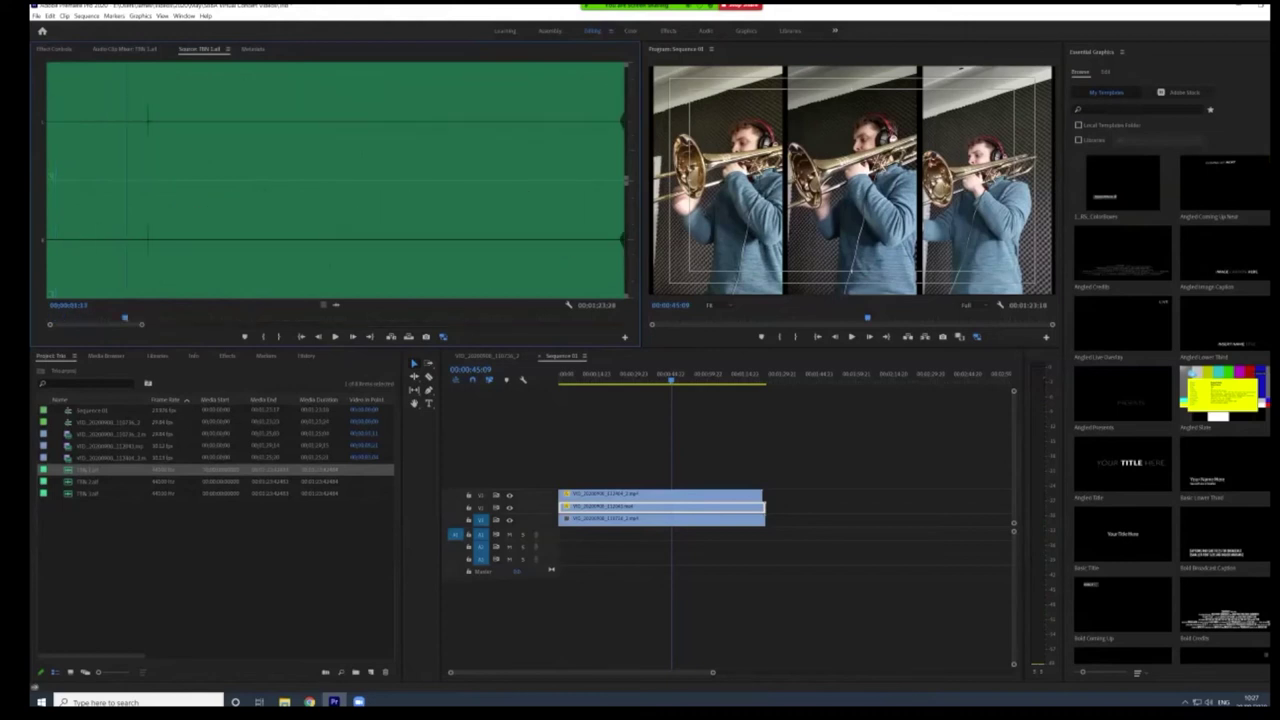
key("equal")
key("Right")
key("Right")
key("Right")
key("Right")
key("Right")
key("Right")
key("Right")
key("Right")
key("Right")
key("Right")
key("Right")
key("Right")
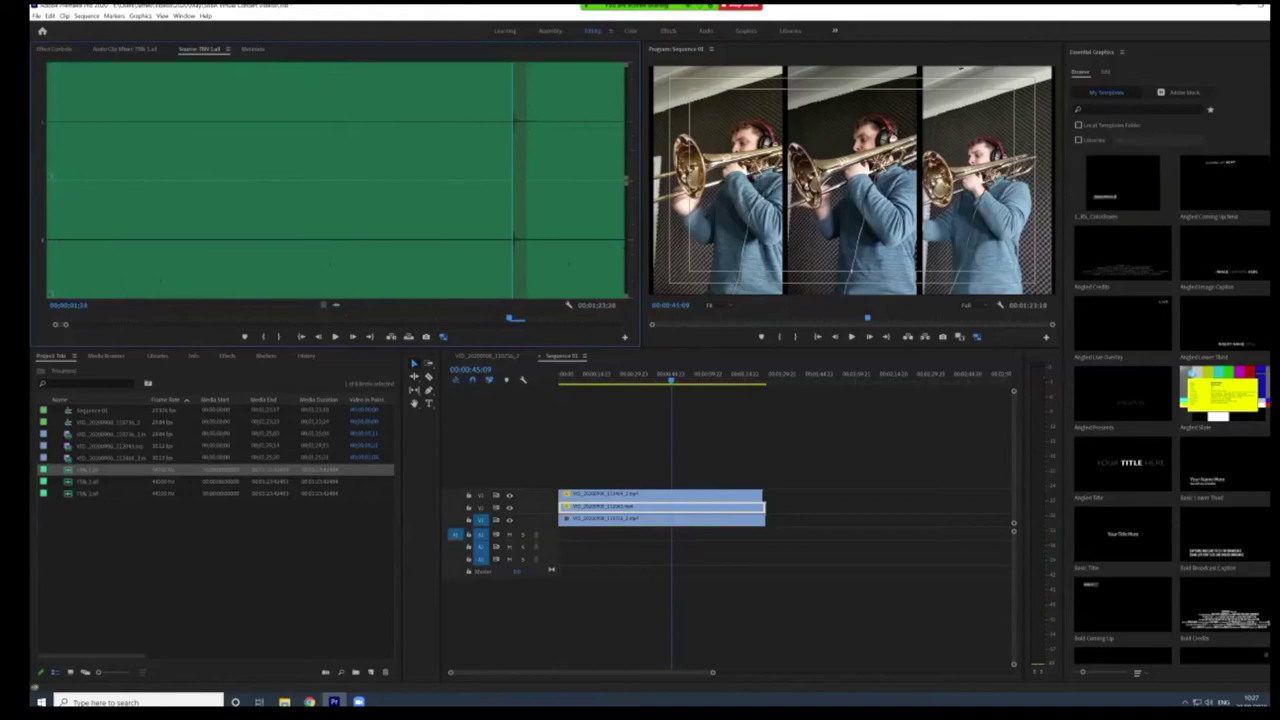
key("Left")
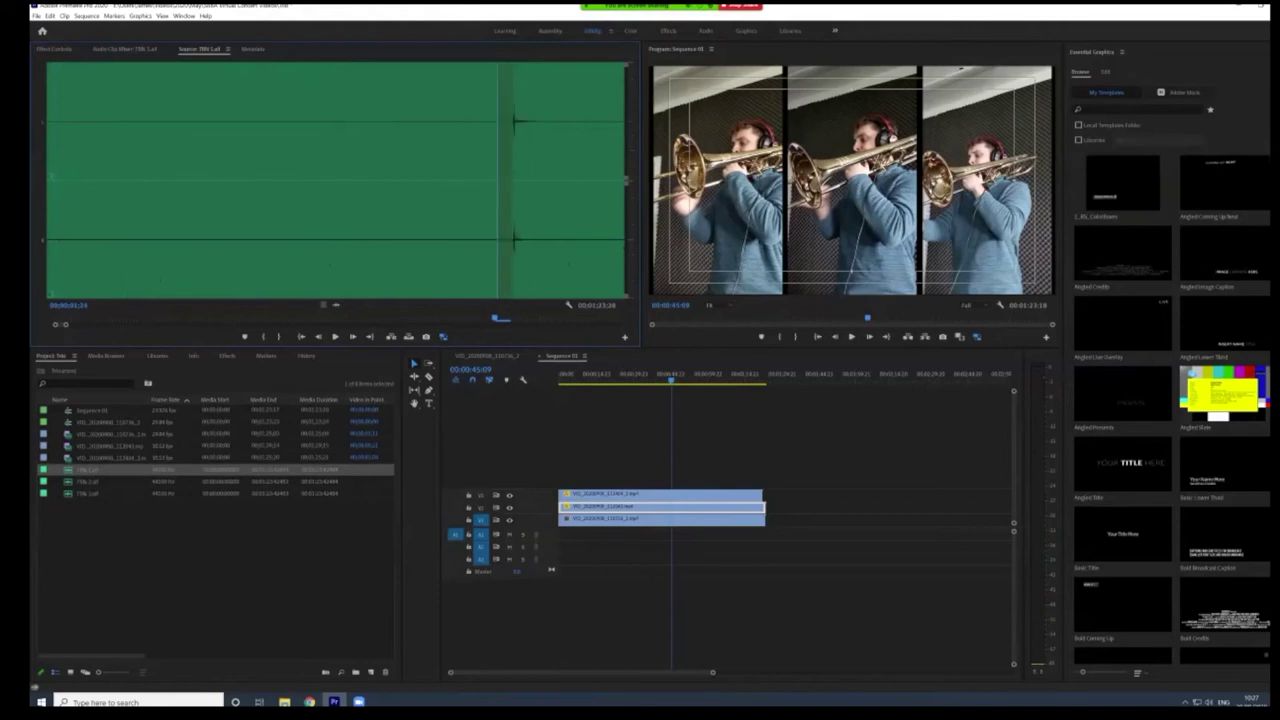
key("Right")
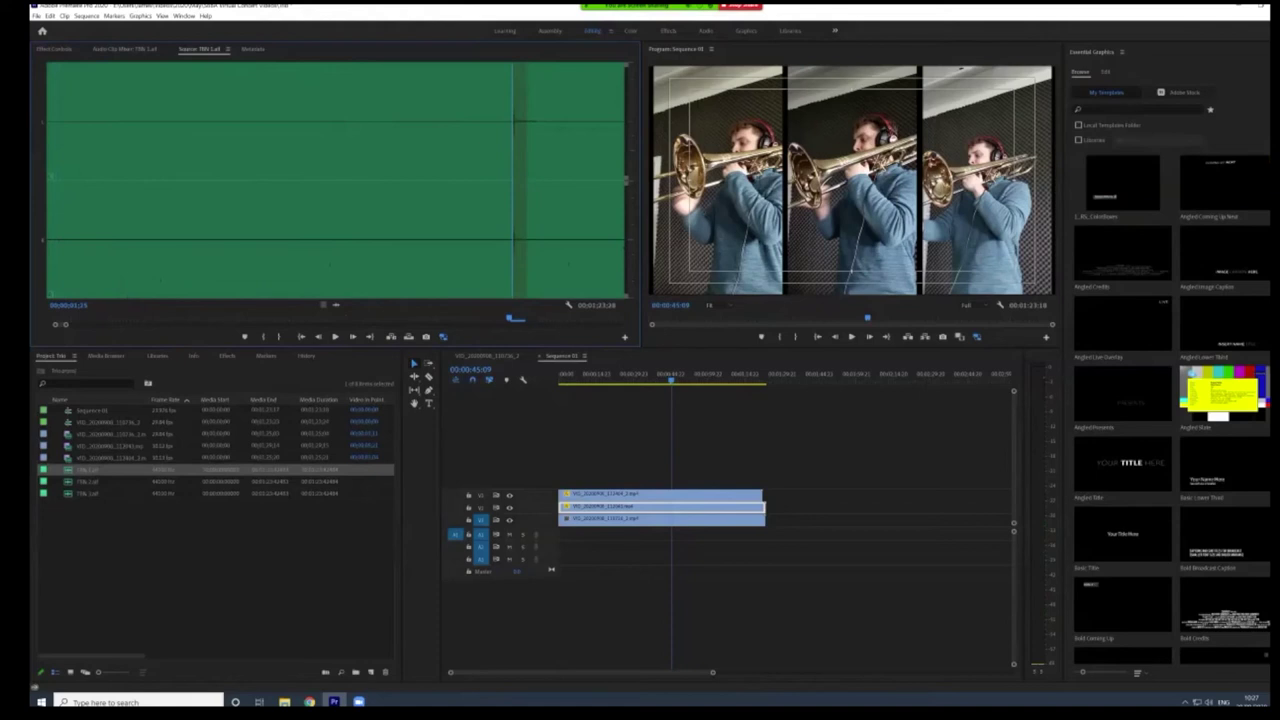
key("i")
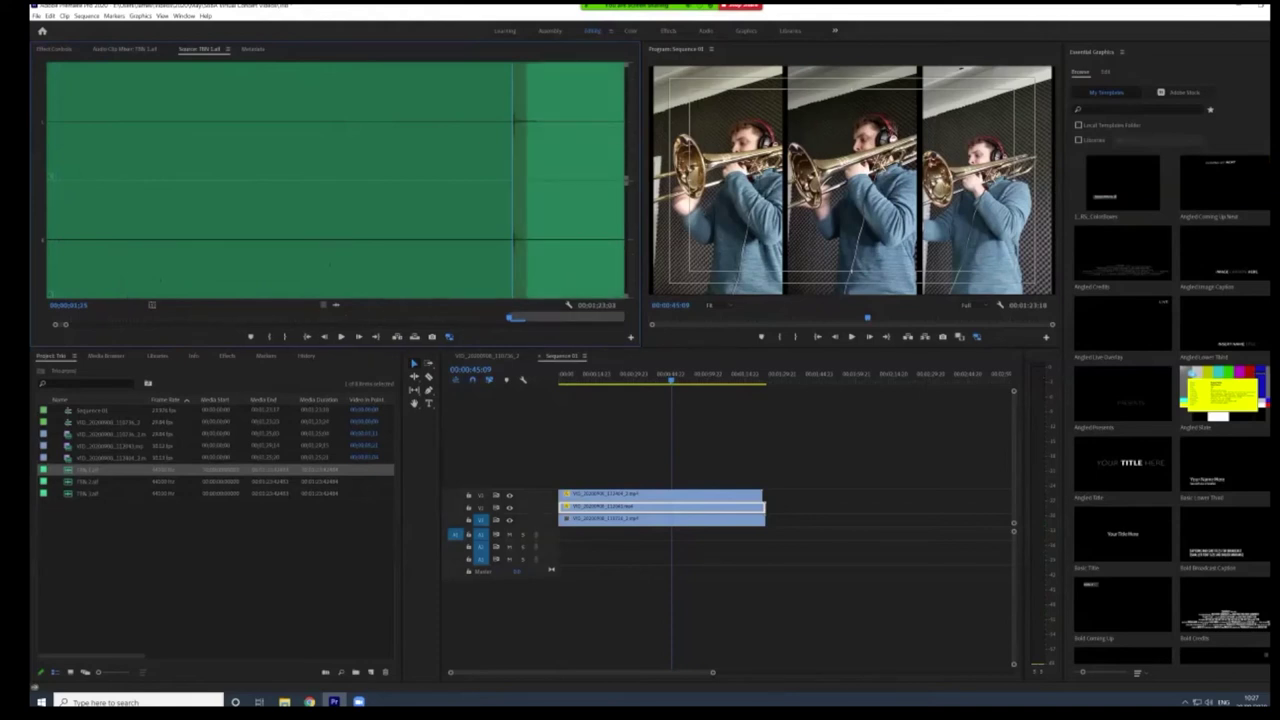
left_click_drag(336, 305, 561, 536)
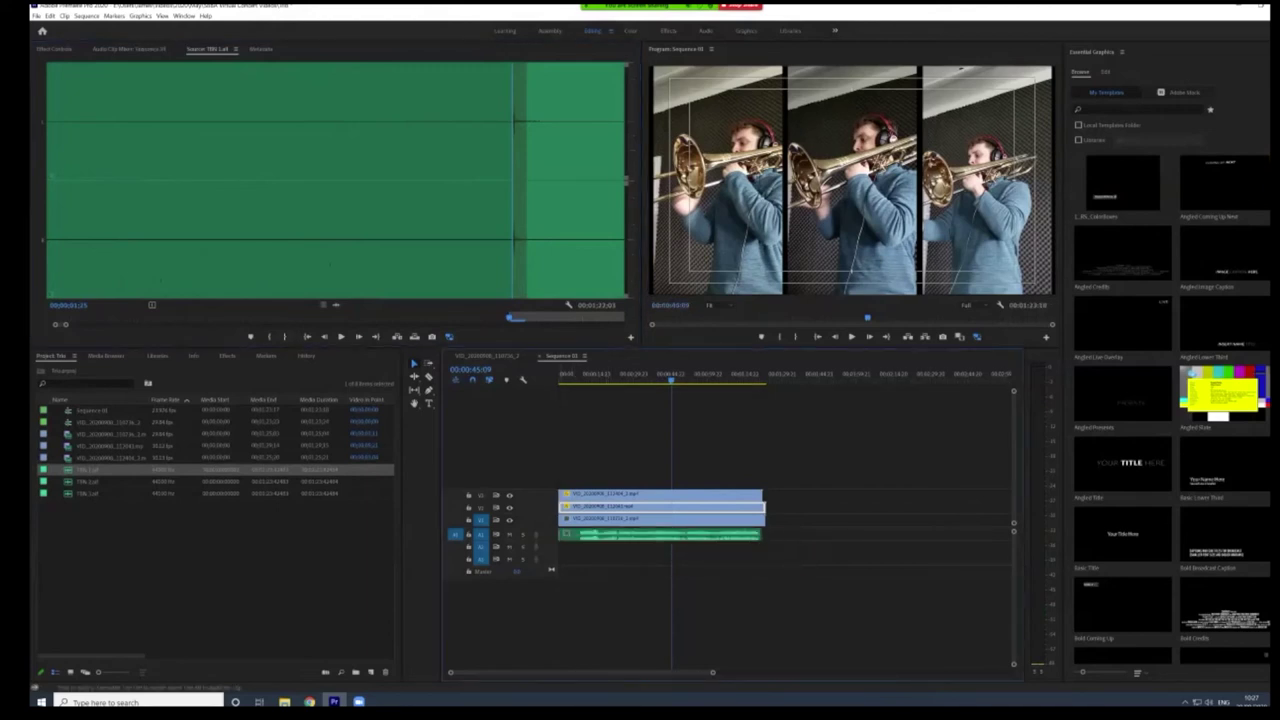
Mark an In point at the clap in the TBN 2 audio file and place it on track A2 at the sequence start.
double_click(70, 482)
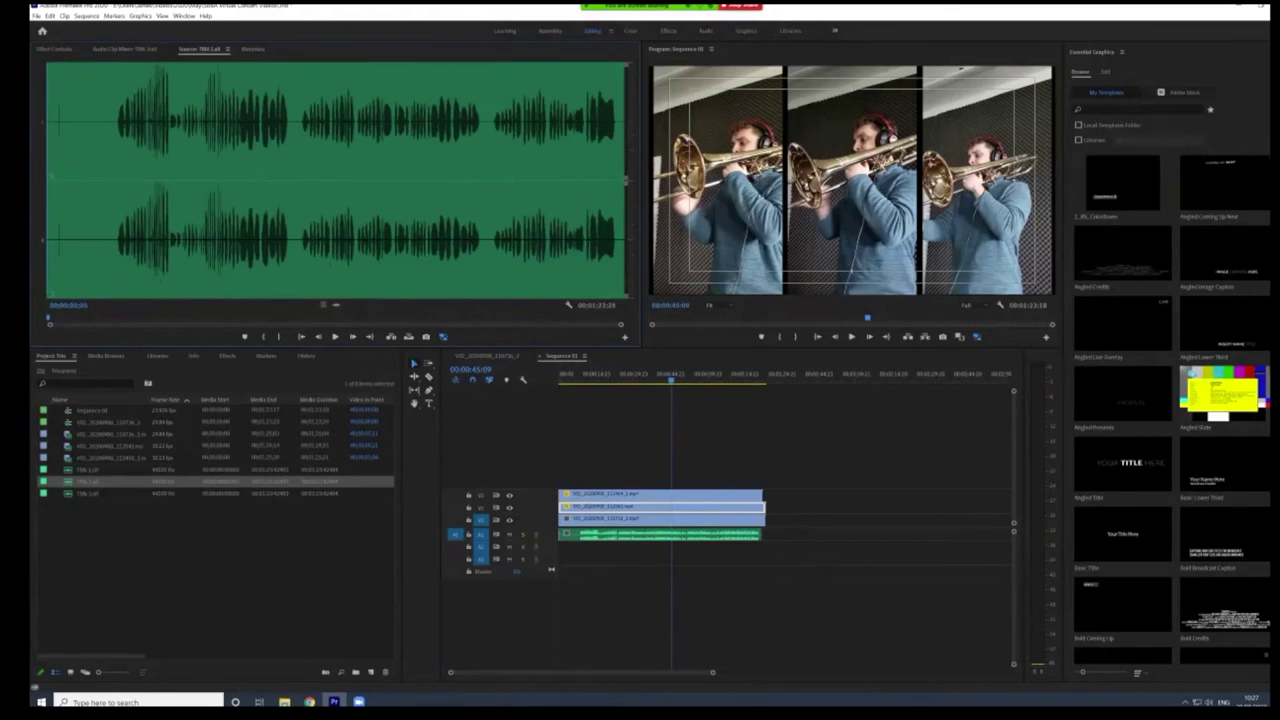
left_click(57, 317)
key("equal")
key("equal")
key("equal")
key("equal")
key("equal")
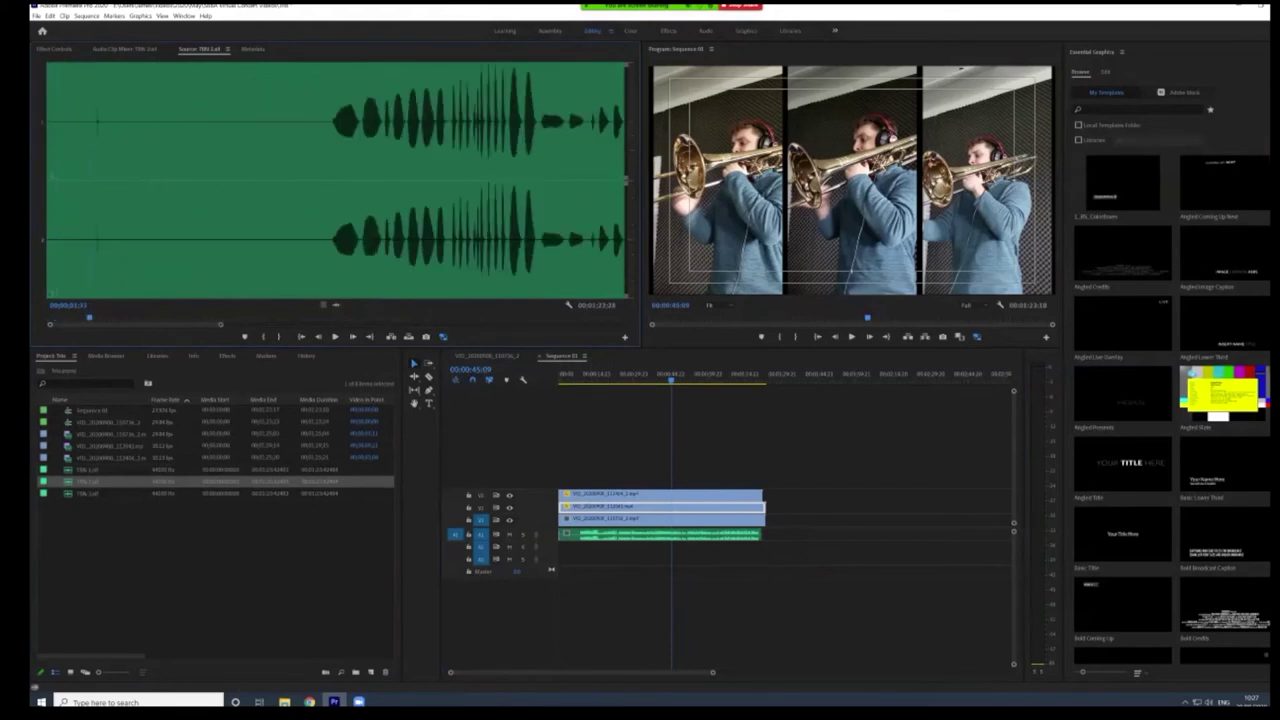
key("Right")
key("Right")
key("Right")
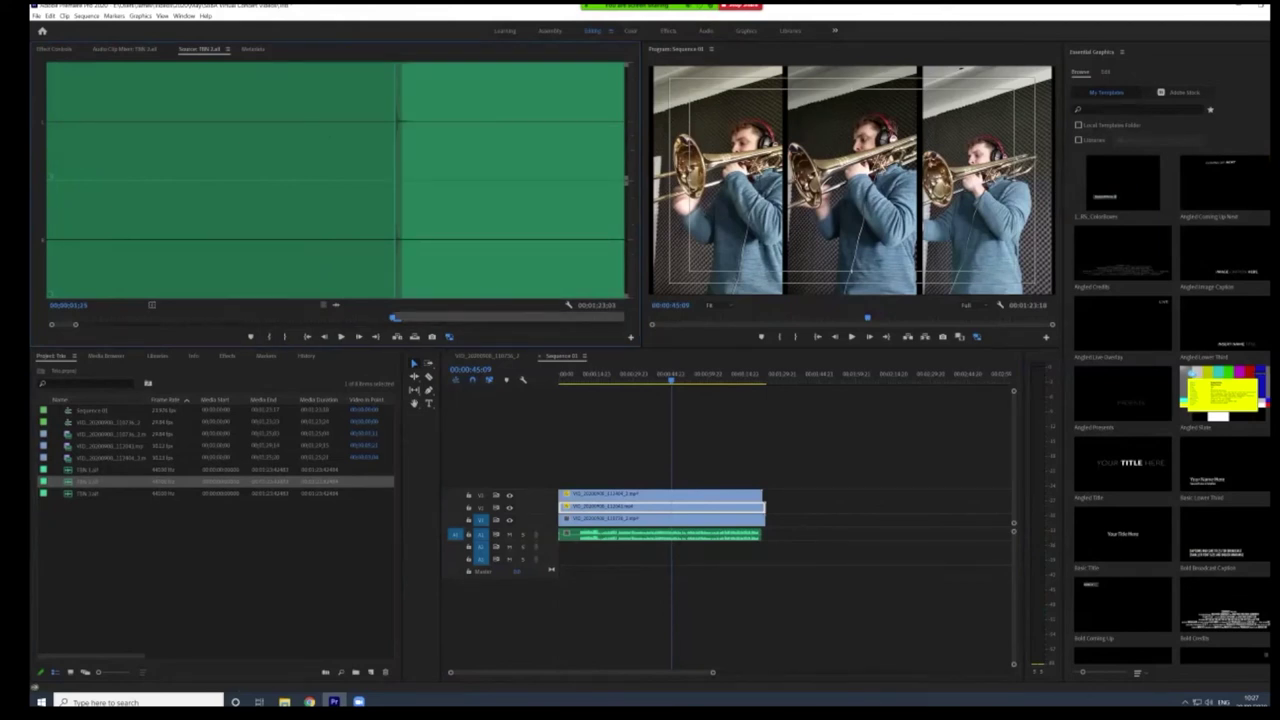
left_click_drag(336, 305, 563, 546)
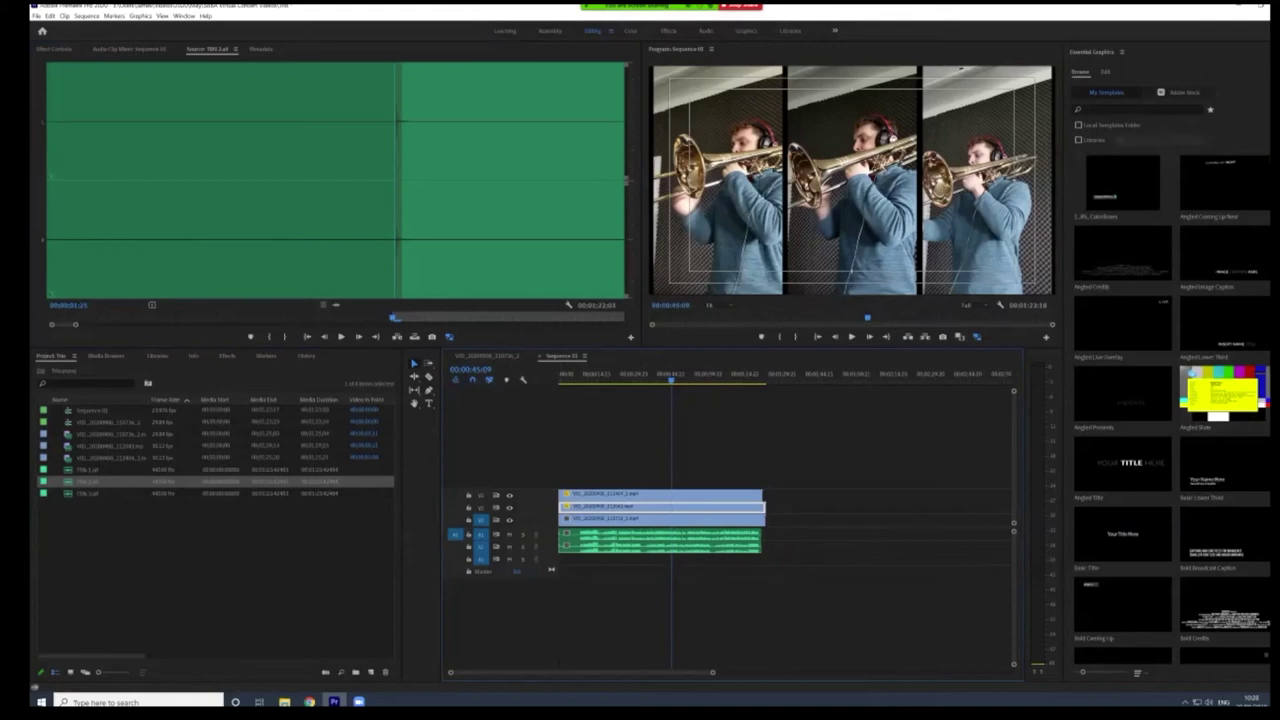
Mark an In point at the clap in the TBN 3 audio file and place it on track A3 at the sequence start.
double_click(70, 493)
key("space")
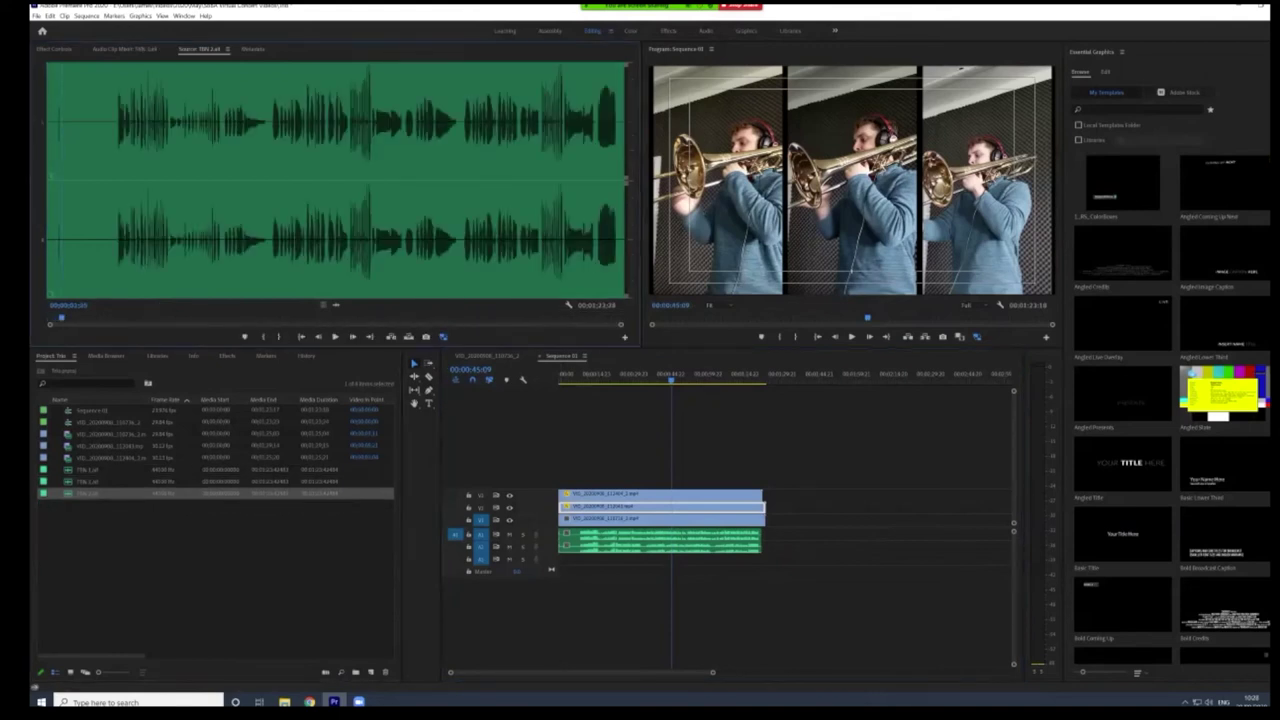
key("equal")
key("equal")
key("equal")
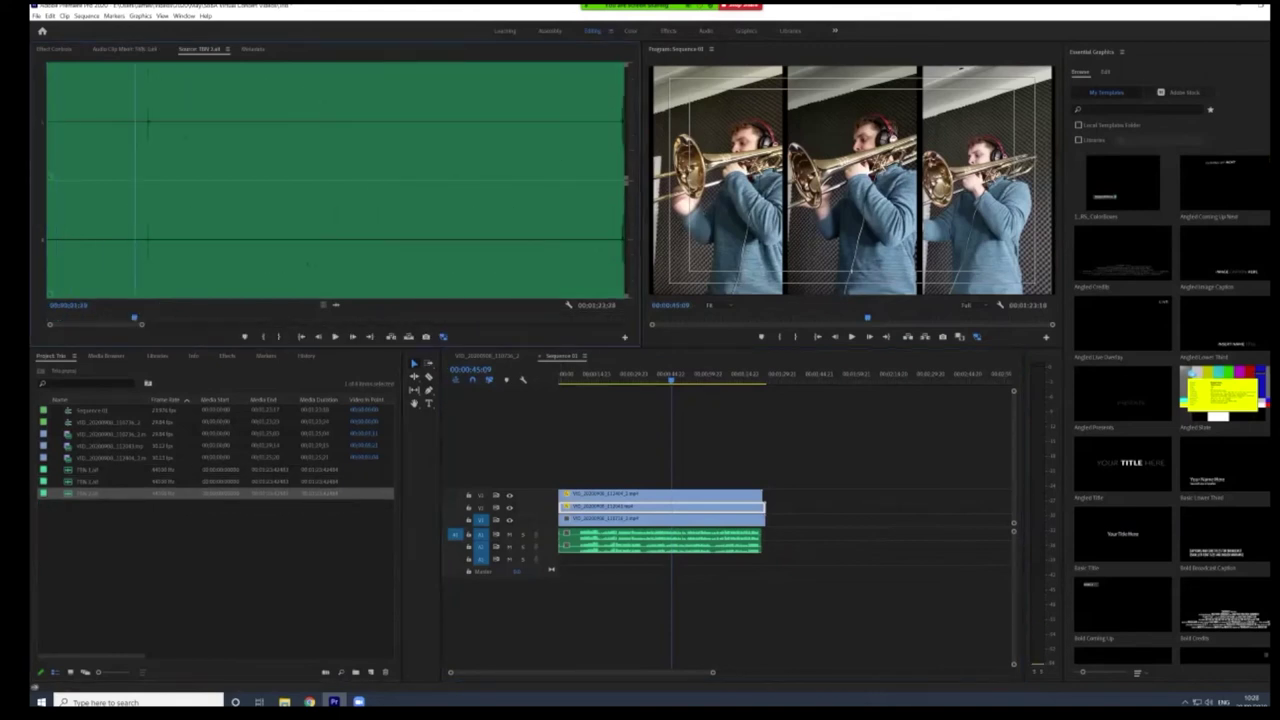
key("Right")
key("Right")
key("Right")
key("equal")
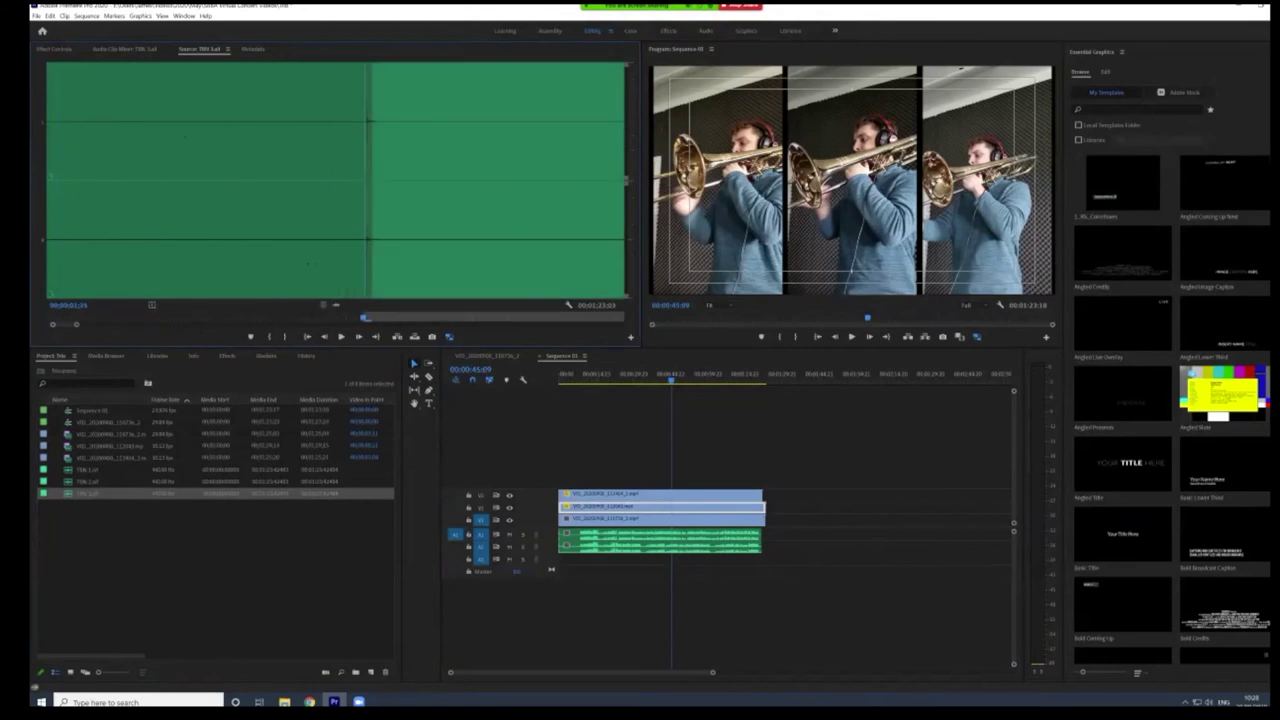
left_click_drag(336, 305, 563, 560)
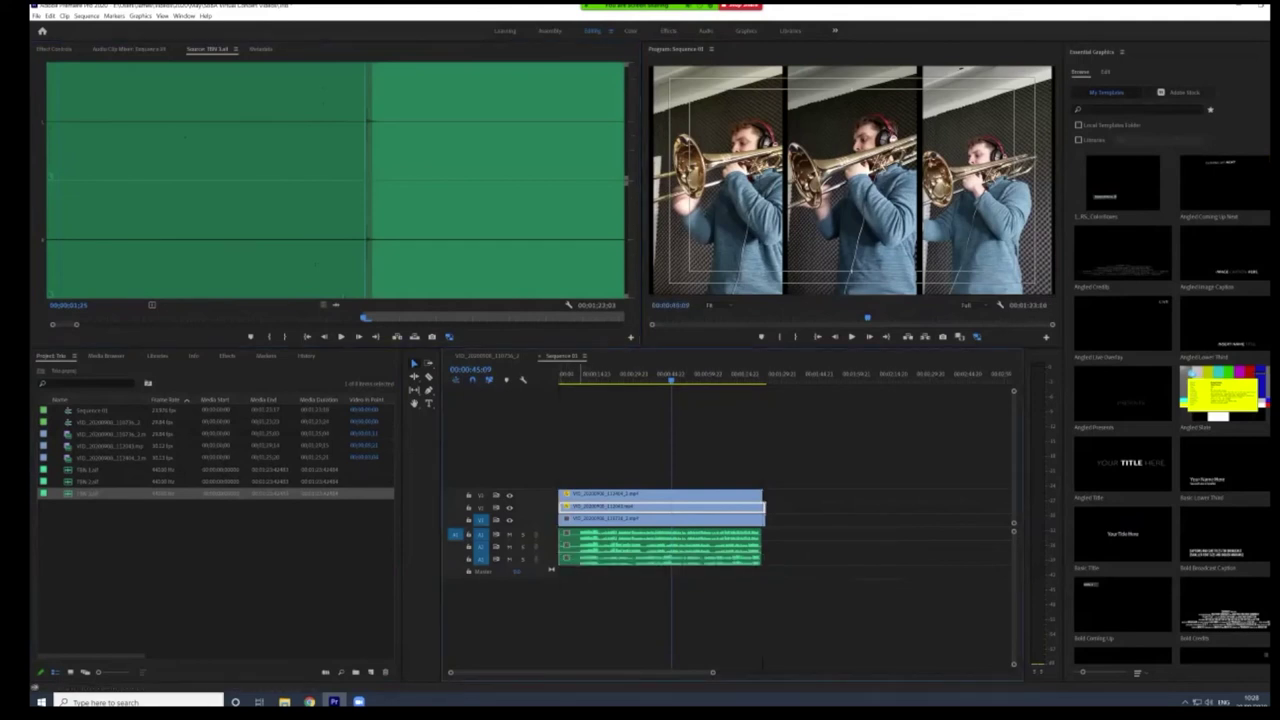
Play the sequence from about 8 seconds, where the music starts, to check the sync between the three videos and the audio.
left_click_drag(580, 375, 579, 375)
key("equal")
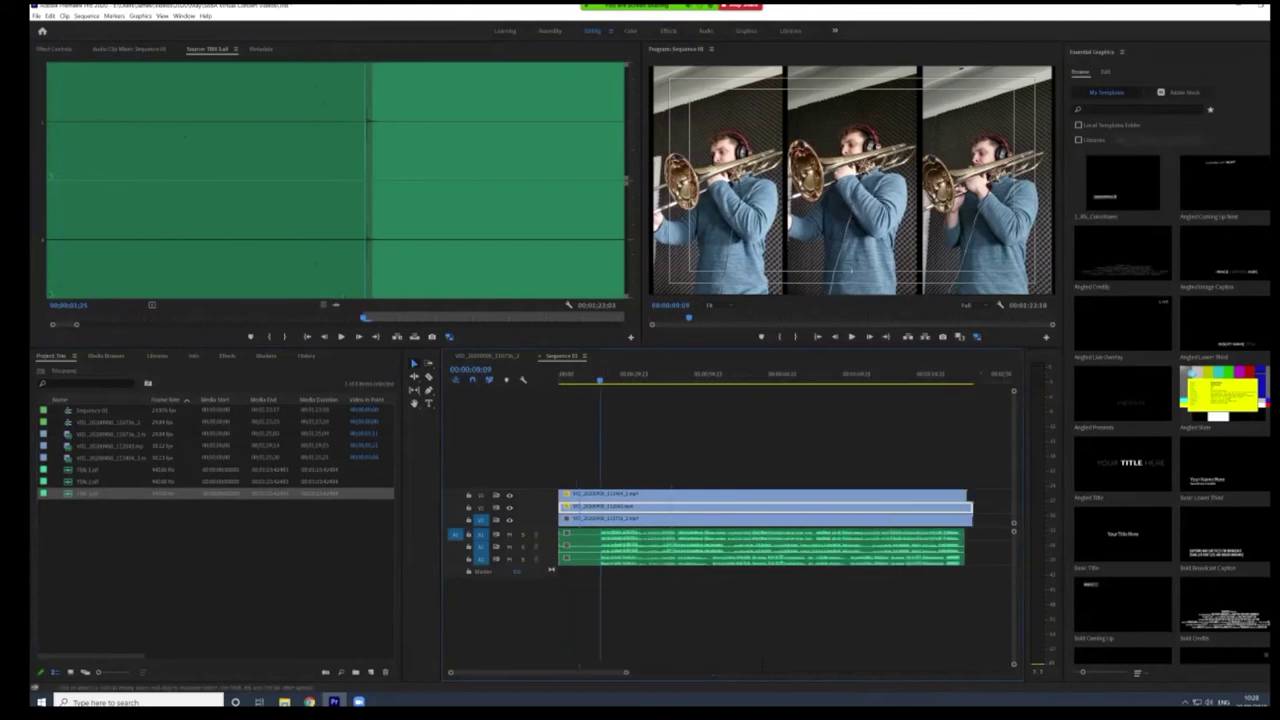
key("equal")
key("equal")
key("equal")
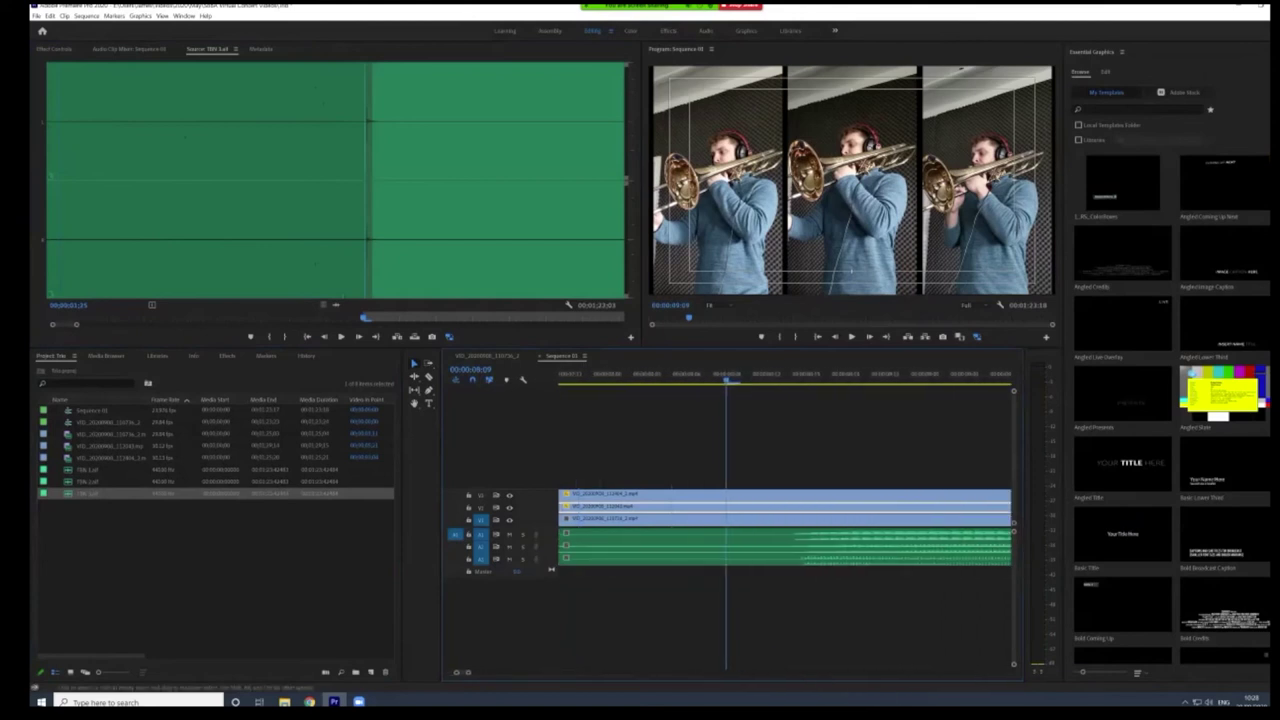
mouse_move(783, 374)
left_mouse_down()
mouse_move(805, 374)
mouse_move(766, 374)
mouse_move(858, 374)
mouse_move(766, 374)
left_mouse_up()
key("minus")
key("minus")
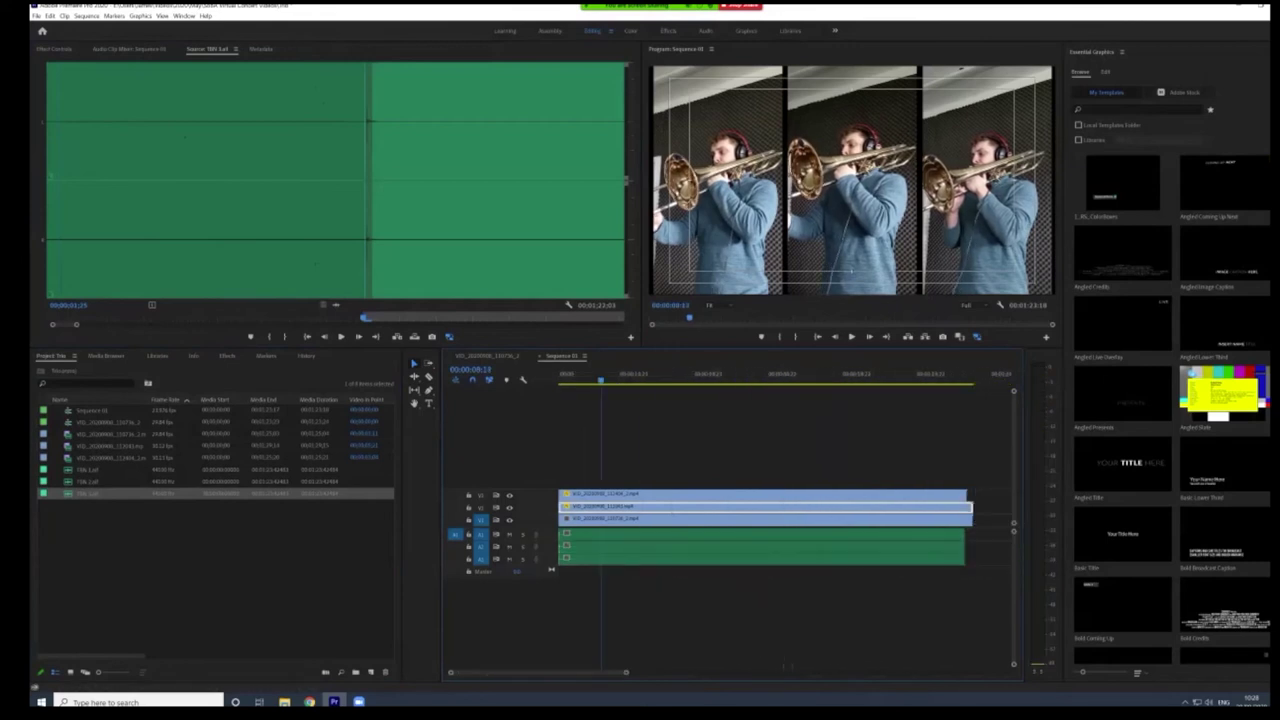
scroll(780, 528, "down", 5)
scroll(780, 528, "up", 5)
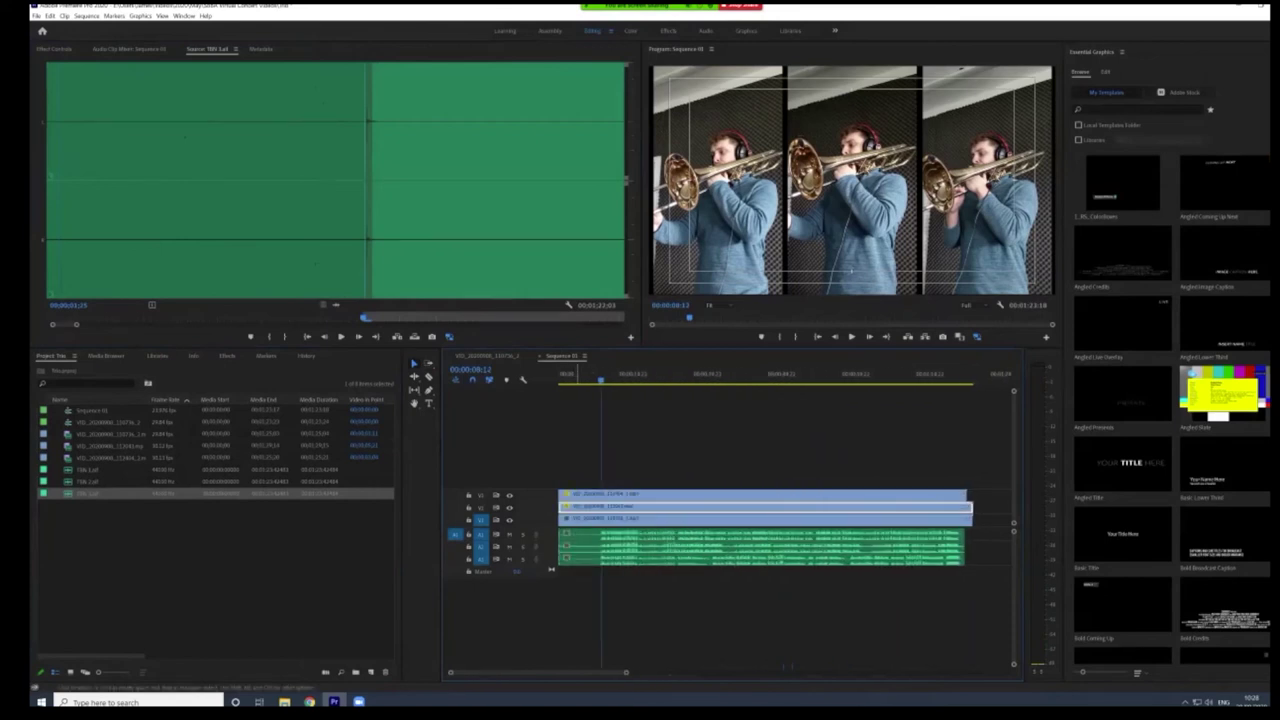
key("space")
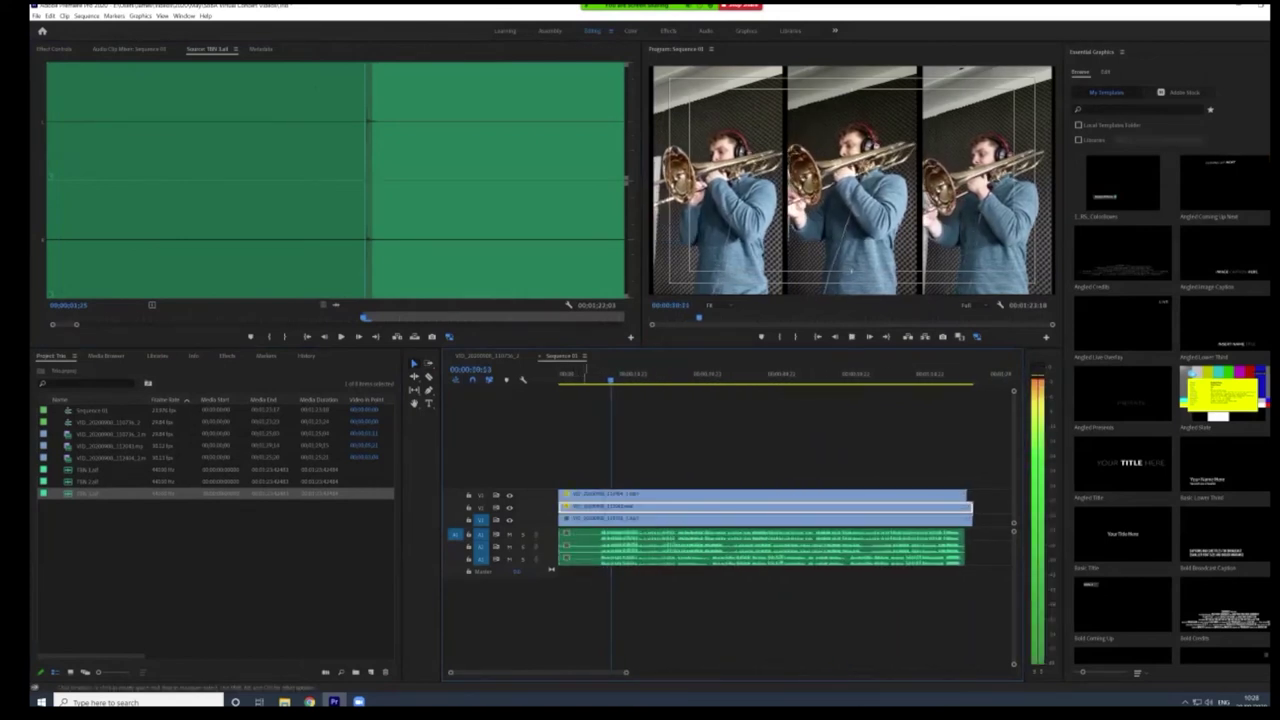
key("space")
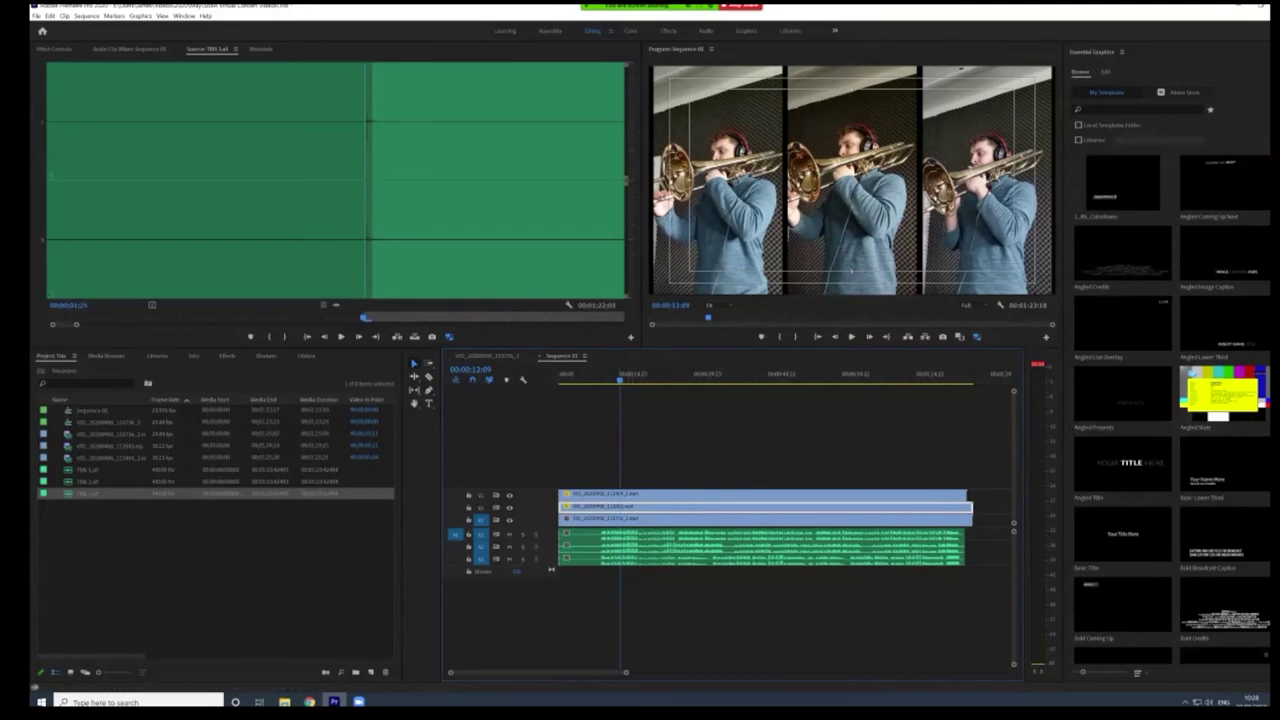
key("space")
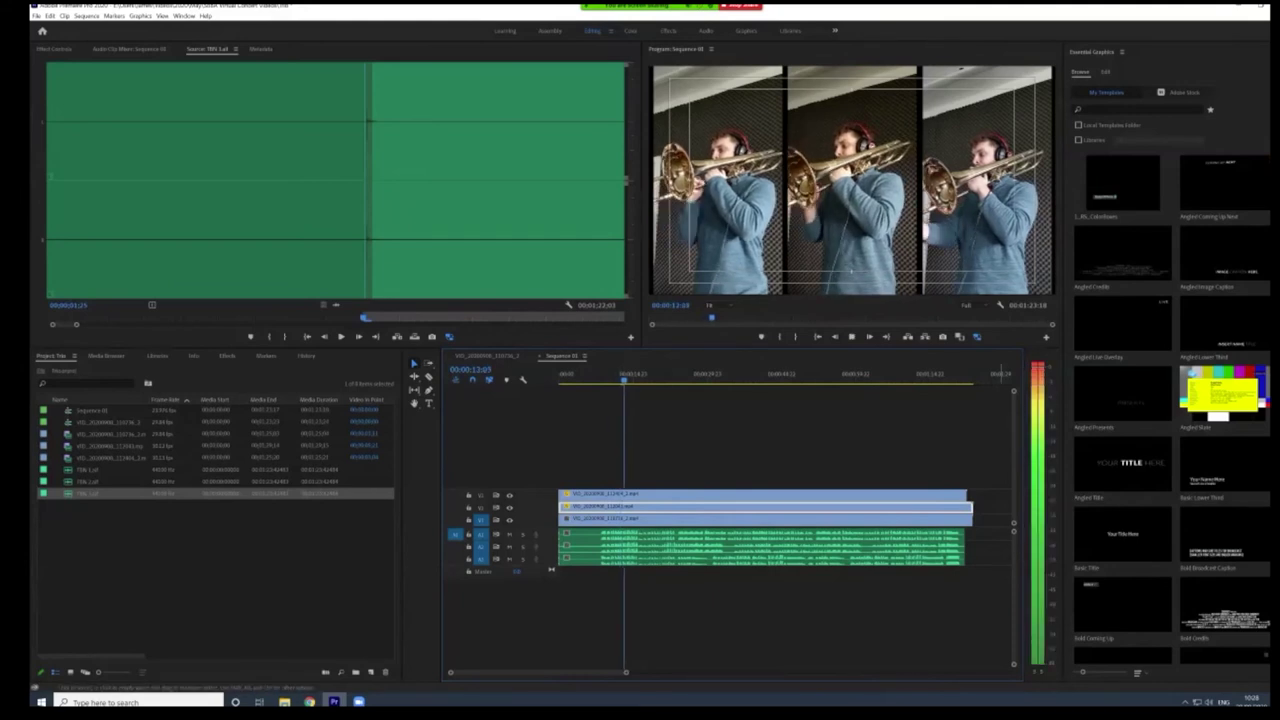
key("space")
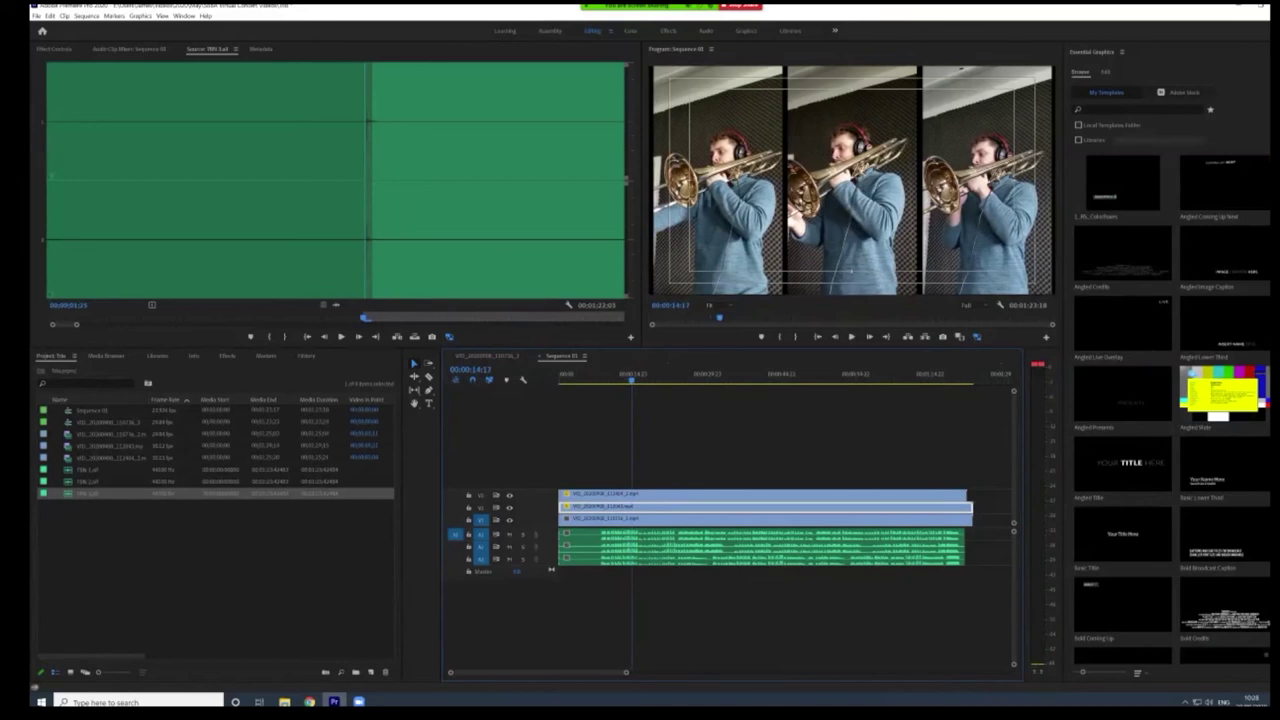
Examine the three audio clips on tracks A1 to A3 by selecting them one after another.
left_click(681, 534)
left_click(681, 547)
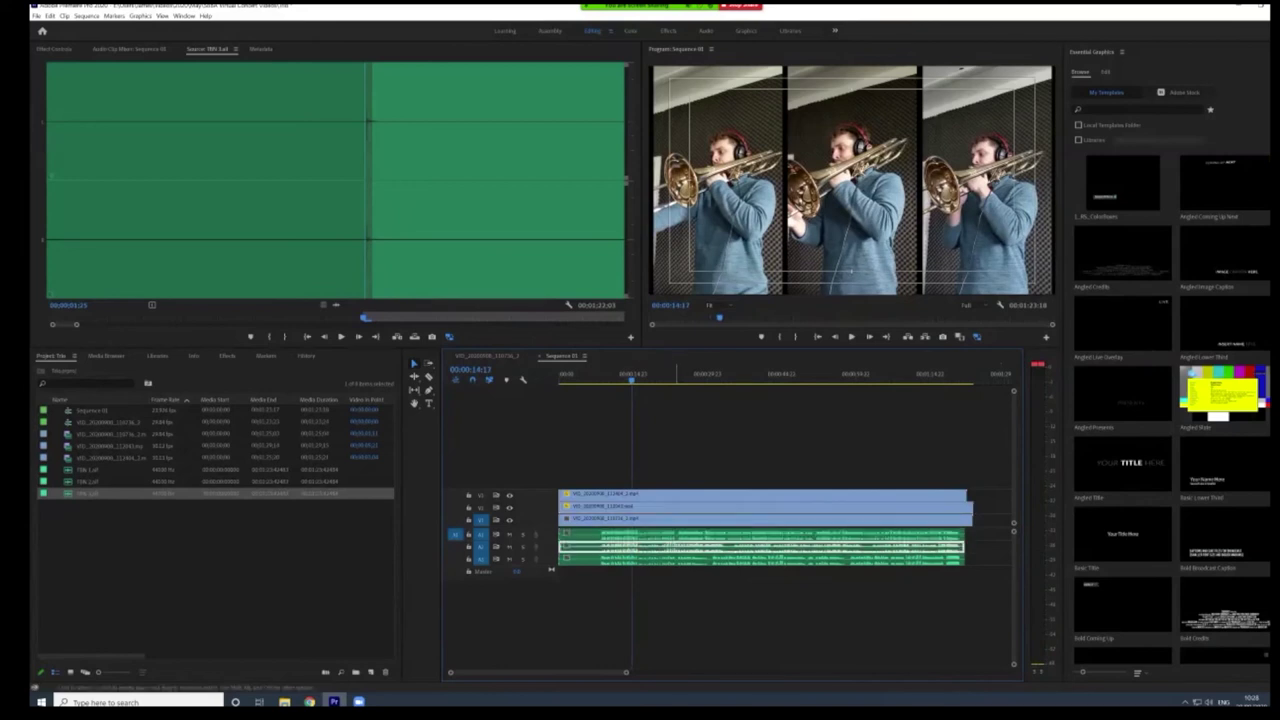
left_click(681, 560)
left_click(680, 547)
left_click(681, 534)
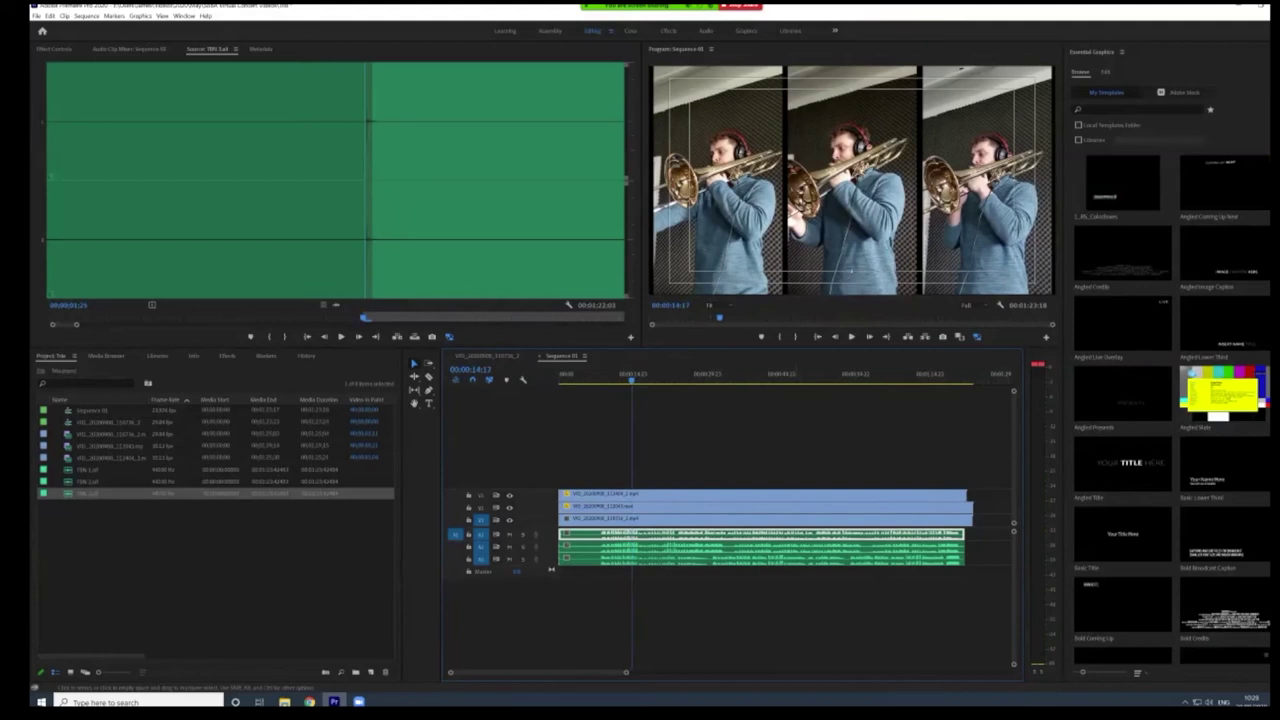
left_click(657, 547)
left_click(656, 559)
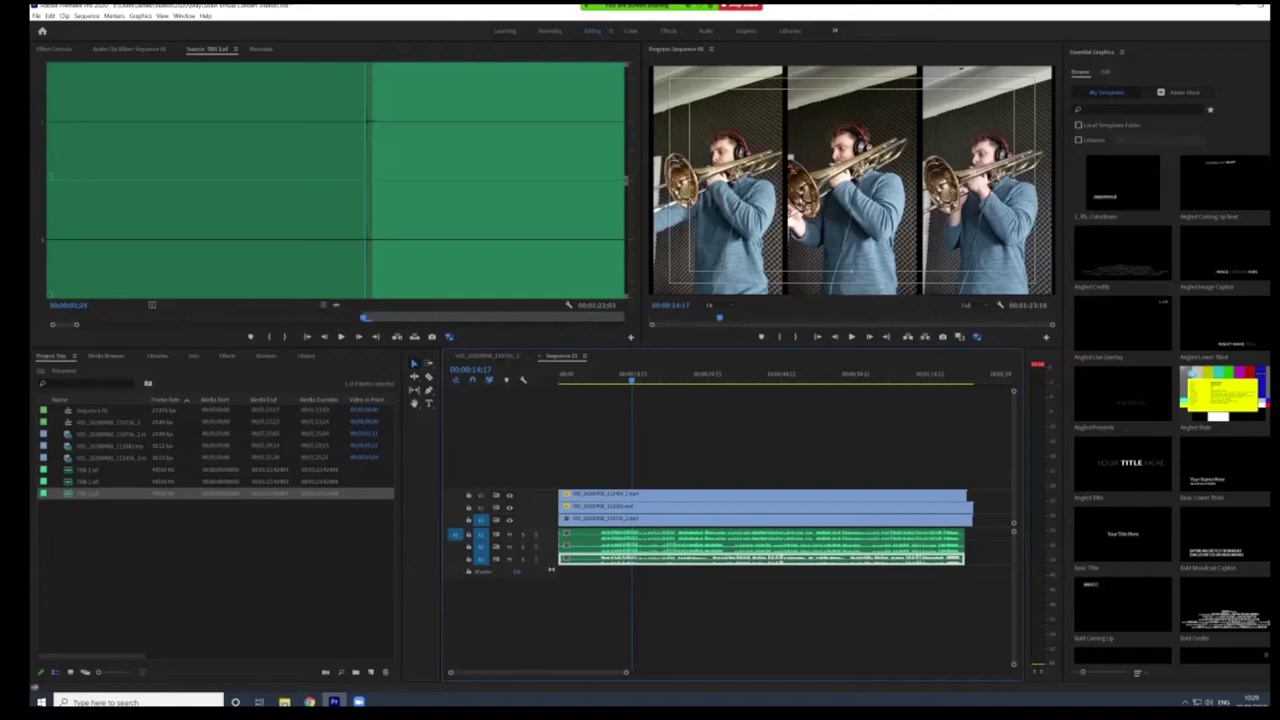
Lower the clip volume of Audio 1, Audio 2 and Audio 3 by about the same amount in the Audio Clip Mixer.
key("space")
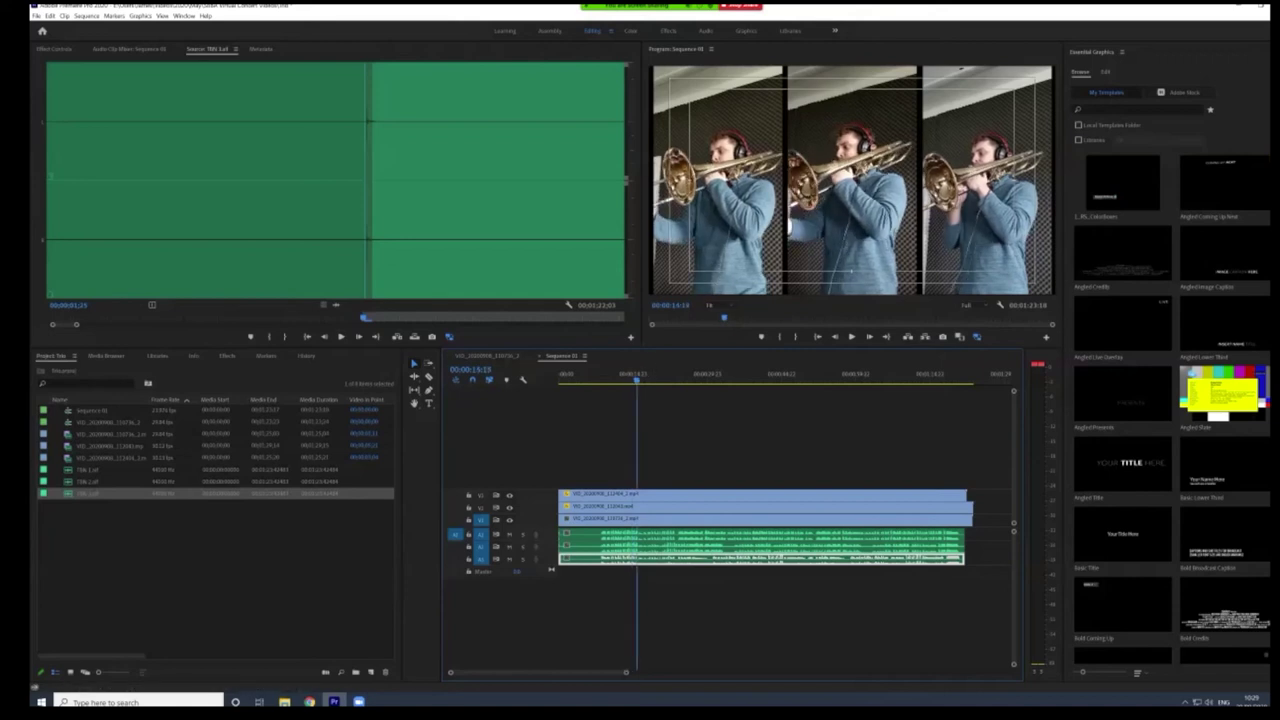
left_click(129, 49)
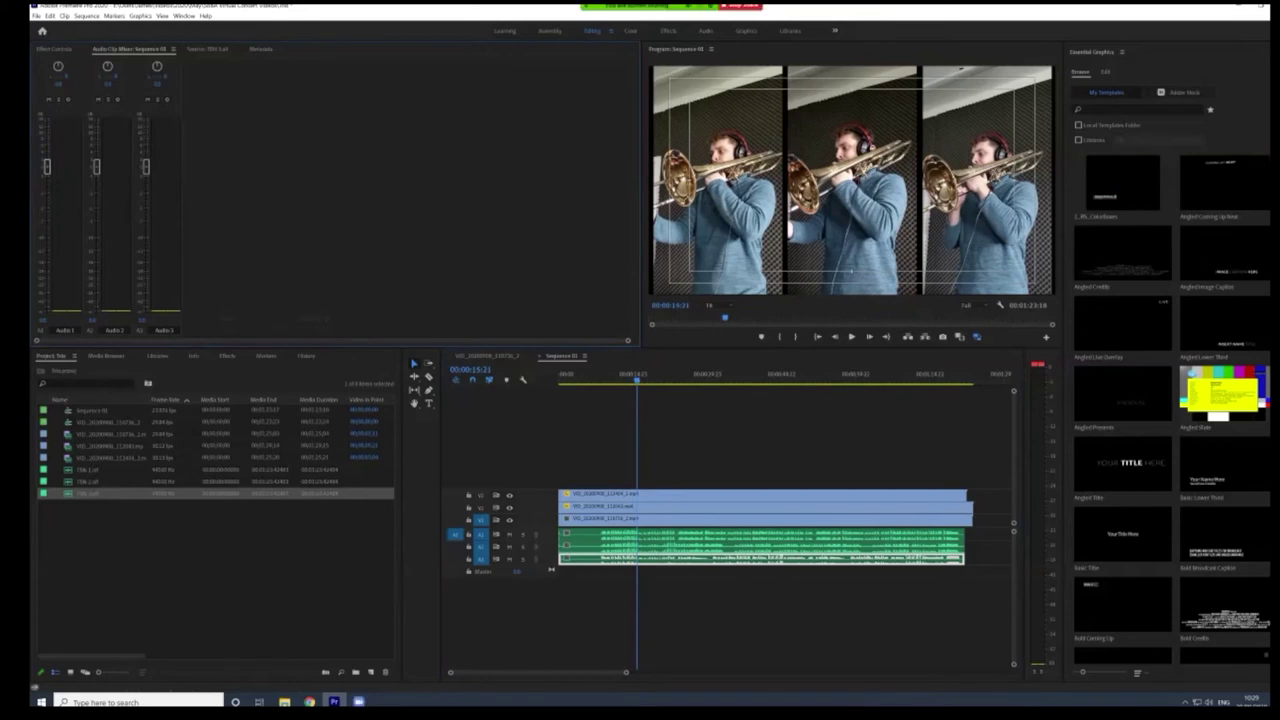
left_click_drag(47, 167, 47, 208)
left_click_drag(97, 167, 97, 208)
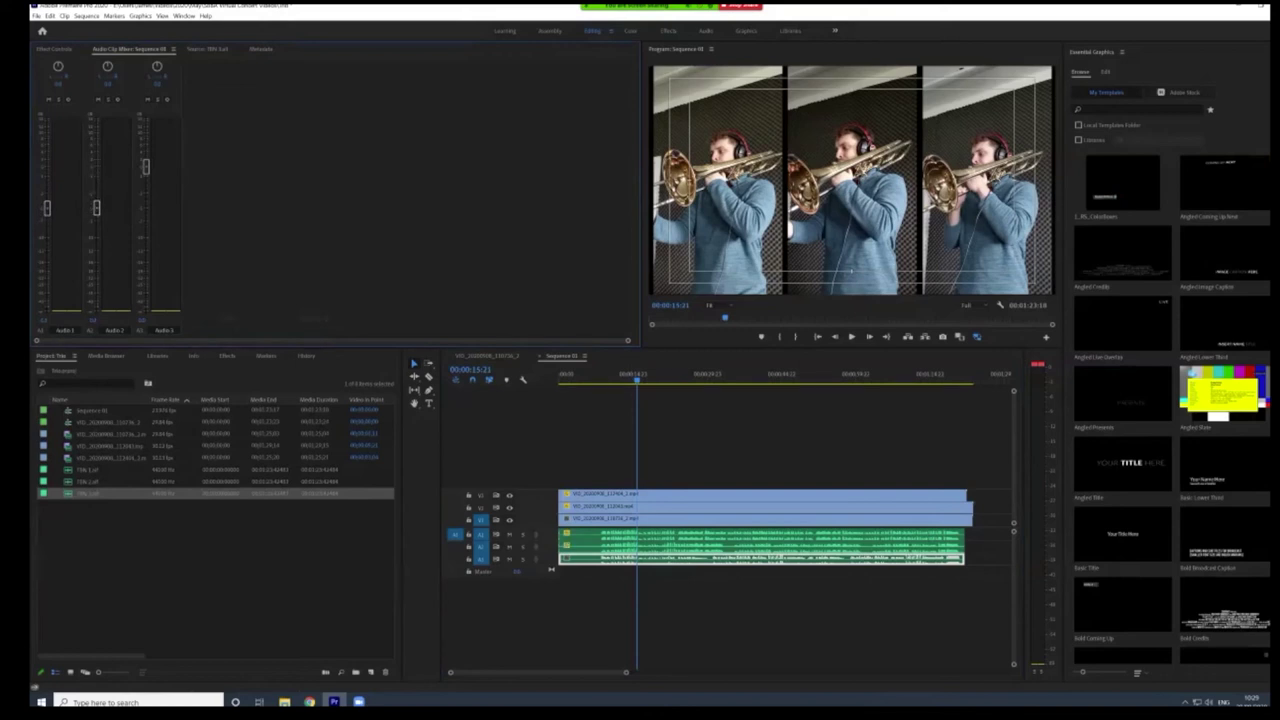
left_click_drag(146, 166, 146, 210)
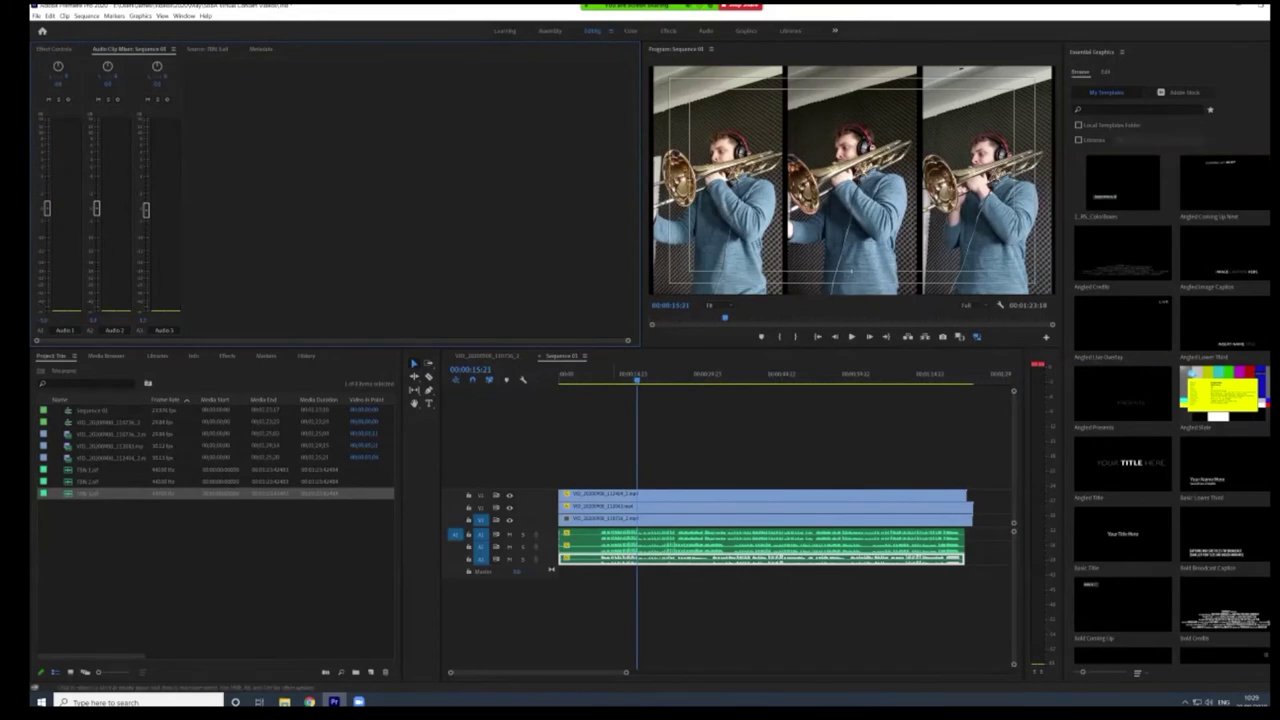
Play the sequence from about 11 seconds to about 20 seconds to check the levels of the three audio tracks.
left_click(615, 377)
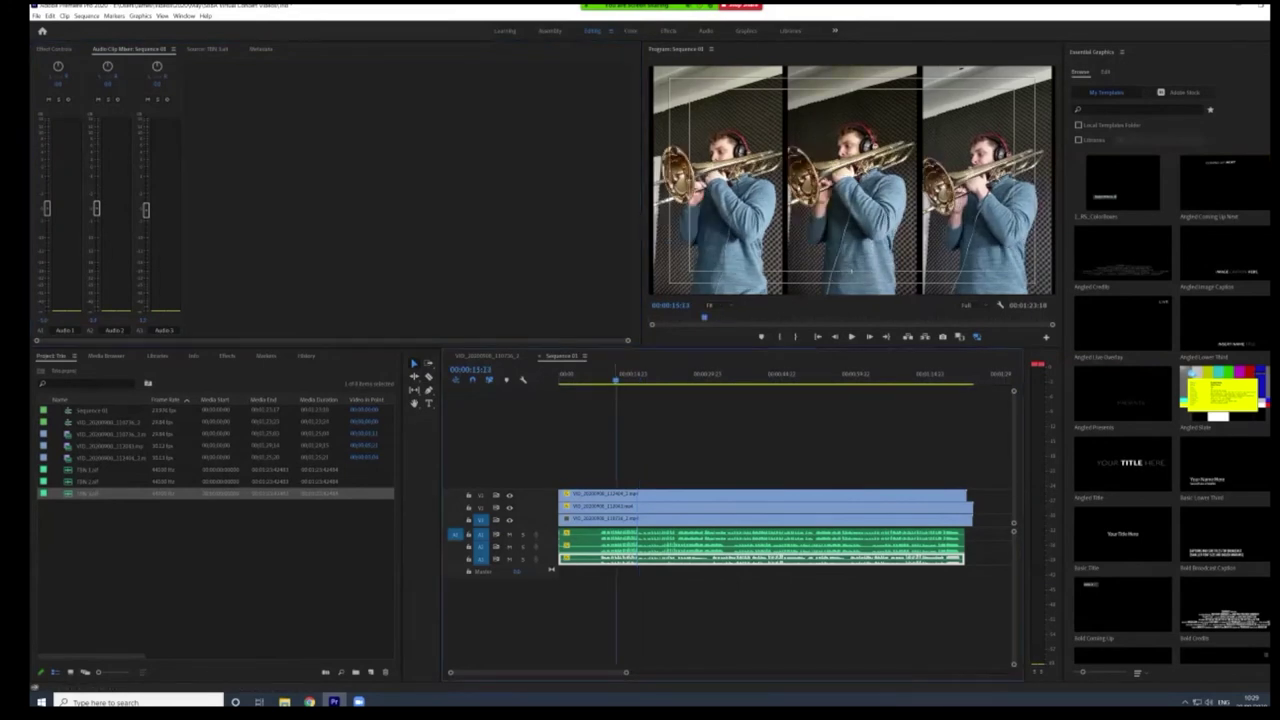
key("space")
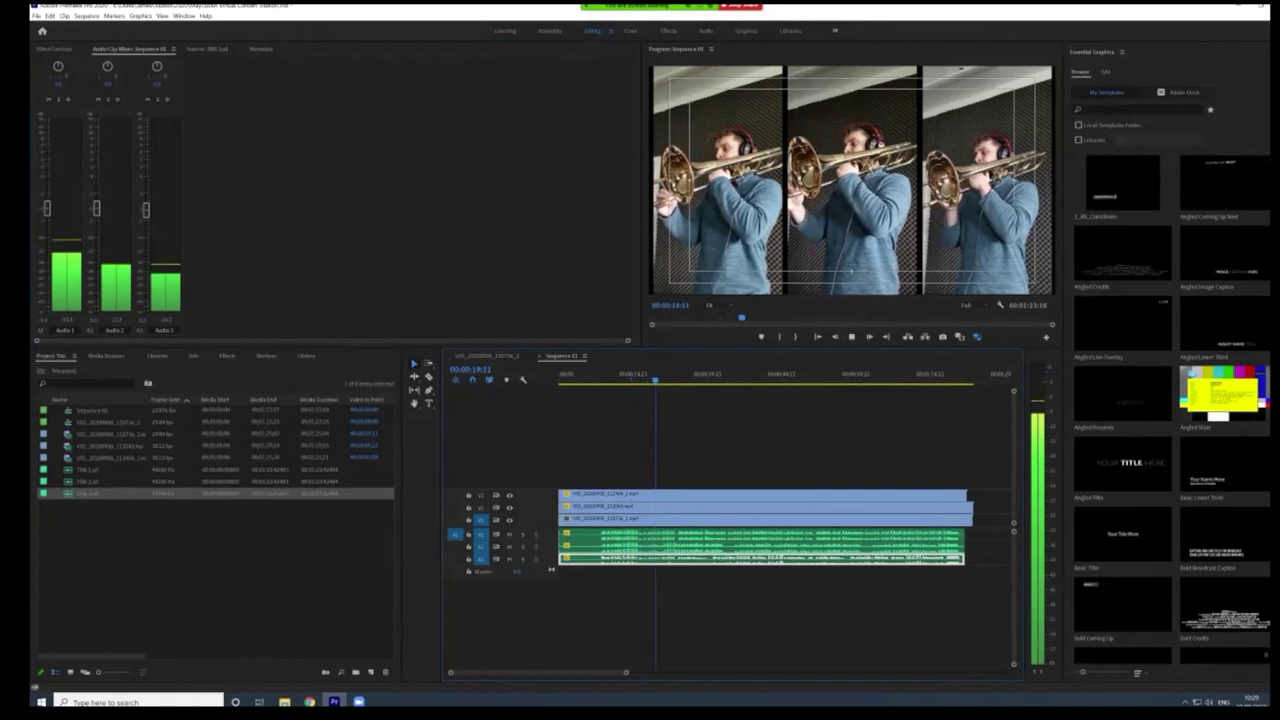
key("space")
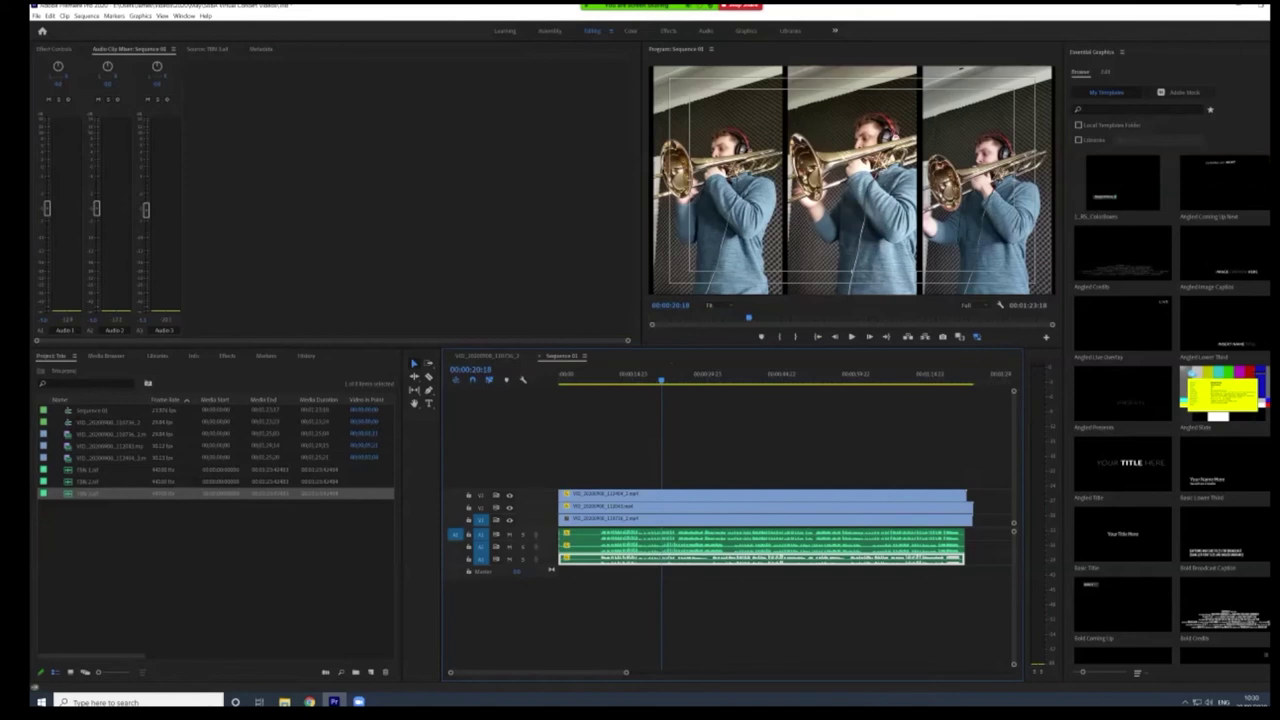
Switch to the Audio workspace for mixing the three trombone tracks.
left_click(706, 31)
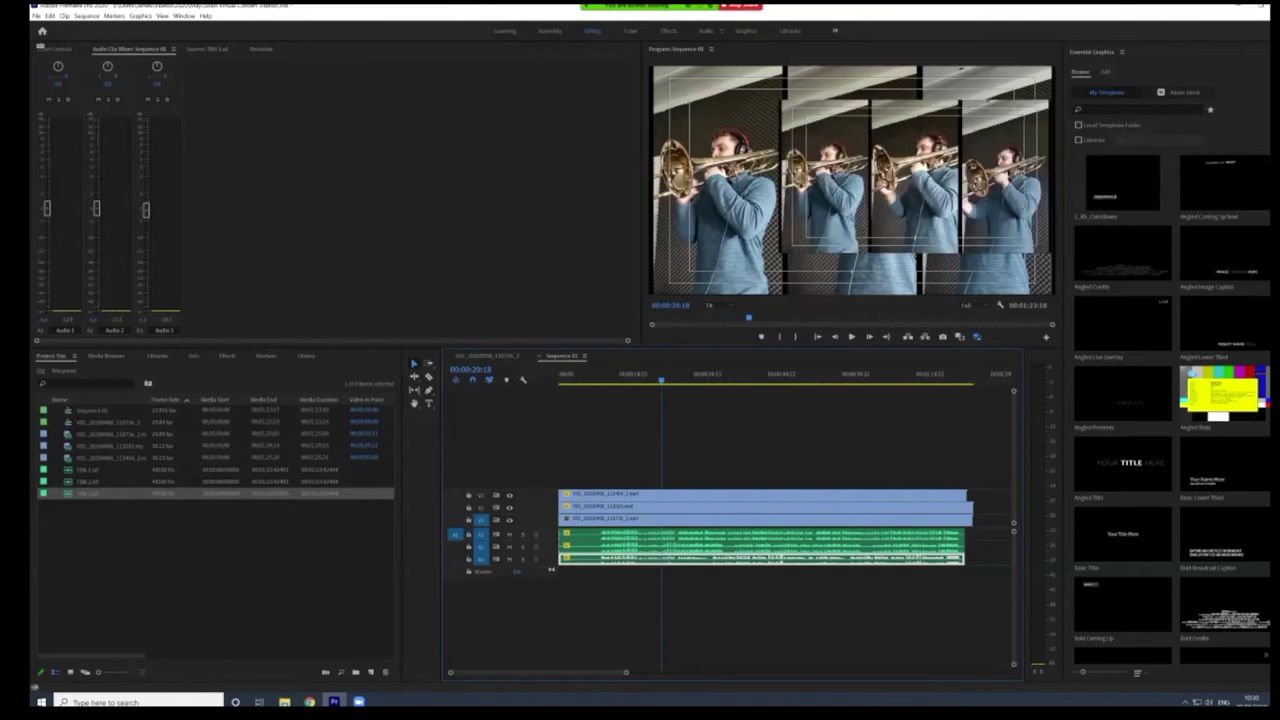